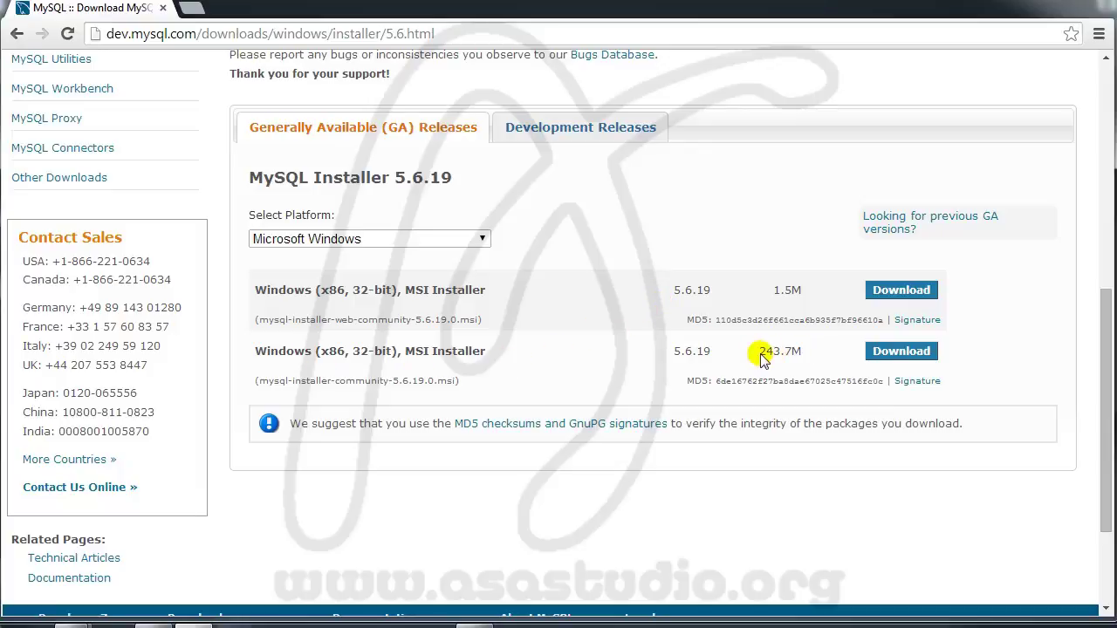
Step: Download the full 243.7M MySQL Installer MSI and skip the Oracle account sign-in
drag(757, 351, 776, 351)
click(792, 352)
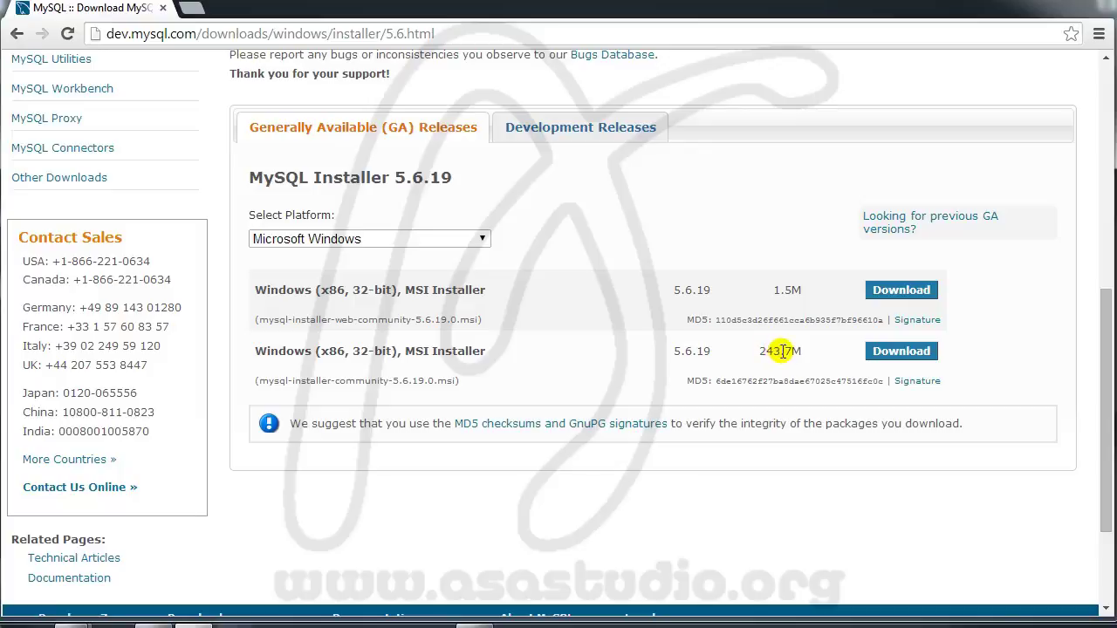
click(920, 358)
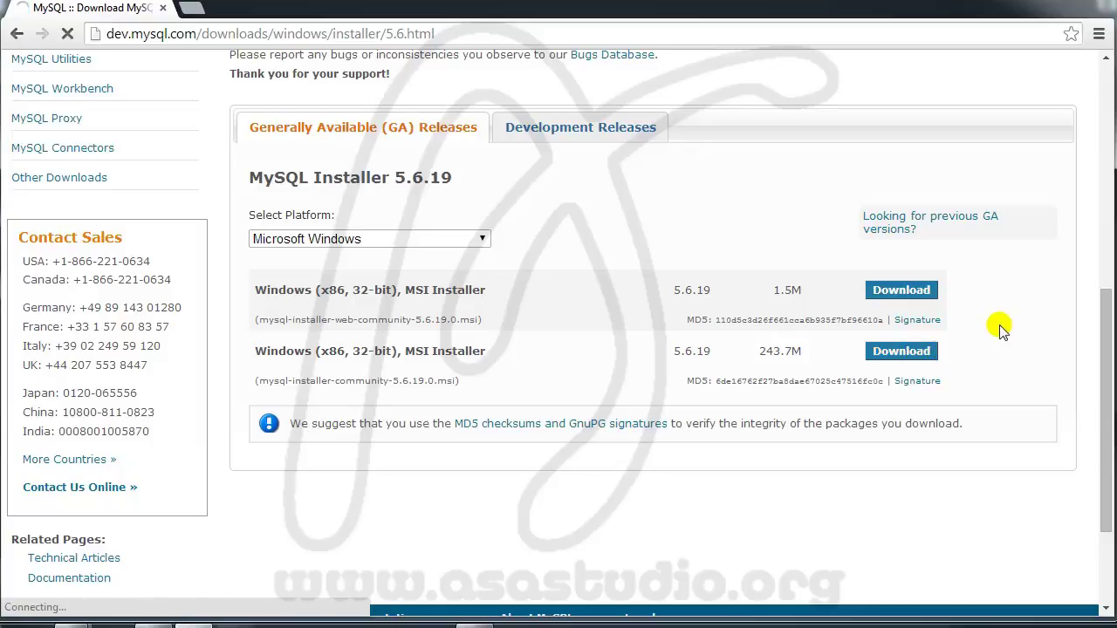
scroll(990, 270, down, 3)
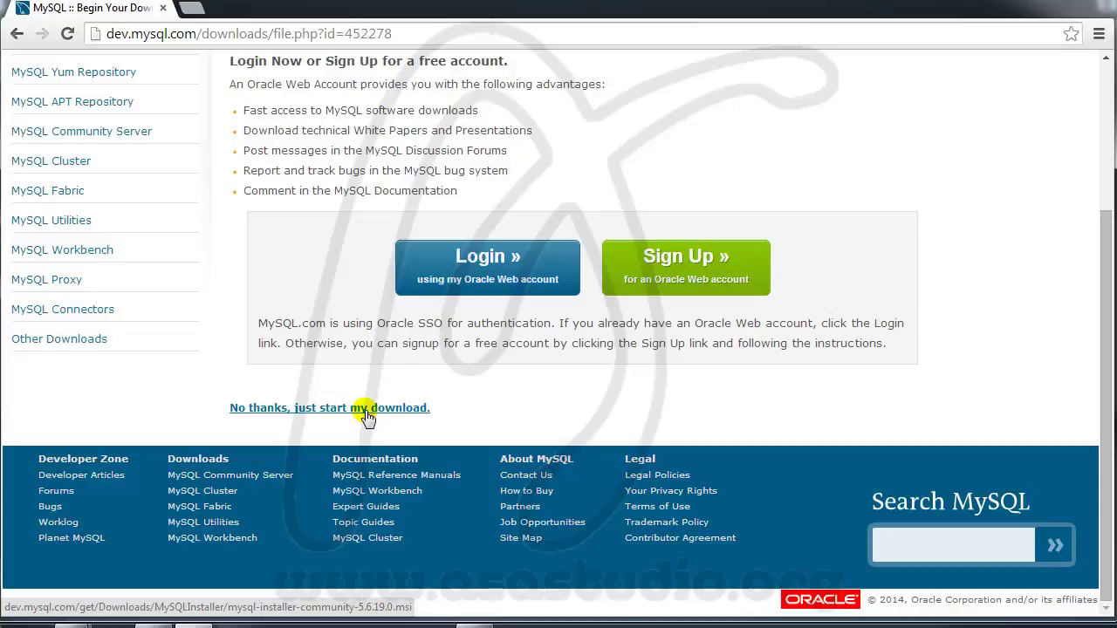
click(382, 410)
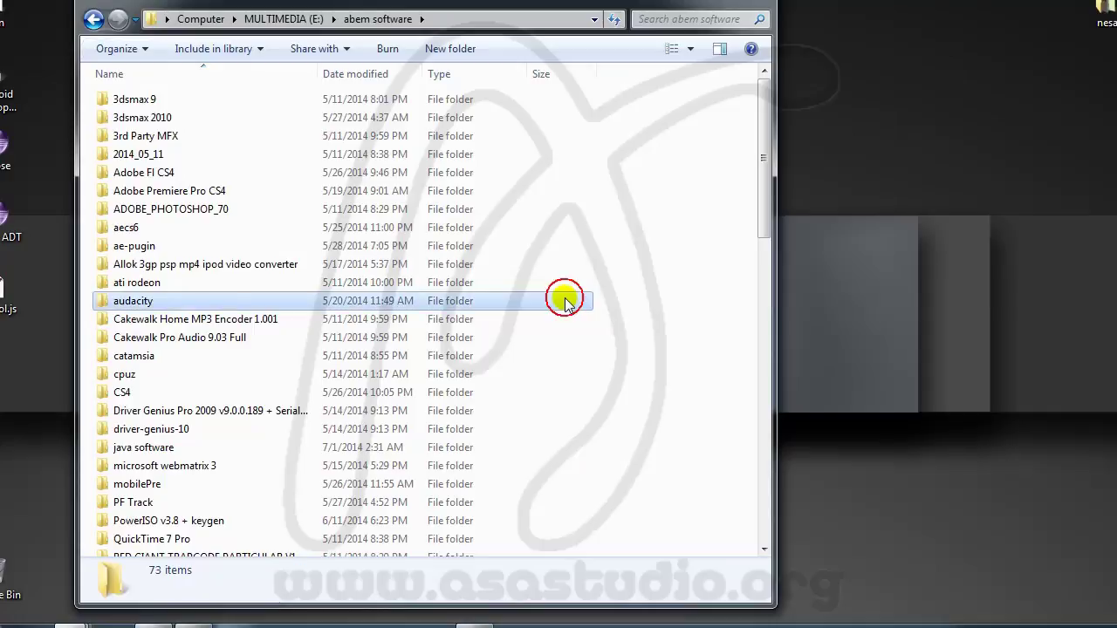
scroll(563, 297, down, 13)
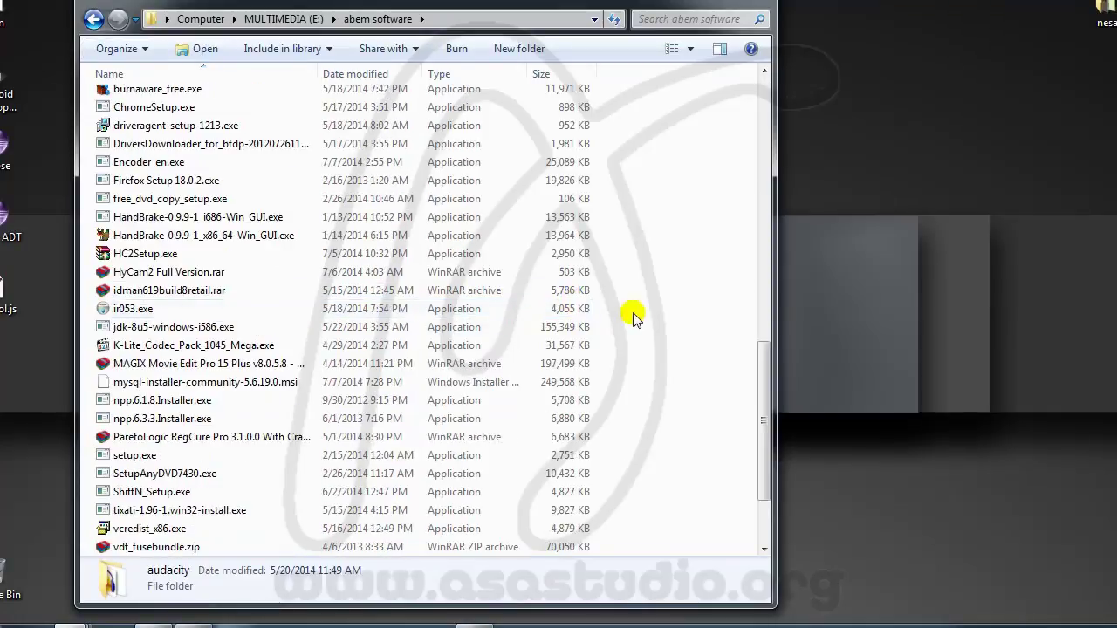
Step: Run mysql-installer-community-5.6.19.0.msi from the abem software folder, then close the folder window
scroll(689, 325, down, 2)
scroll(160, 389, up, 2)
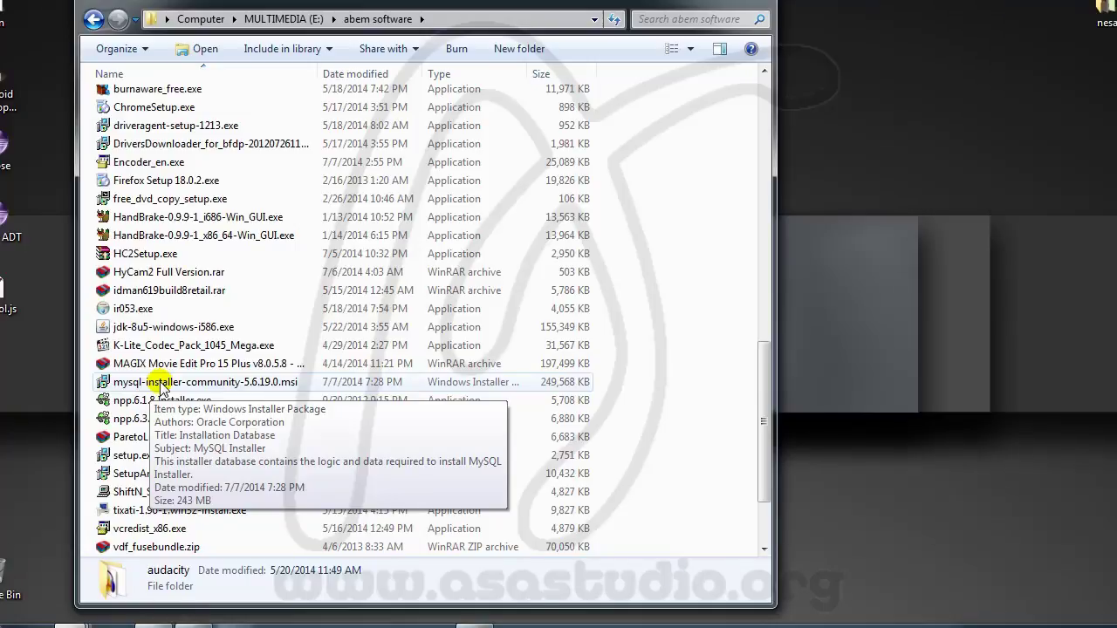
double_click(159, 384)
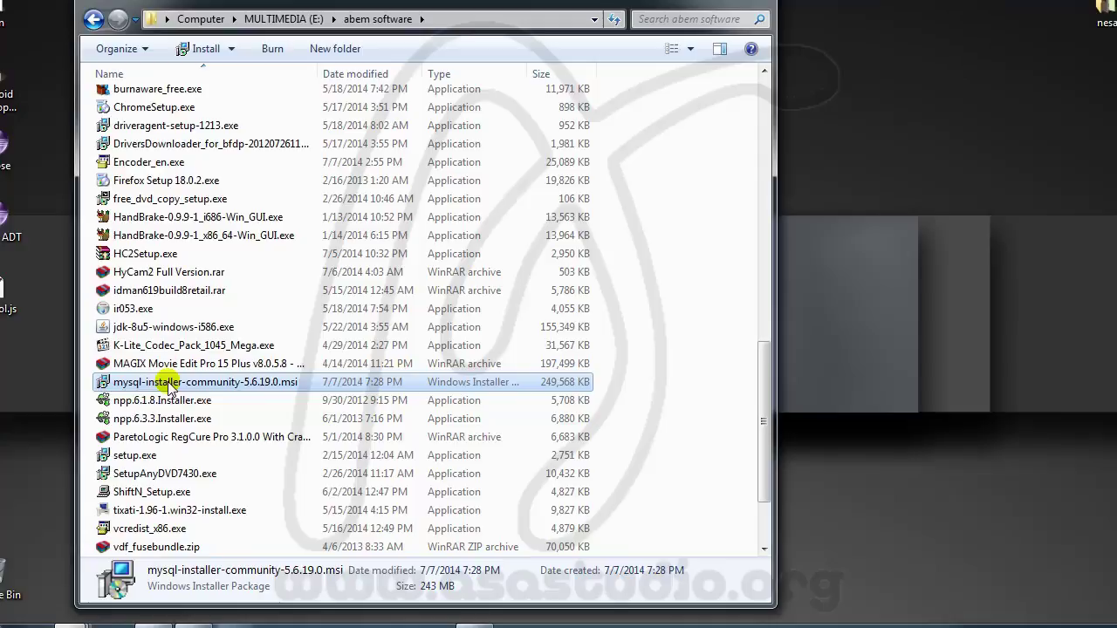
key(alt+F4)
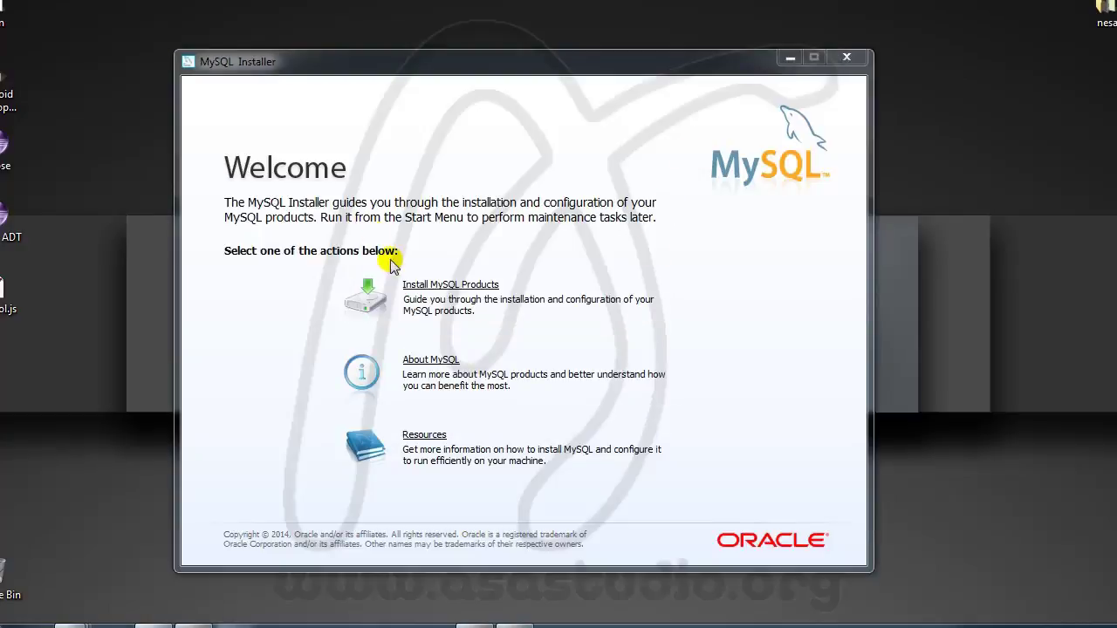
Step: Start installing MySQL products and accept the license terms
click(443, 288)
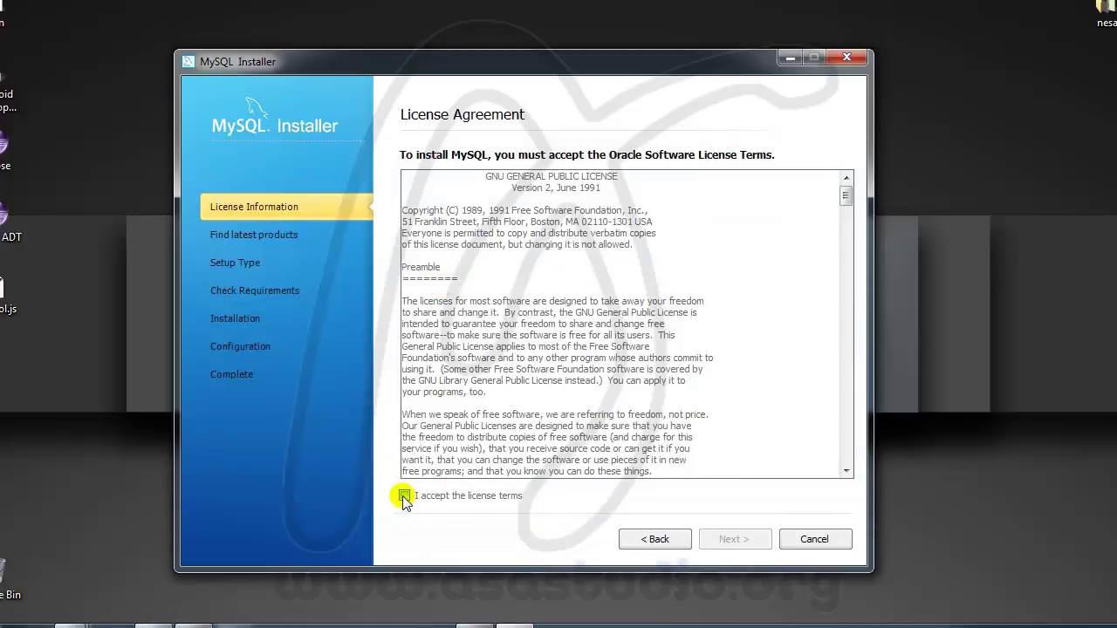
click(404, 496)
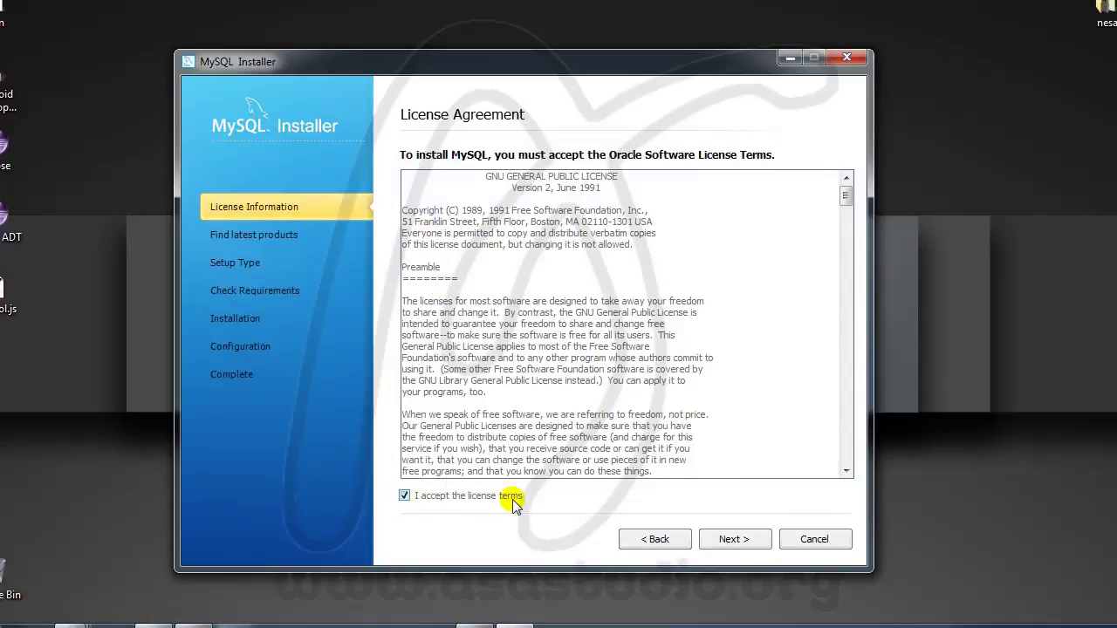
click(736, 541)
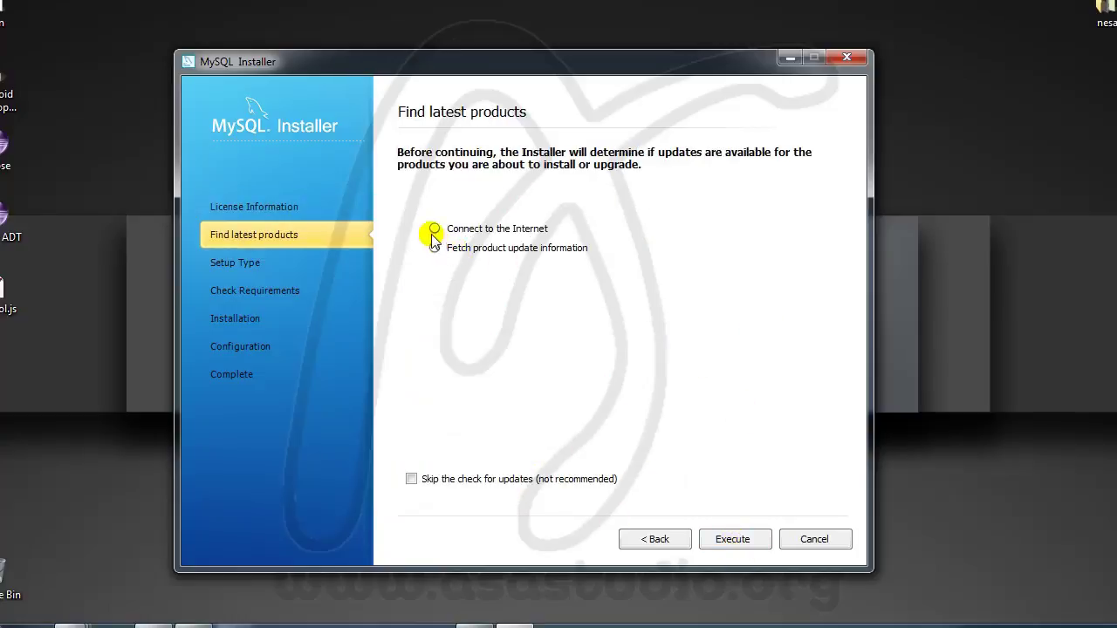
Step: Check for product updates, keep the Developer Default setup type, and pass the requirements check
click(746, 545)
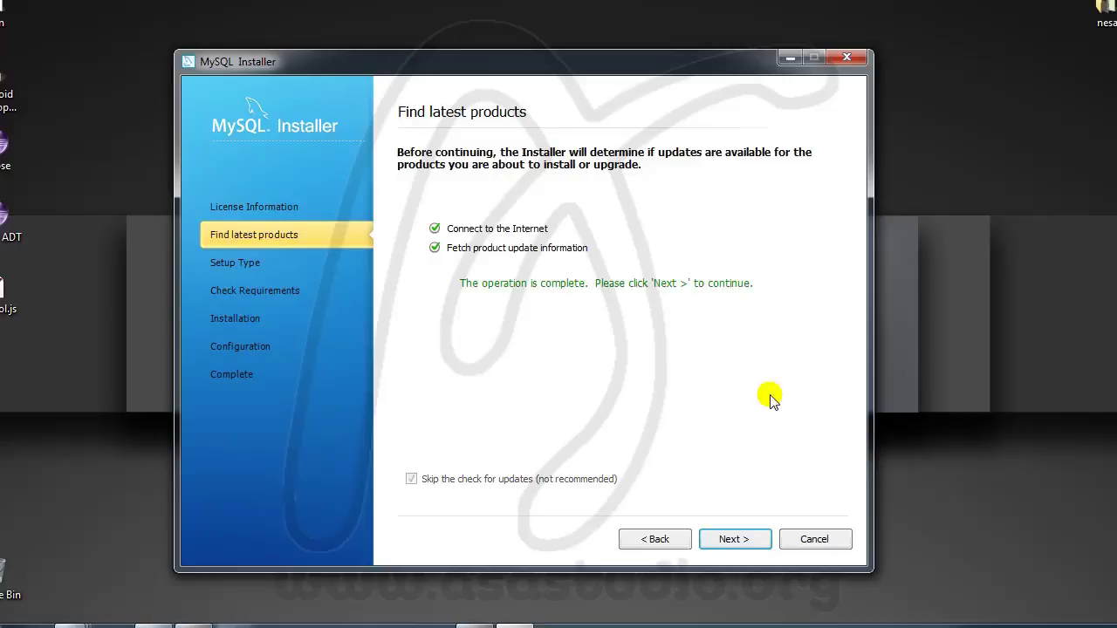
click(735, 539)
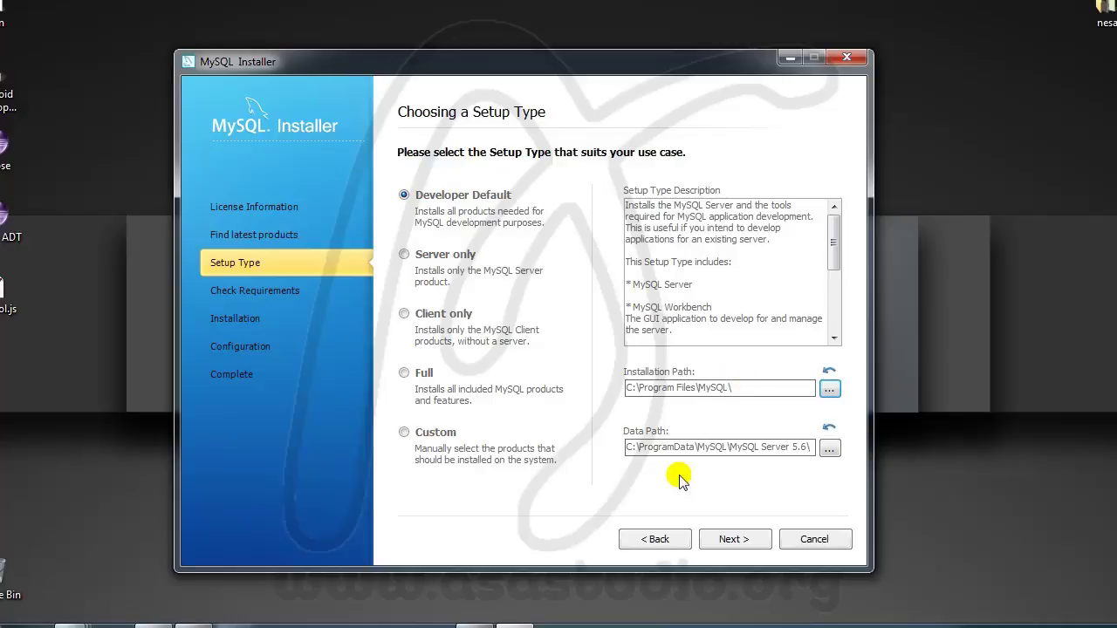
click(730, 539)
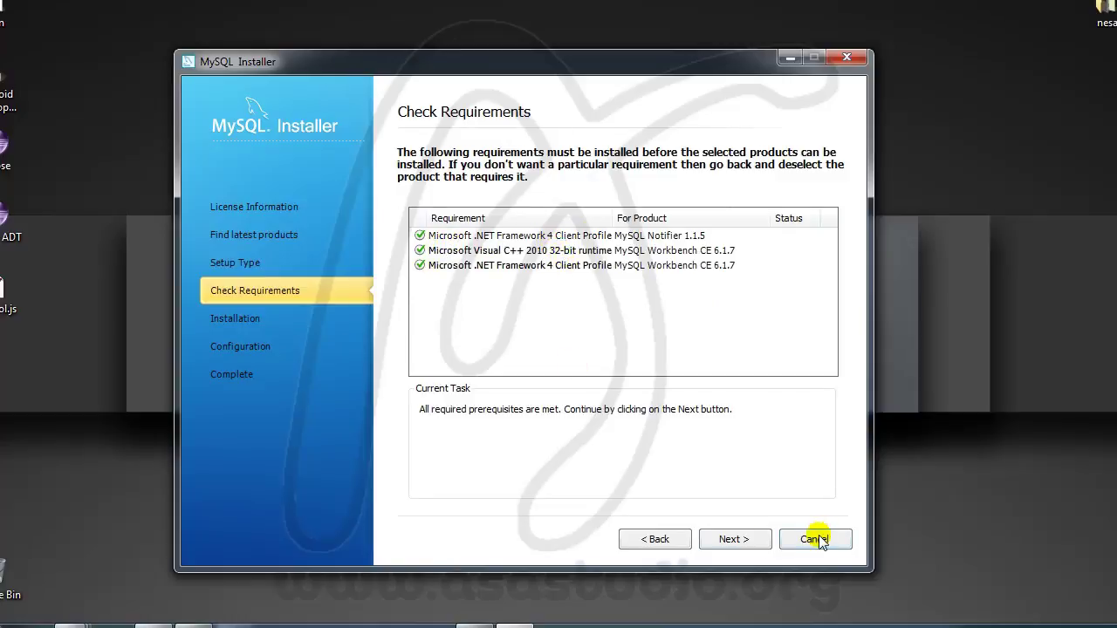
click(747, 540)
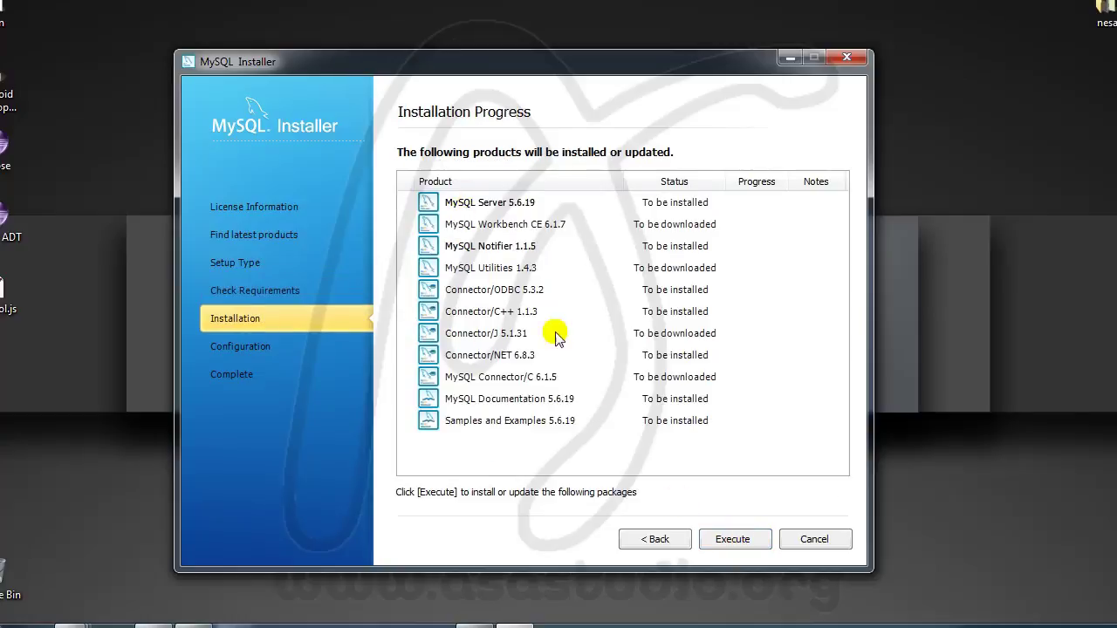
Step: Install all eleven Developer Default products, then continue to product configuration
click(741, 545)
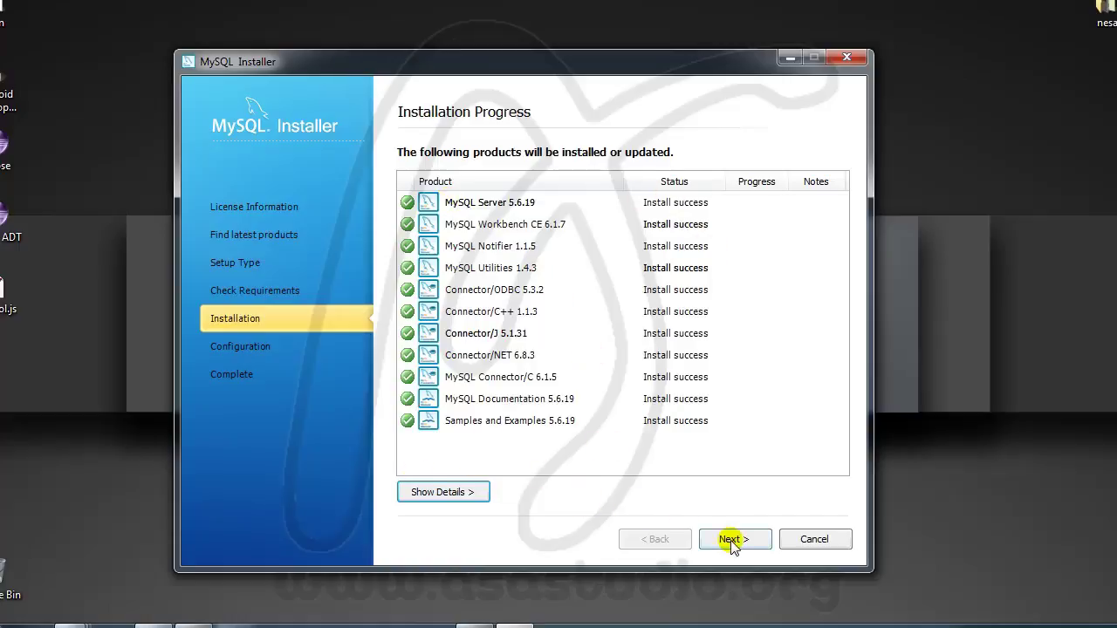
click(733, 541)
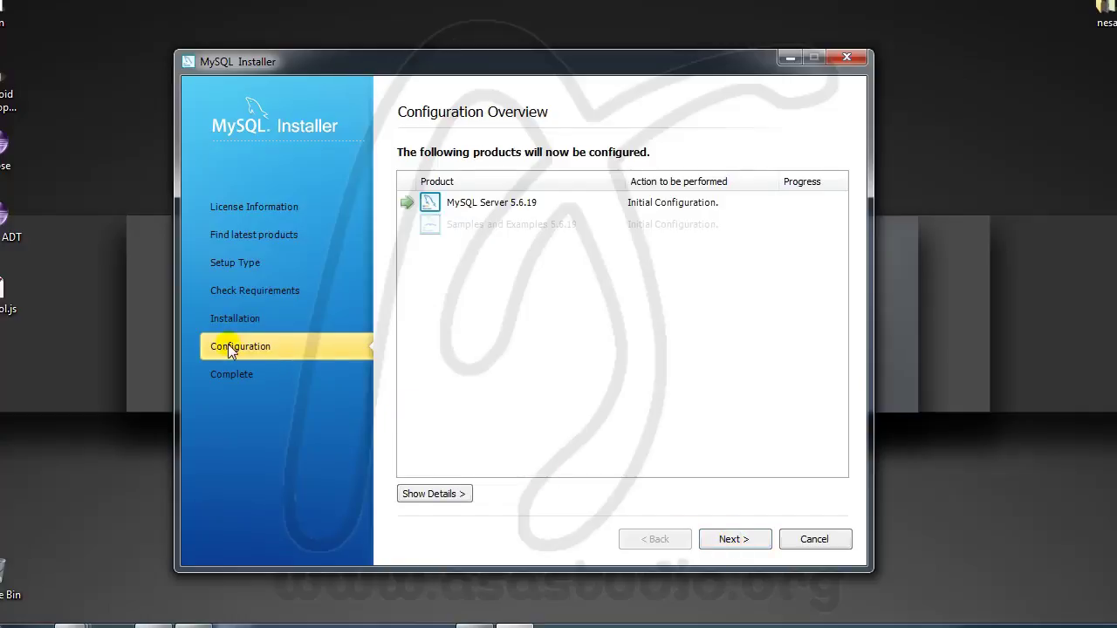
Step: Keep Development Machine on port 3306 and set and confirm the root password
click(733, 540)
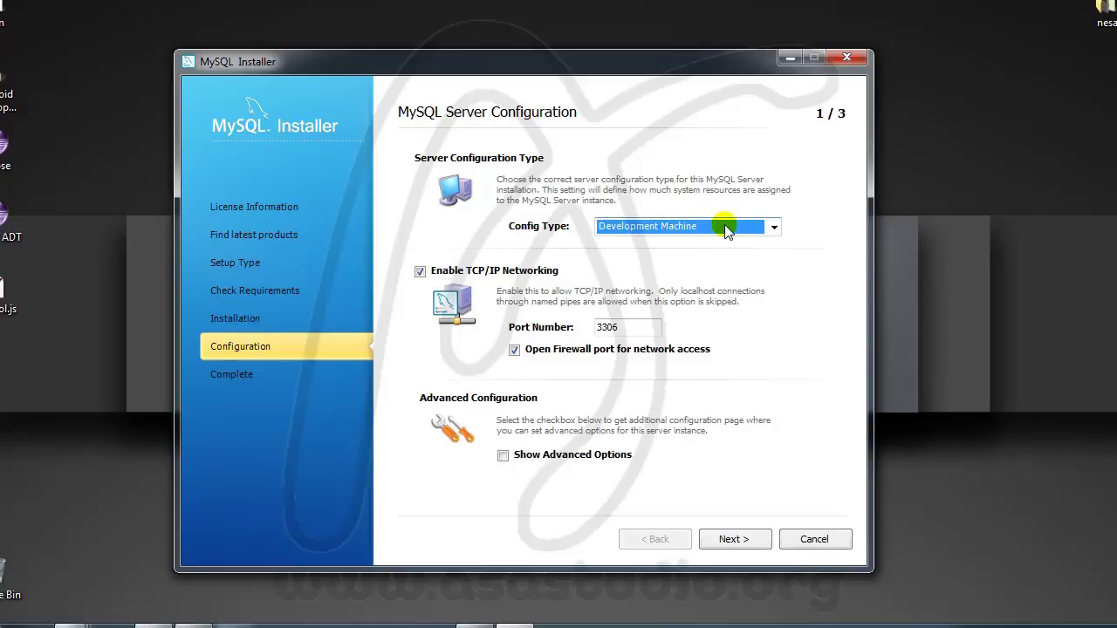
click(754, 538)
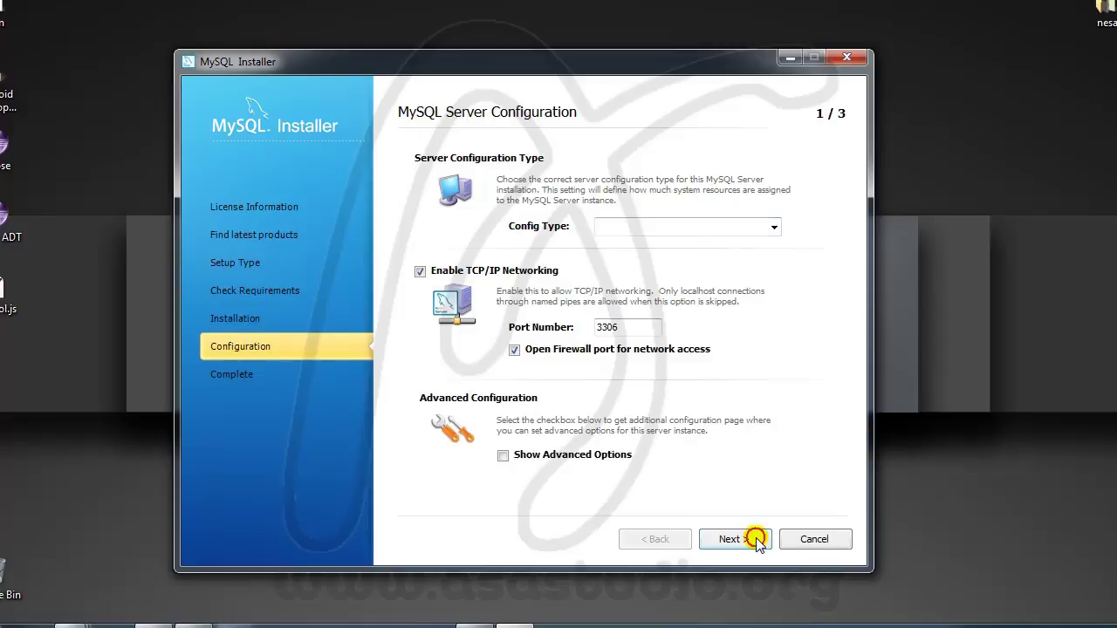
click(651, 213)
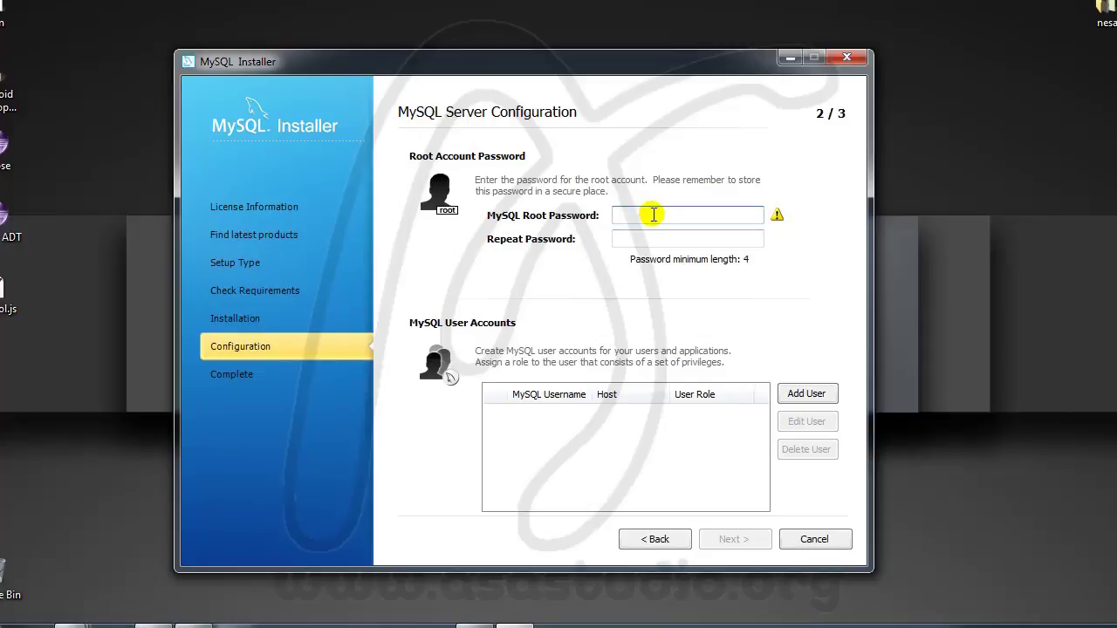
text(root)
click(641, 242)
text(roo)
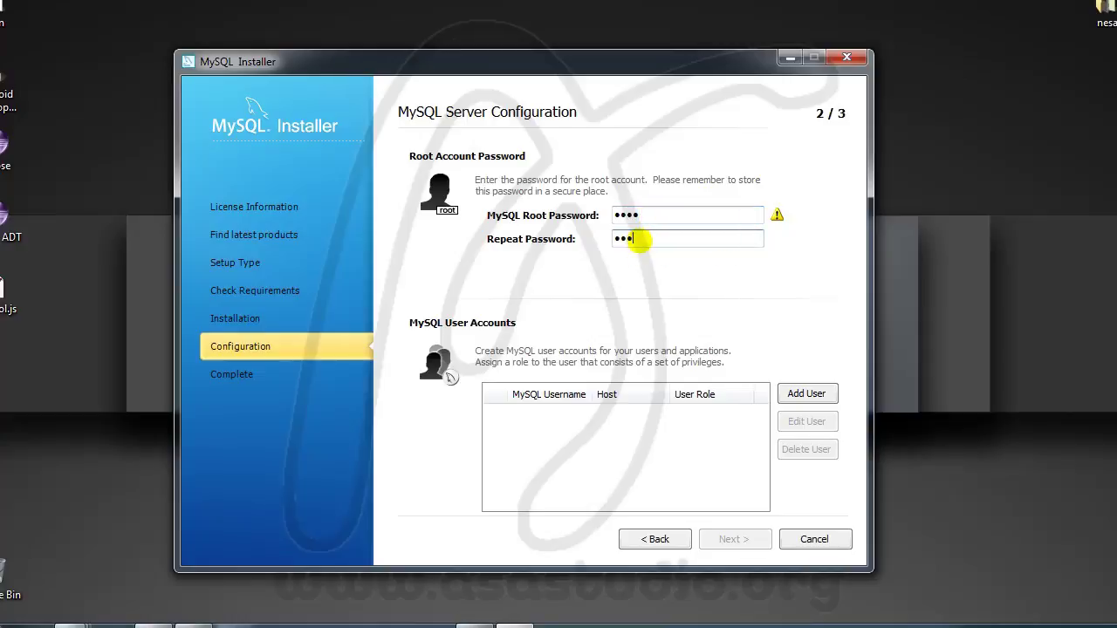
text(t)
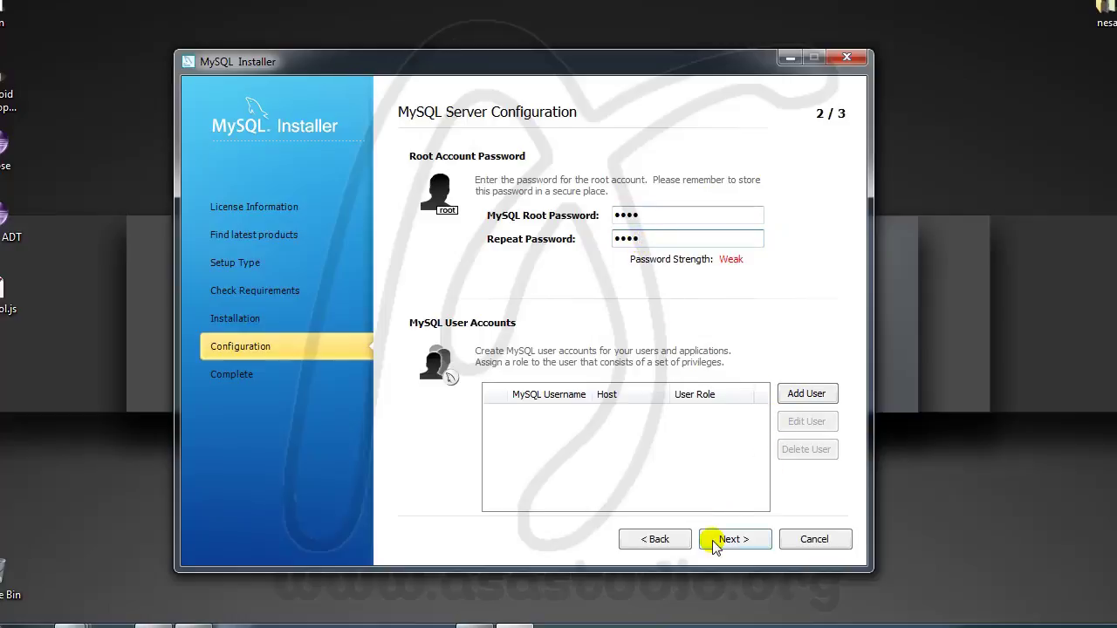
click(730, 540)
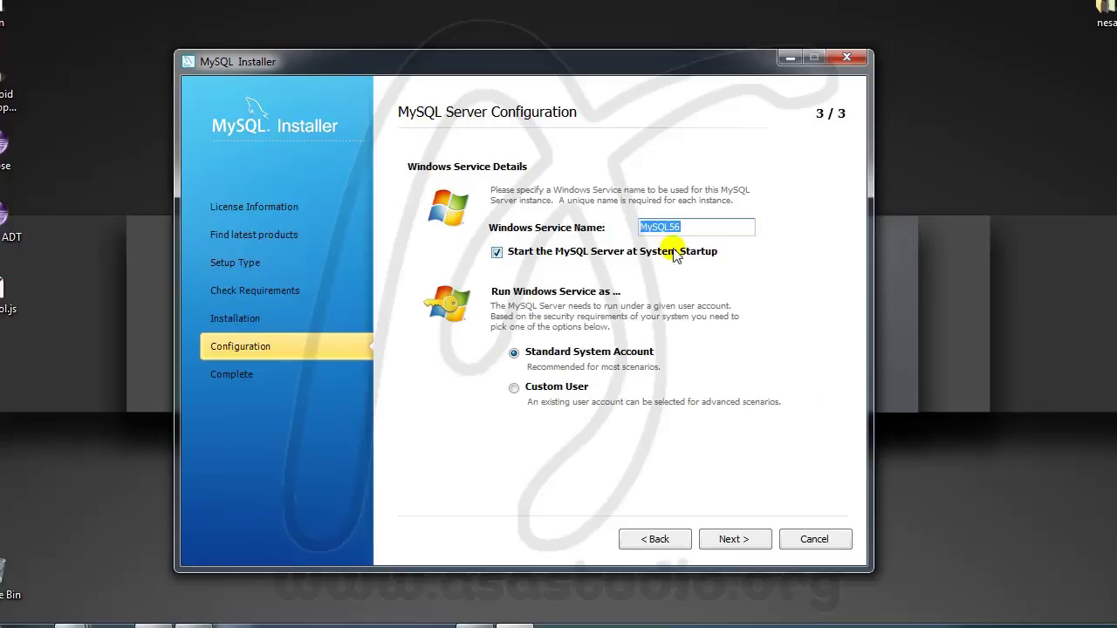
Step: Keep the MySQL56 service settings, configure Samples and Examples, and finish configuration
click(732, 541)
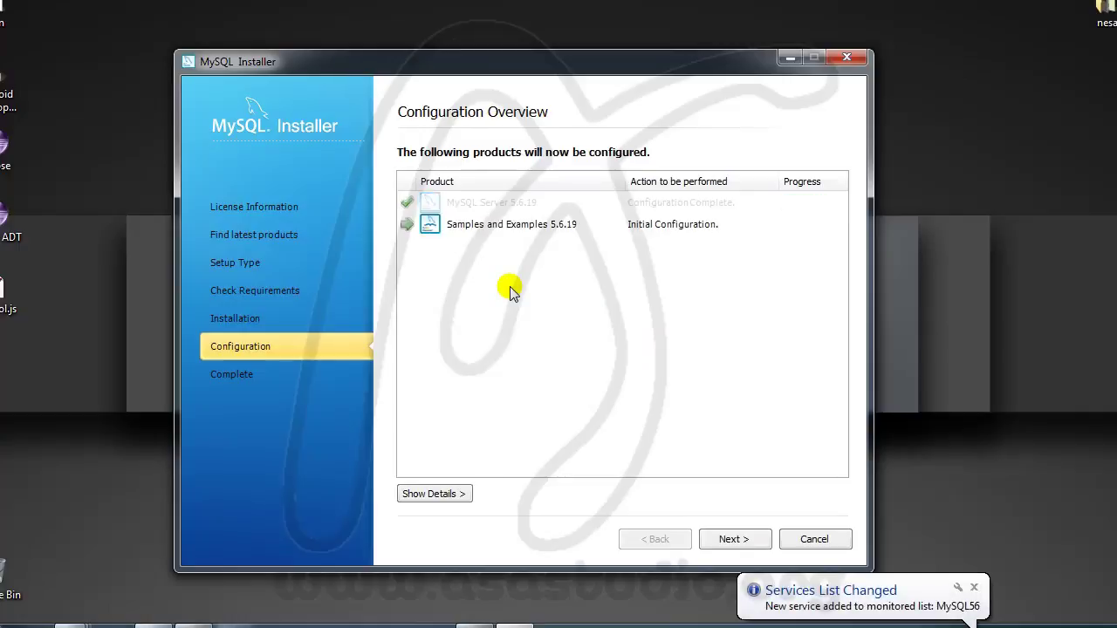
click(731, 539)
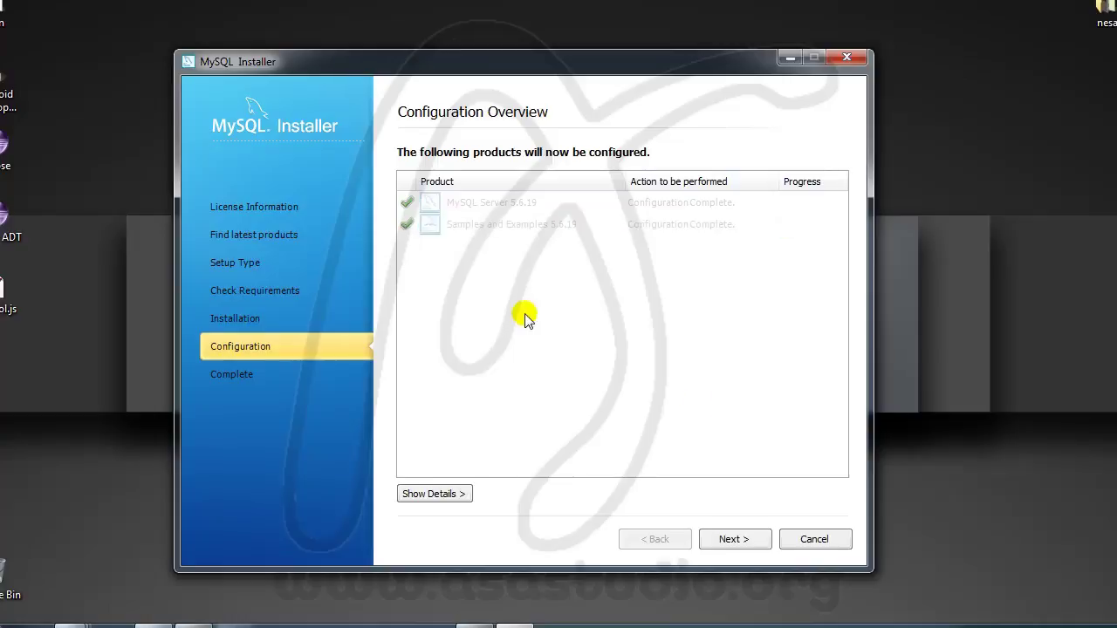
click(738, 541)
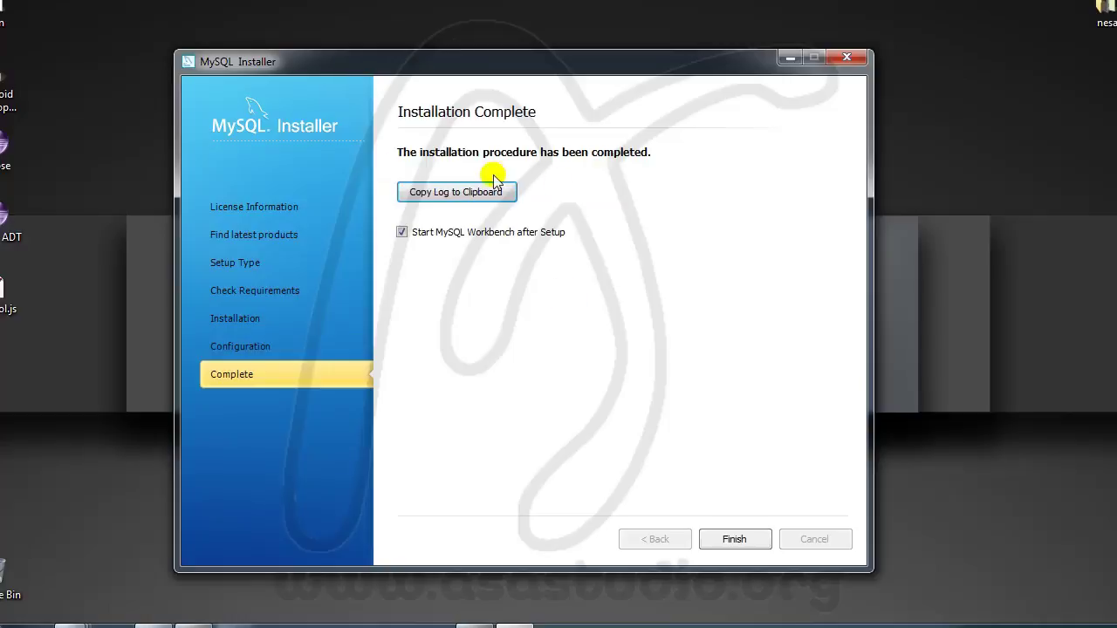
Step: Close the installer, then move the Workbench window to the top of the screen and widen it
click(734, 540)
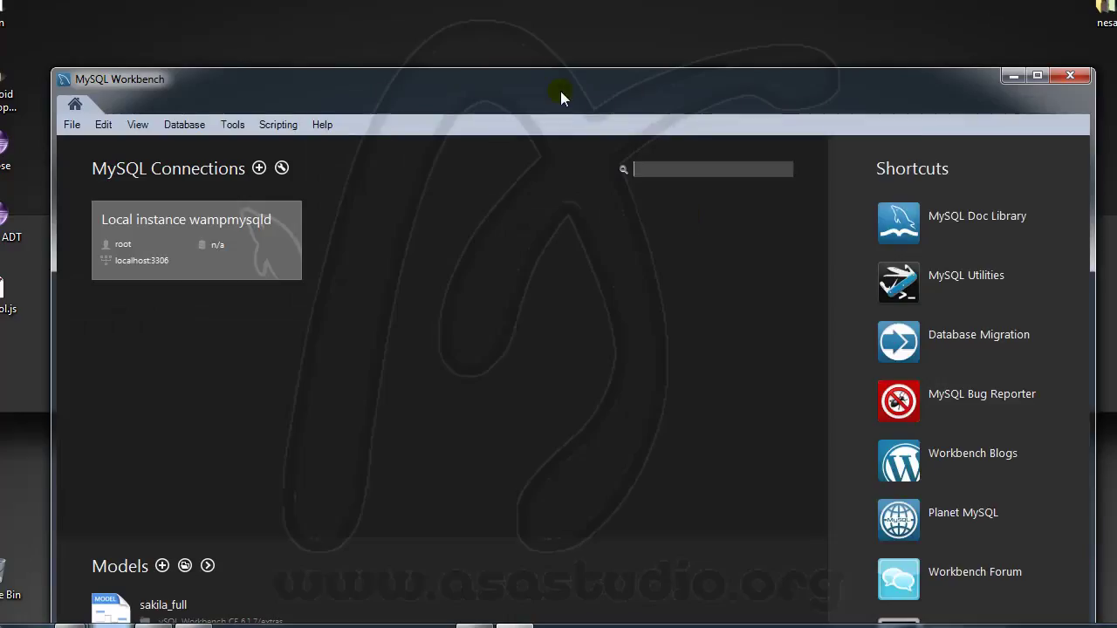
drag(561, 90, 540, 11)
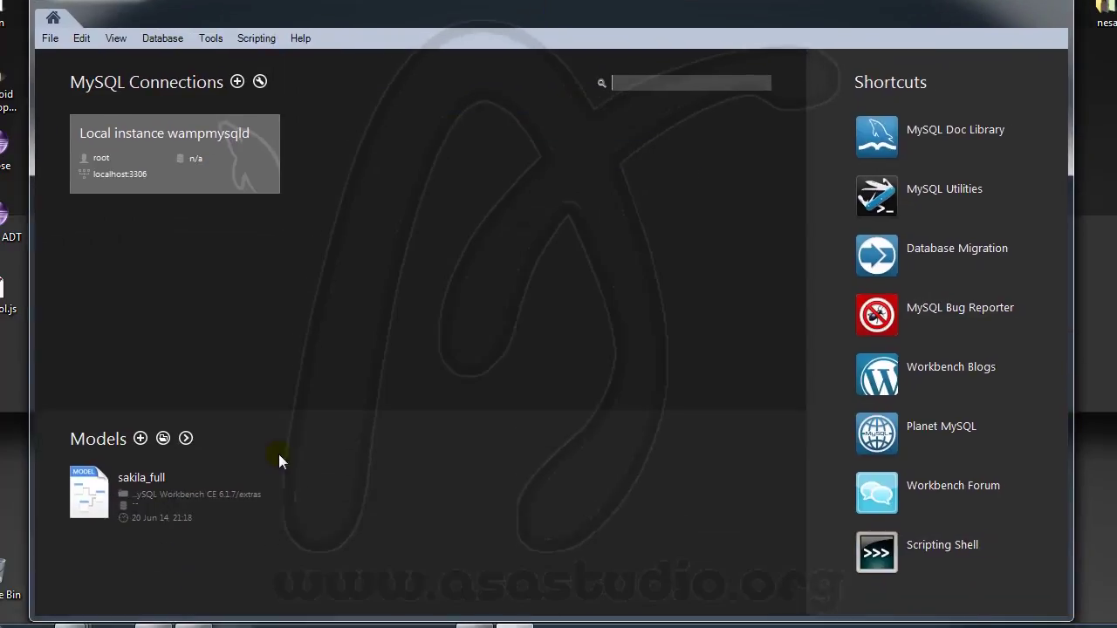
drag(31, 414, 3, 412)
drag(1072, 353, 1112, 352)
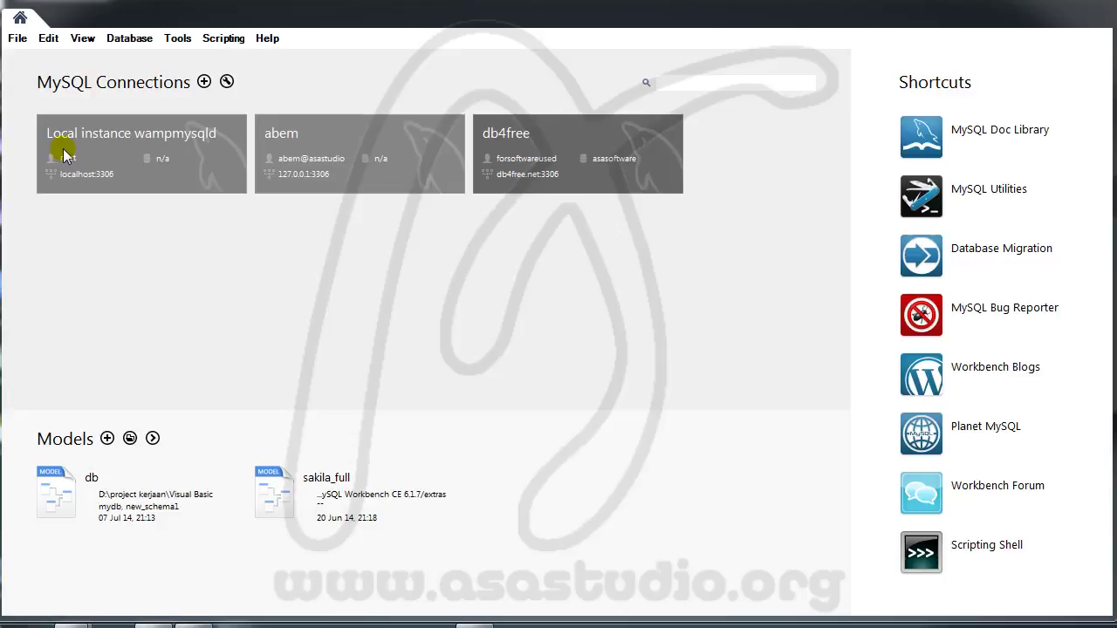
Step: Open the Local instance connection's Users and Privileges page and add a new account
click(63, 154)
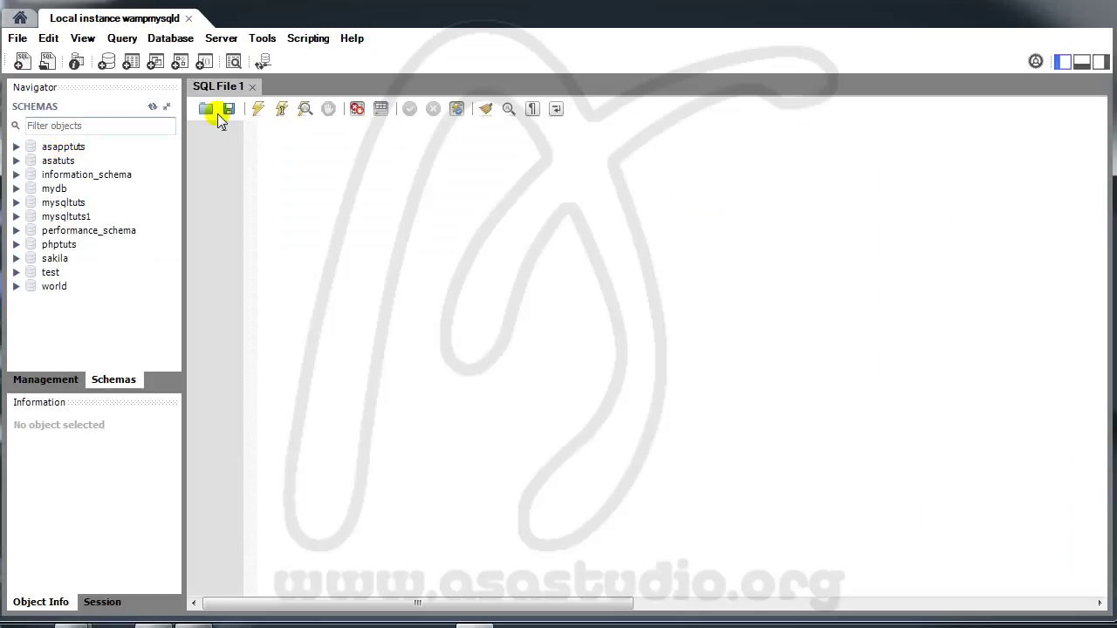
click(220, 42)
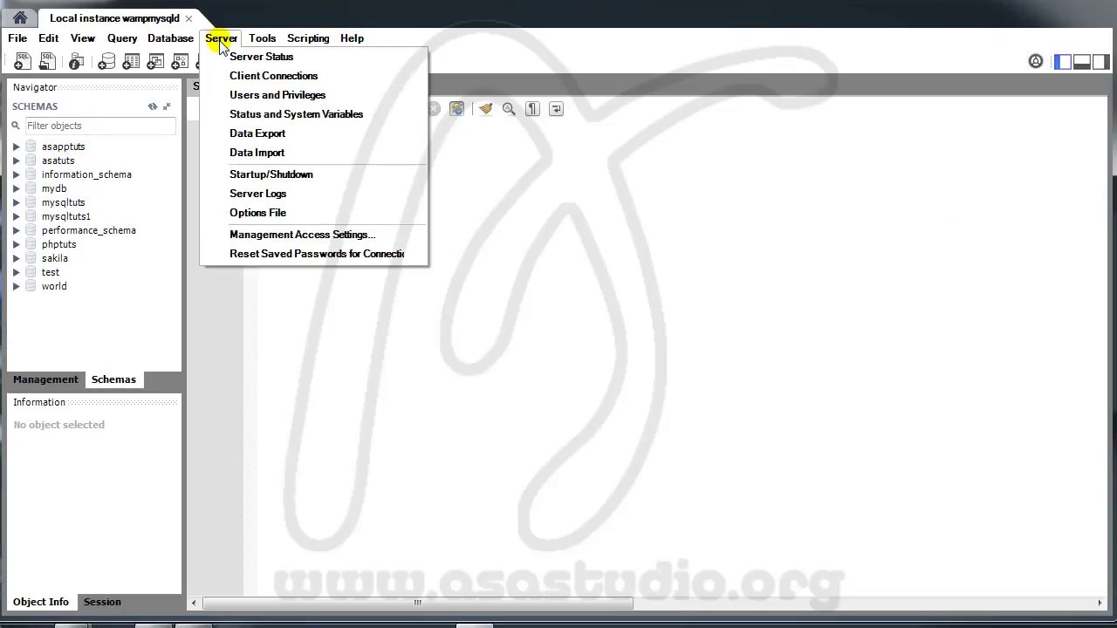
click(257, 98)
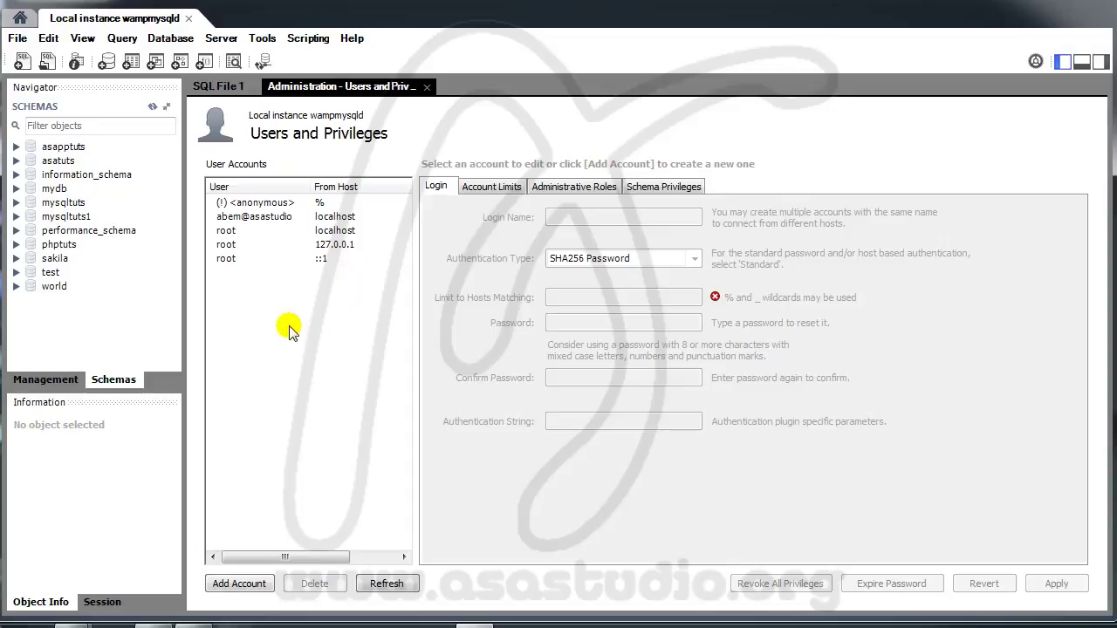
click(239, 587)
Step: Create user vbtuts limited to localhost with a confirmed password, apply, and close the connection
double_click(604, 217)
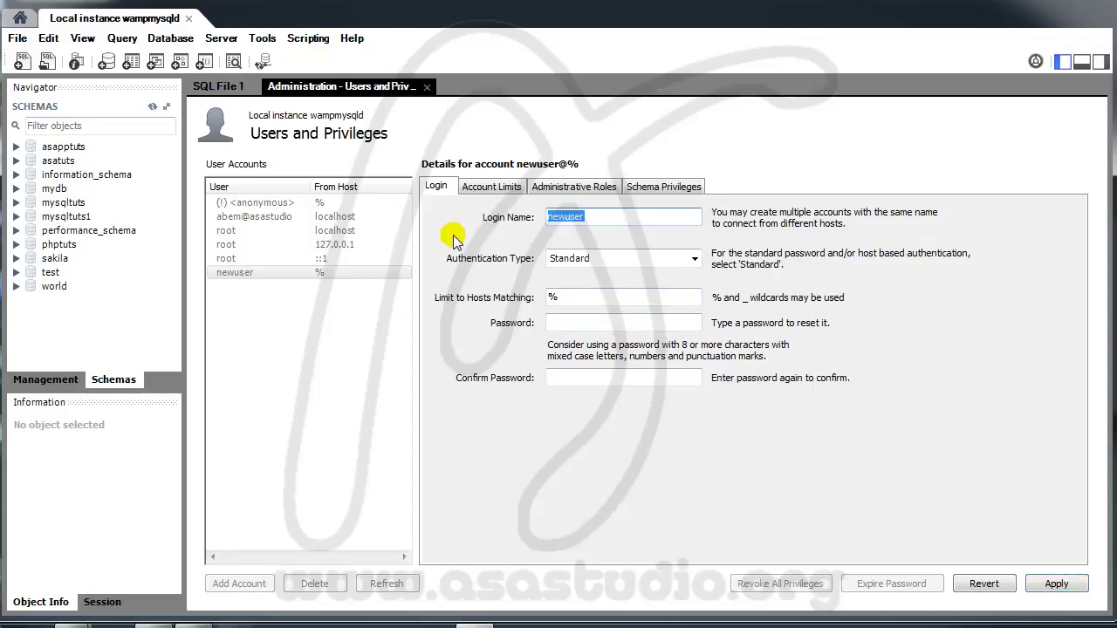
text(vbtutsen)
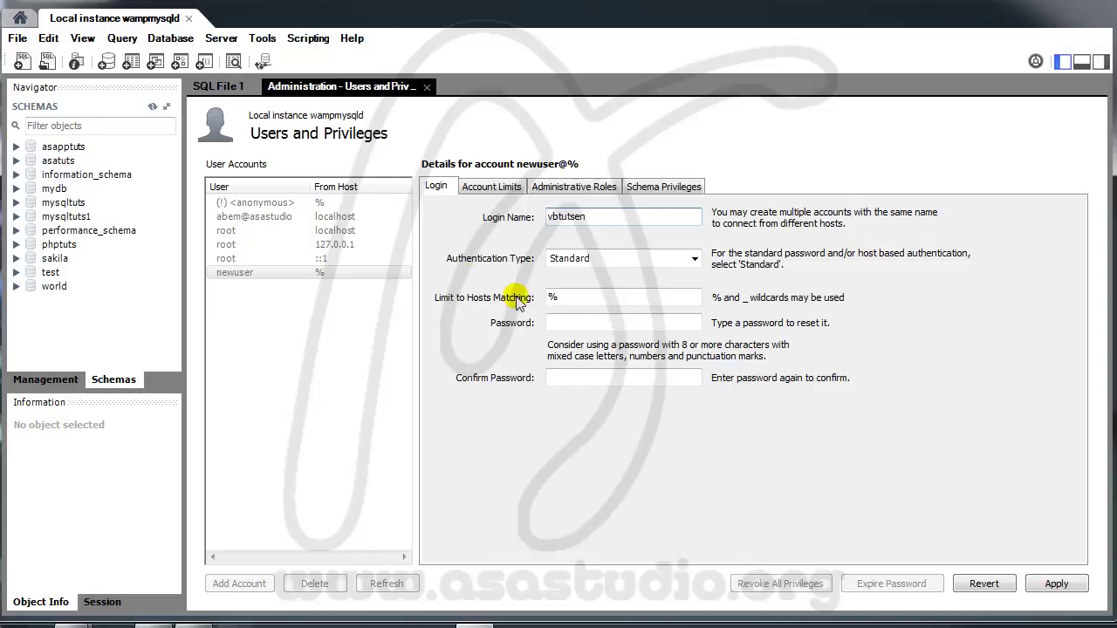
drag(568, 297, 515, 295)
text(localhost)
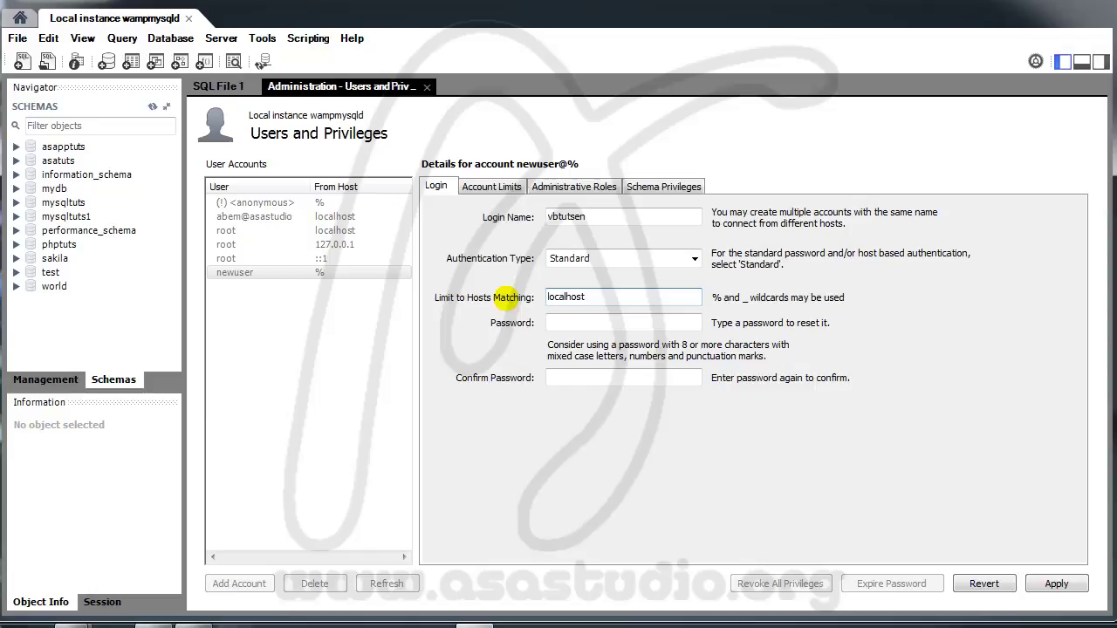
click(590, 324)
text(*****)
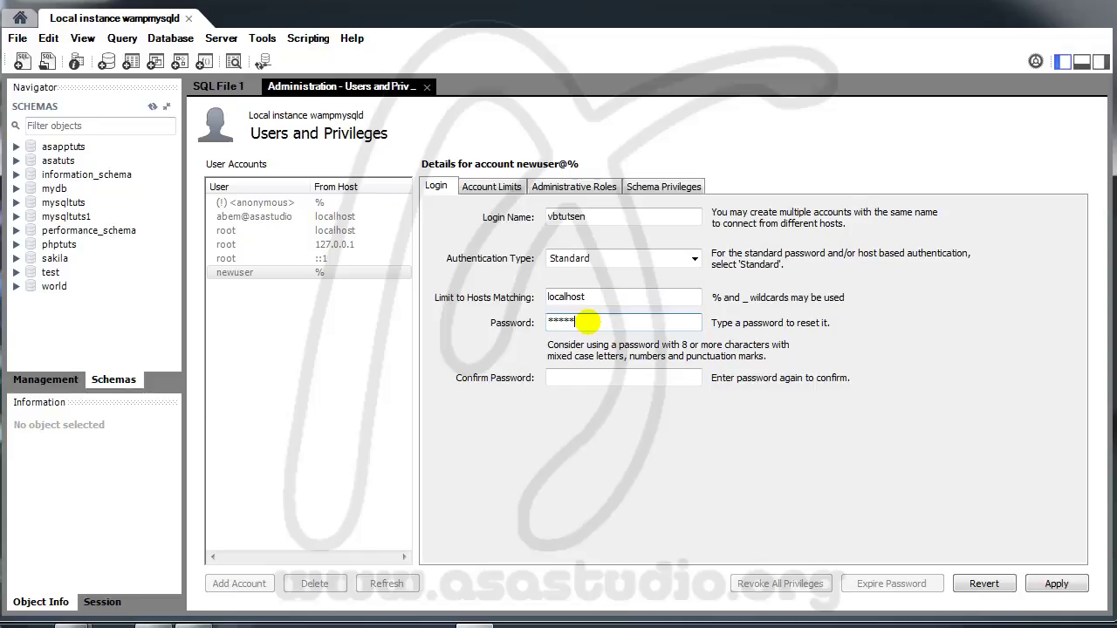
click(614, 369)
text(*****)
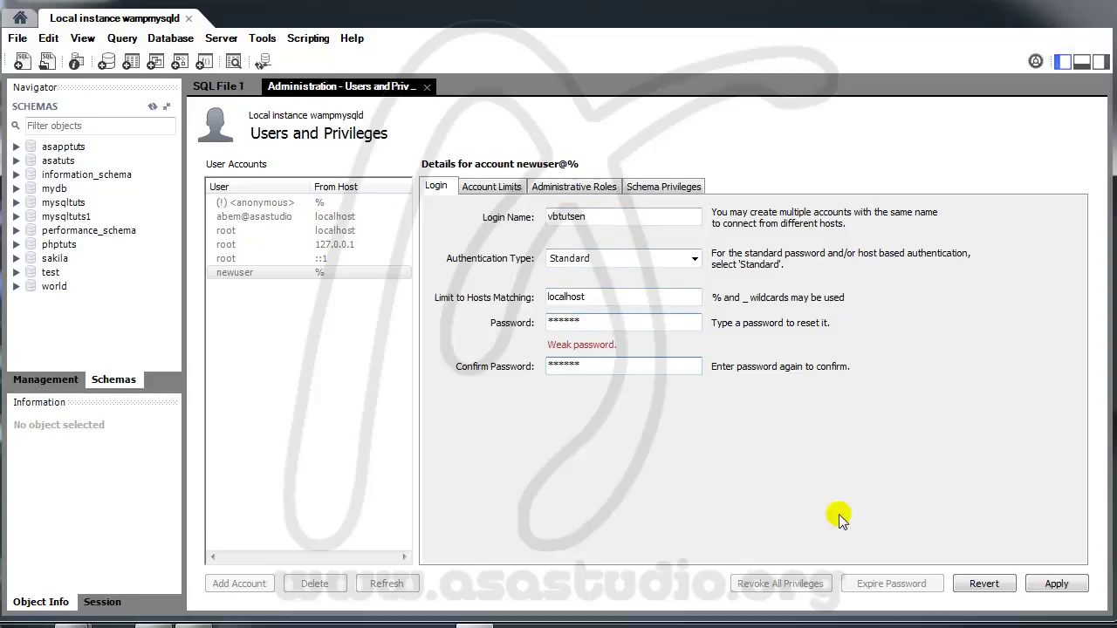
click(1056, 583)
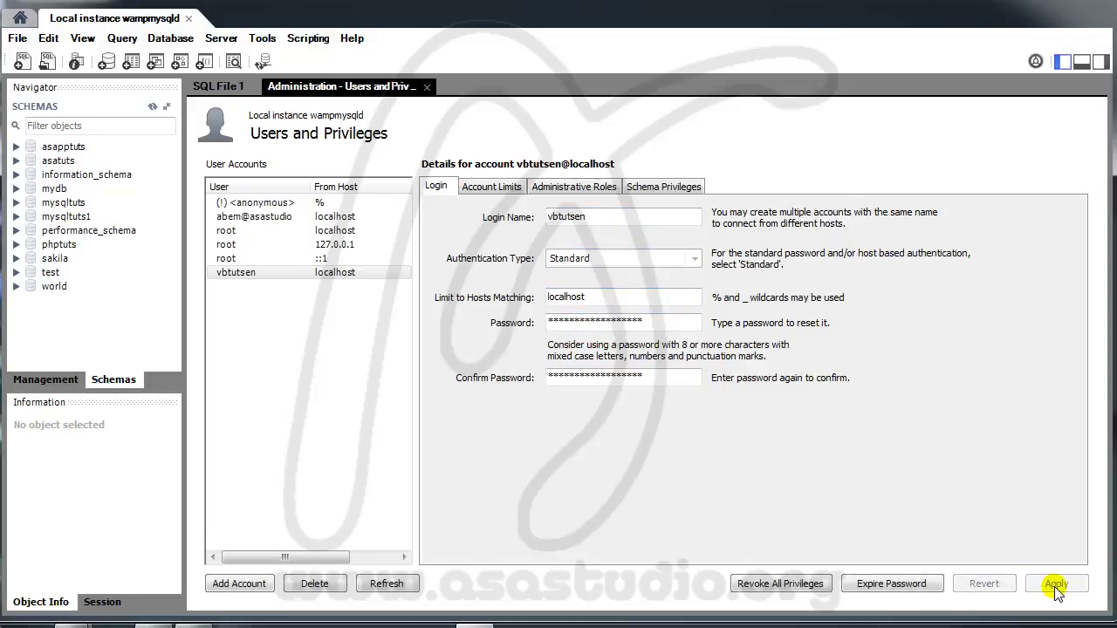
click(233, 272)
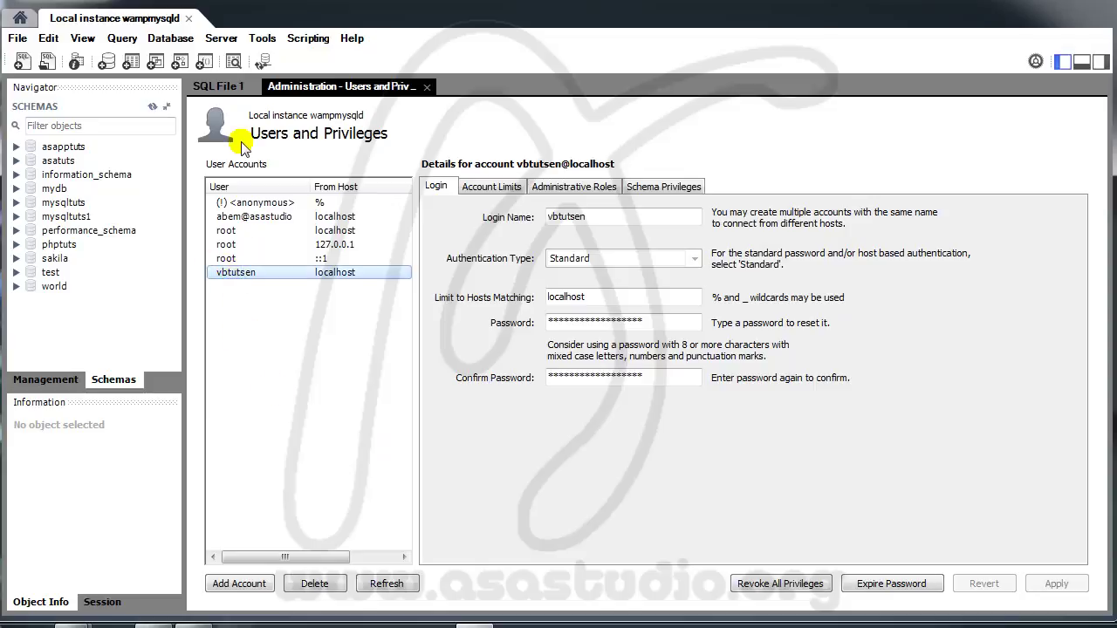
click(188, 18)
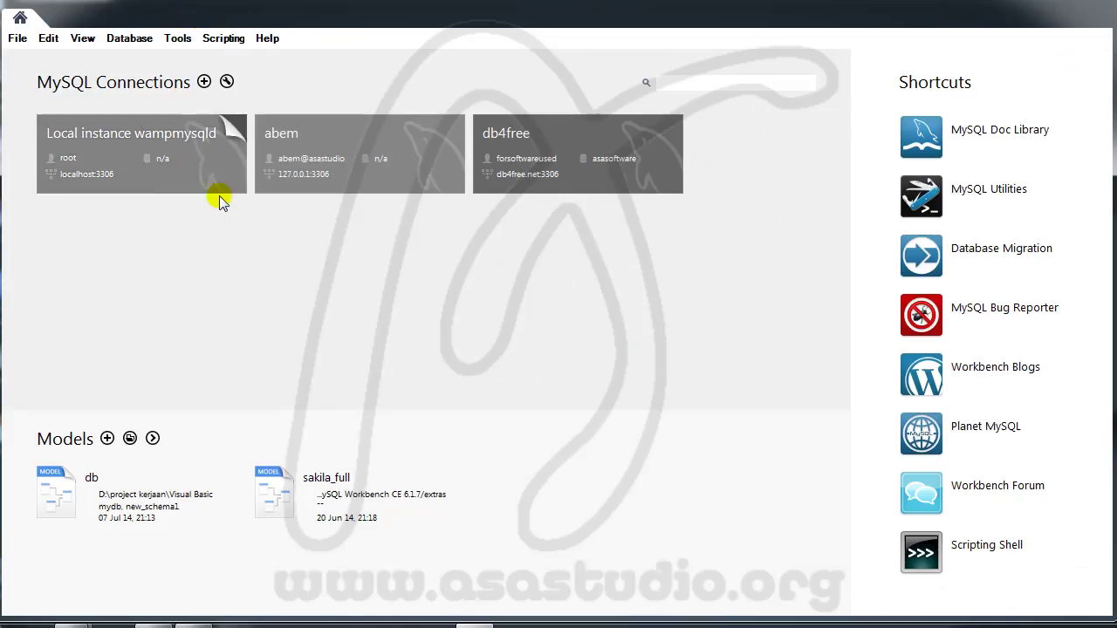
Step: Create a new connection named VbTutsEn with username vbtutsen
click(204, 82)
click(361, 129)
text(VbTutsEn)
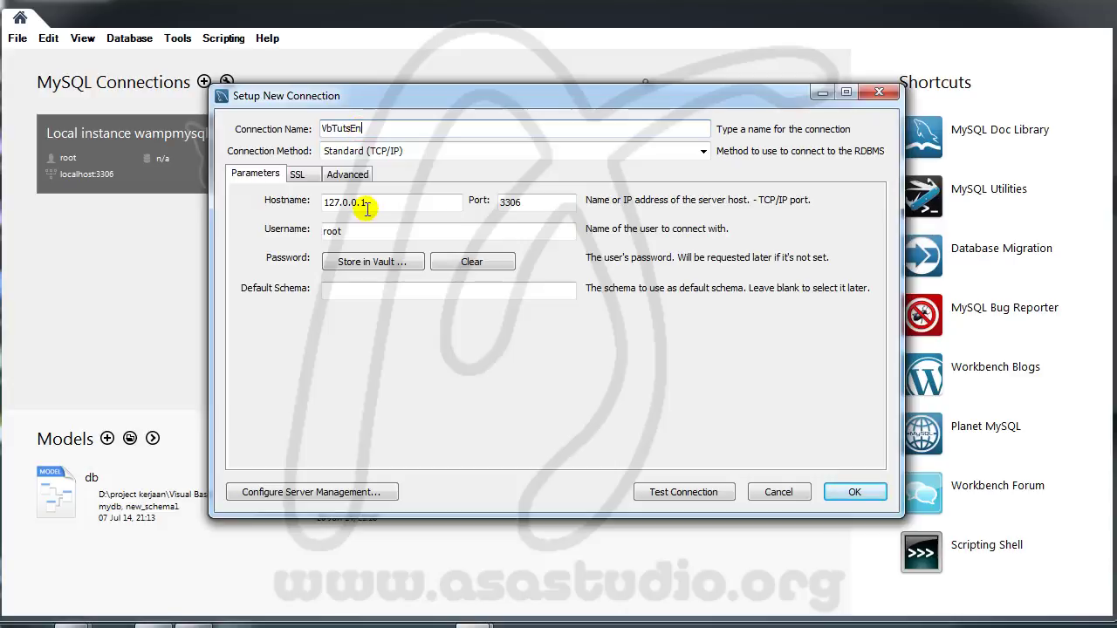
drag(361, 227, 257, 242)
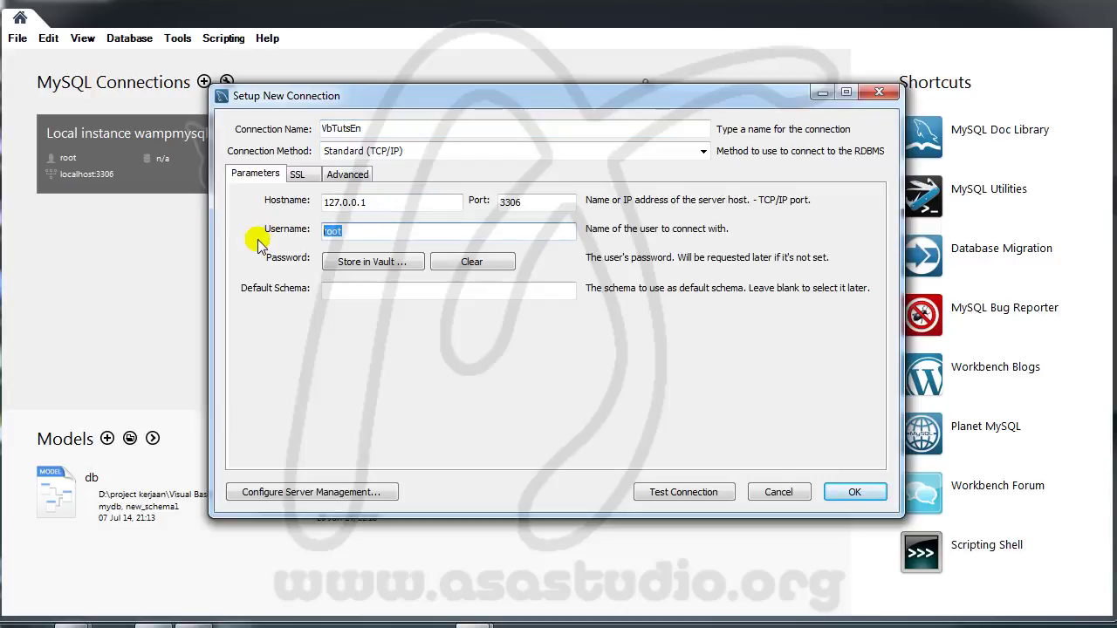
text(vbtutsen)
Step: Test the VbTutsEn connection with the account password, then save it
click(678, 492)
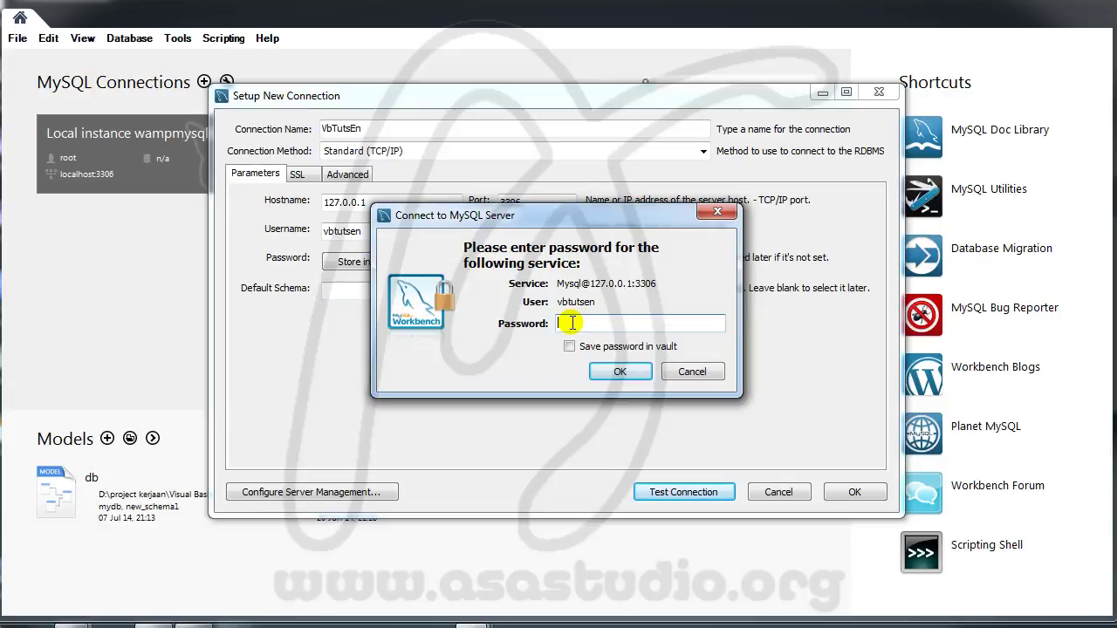
text(***)
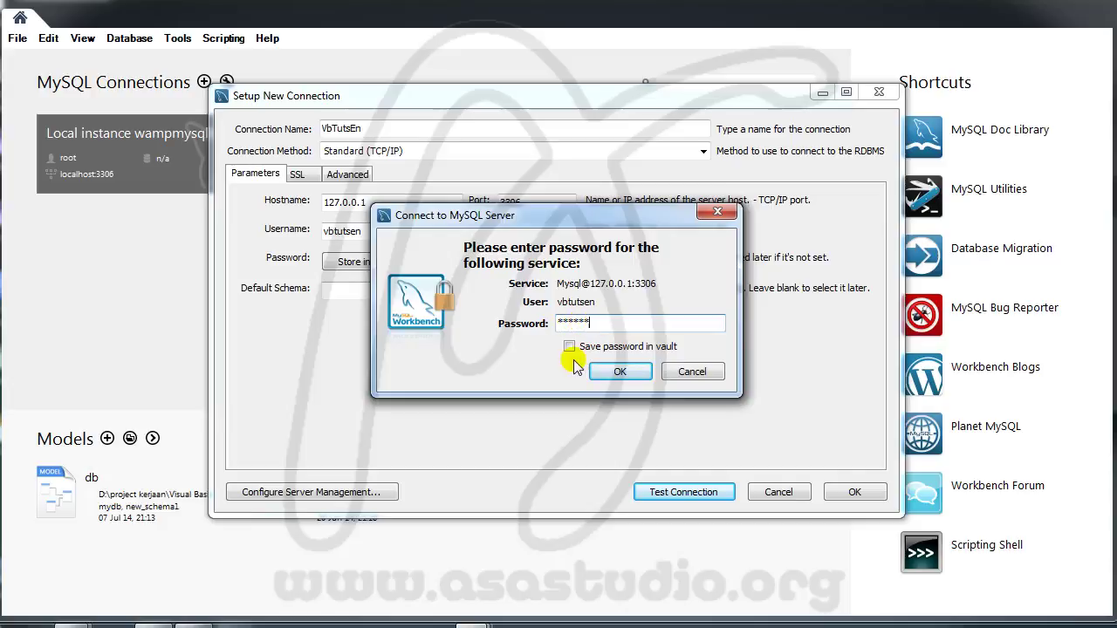
click(620, 372)
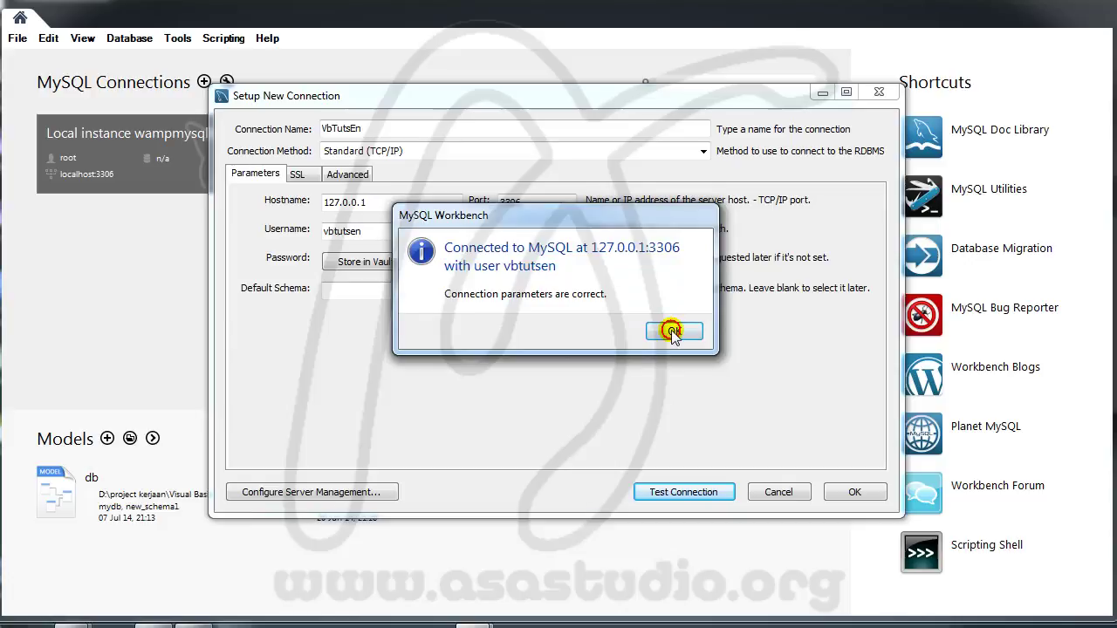
click(675, 332)
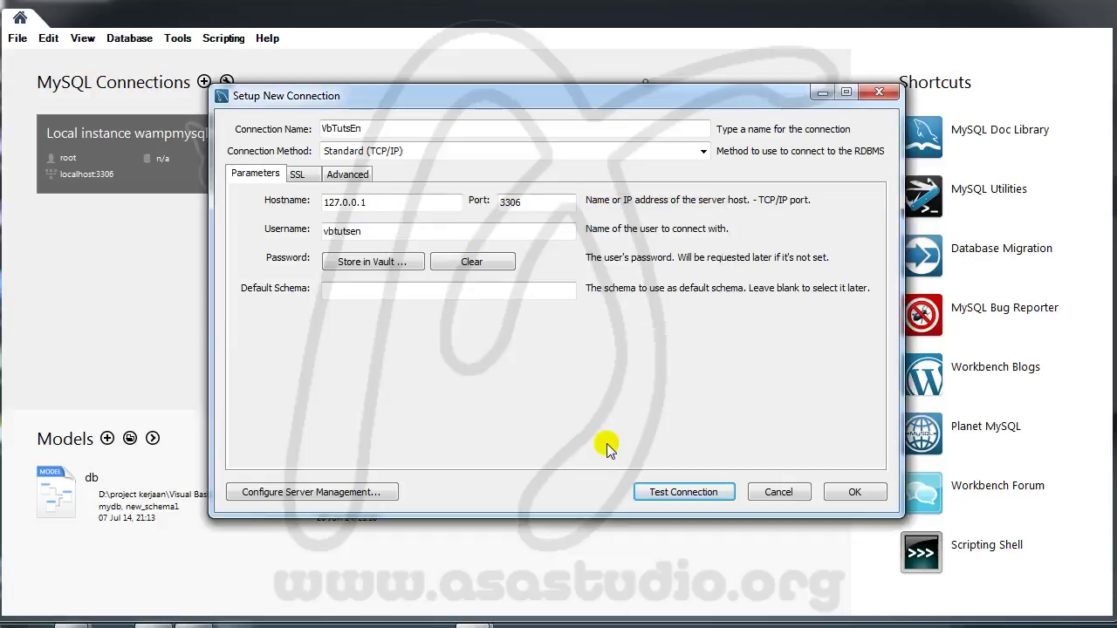
click(677, 494)
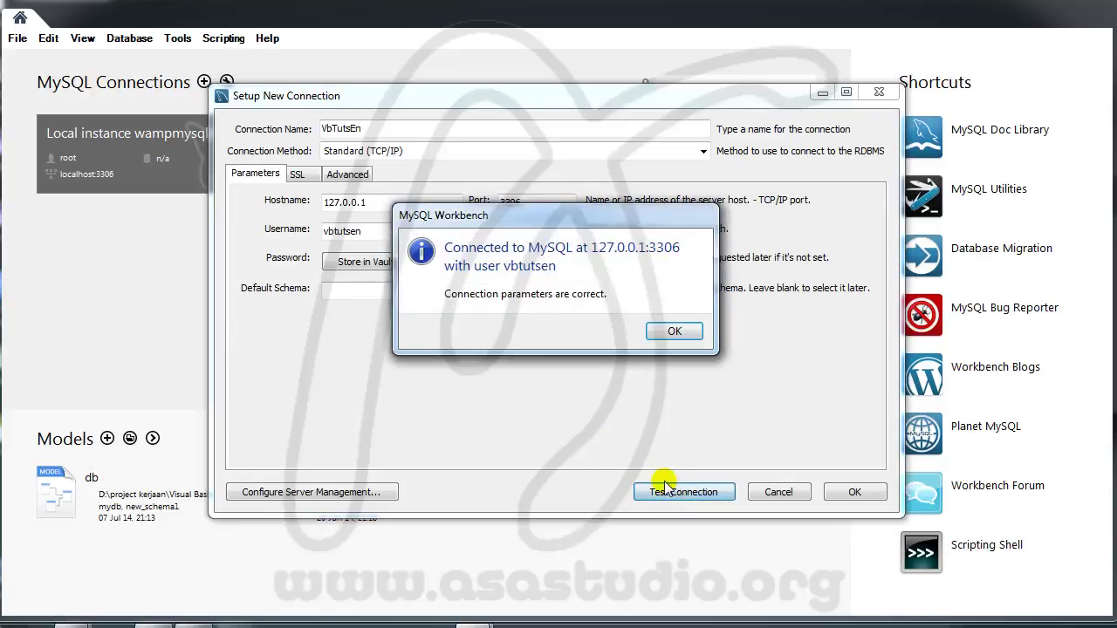
click(672, 330)
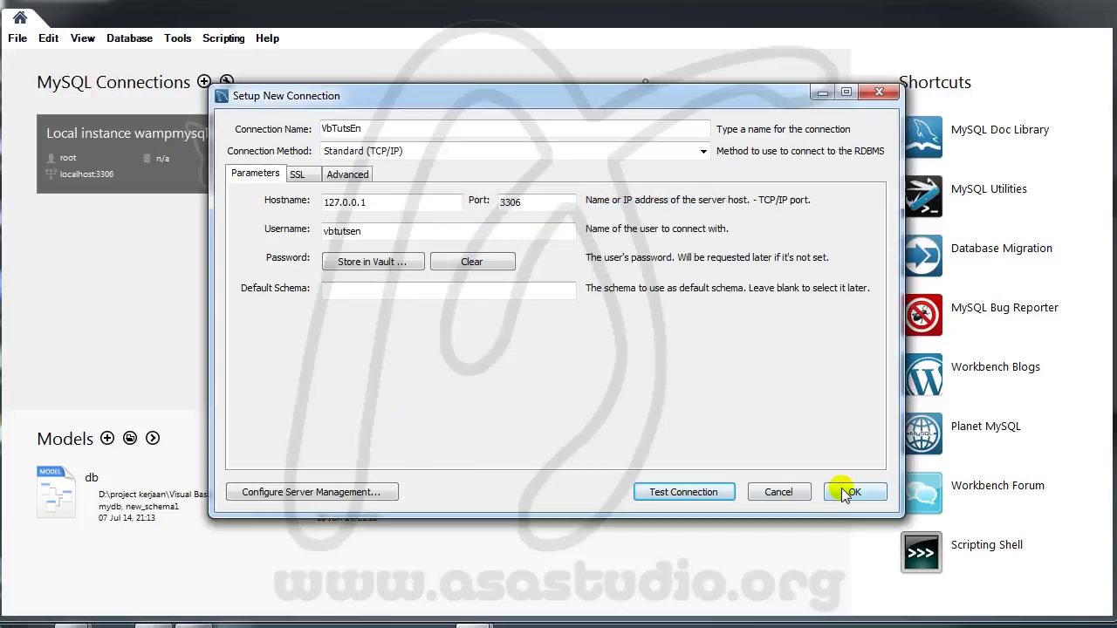
click(846, 491)
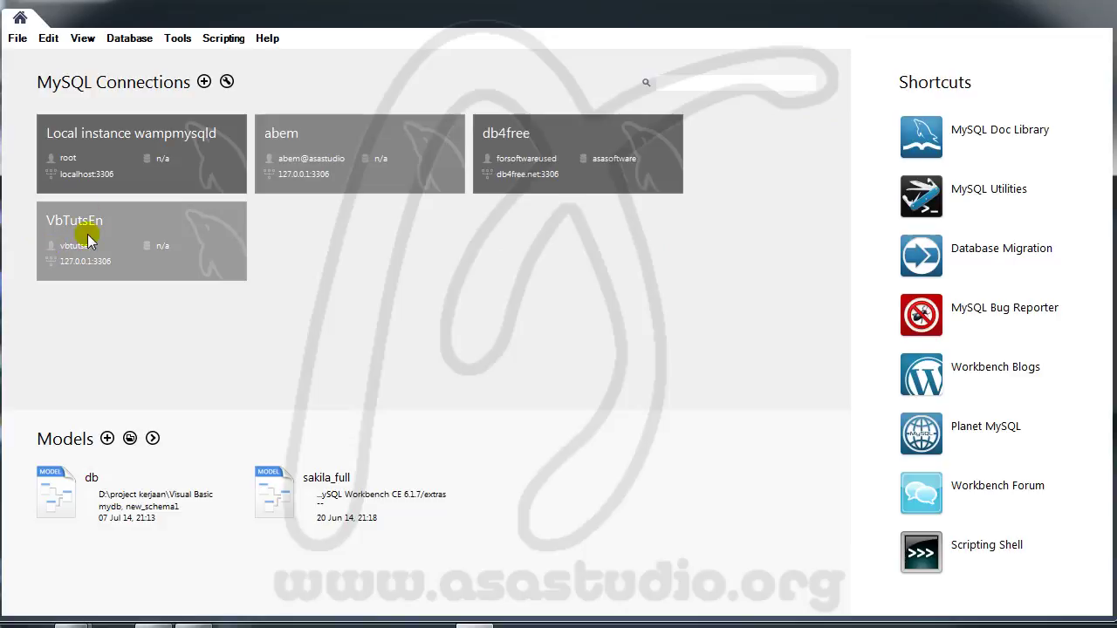
Step: Connect to VbTutsEn, entering its password and saving it in the vault
click(99, 241)
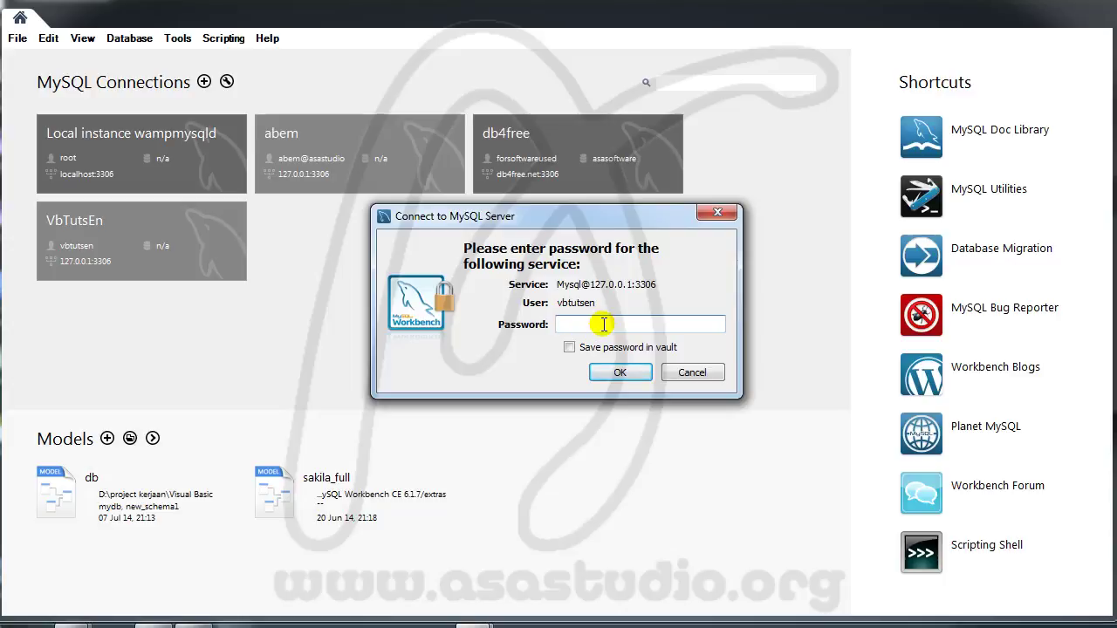
text(***)
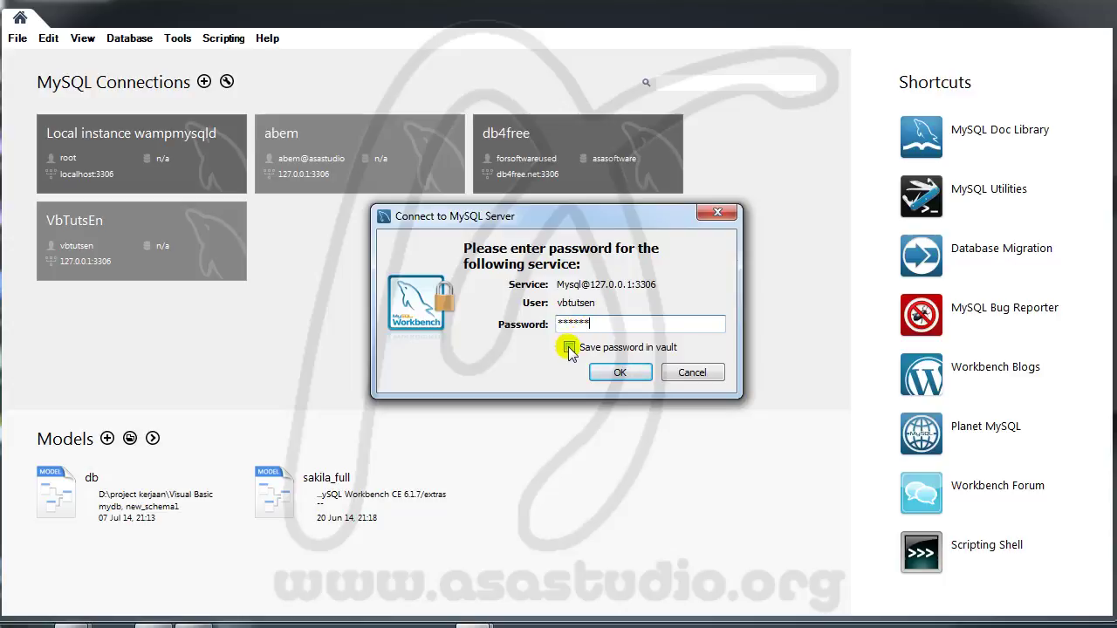
click(569, 348)
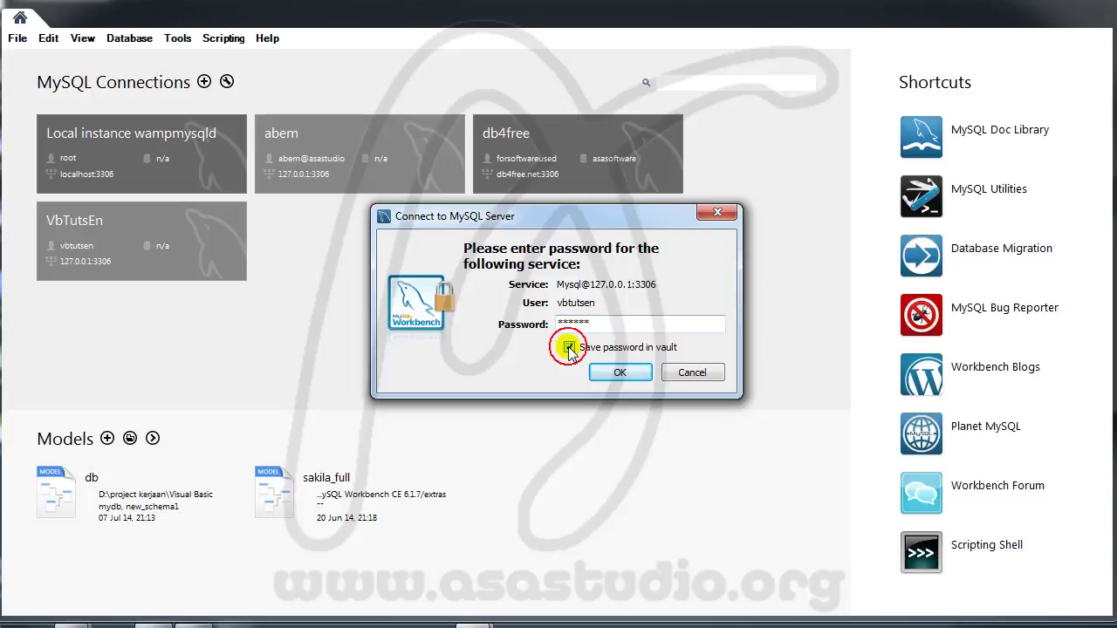
click(621, 373)
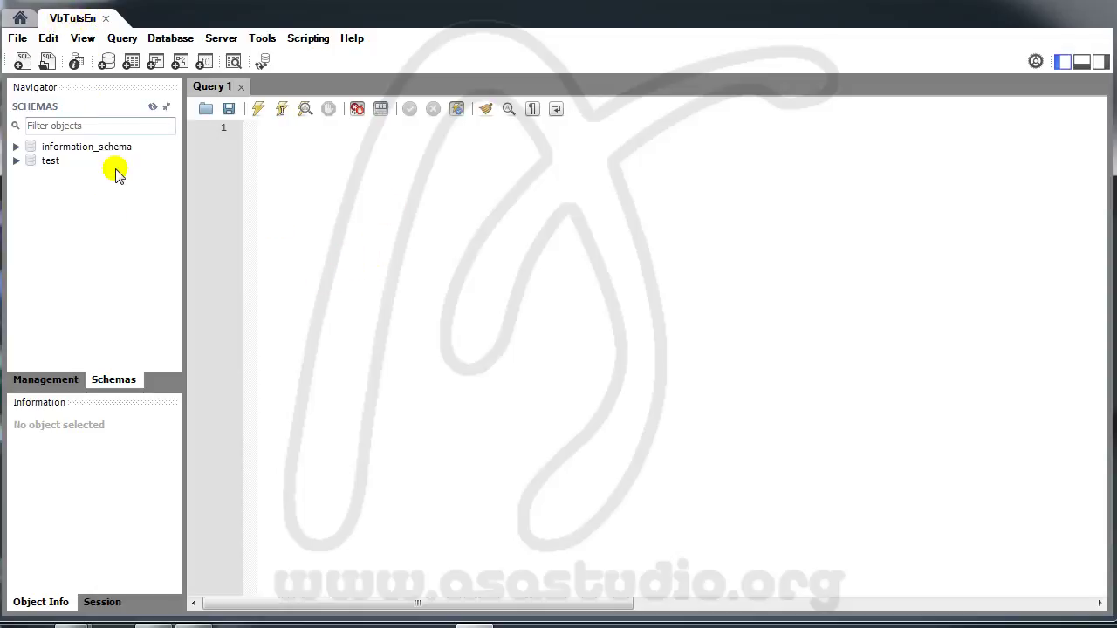
Step: Try creating the vbapp schema, cancel after ERROR 1044, and close VbTutsEn without saving
click(105, 62)
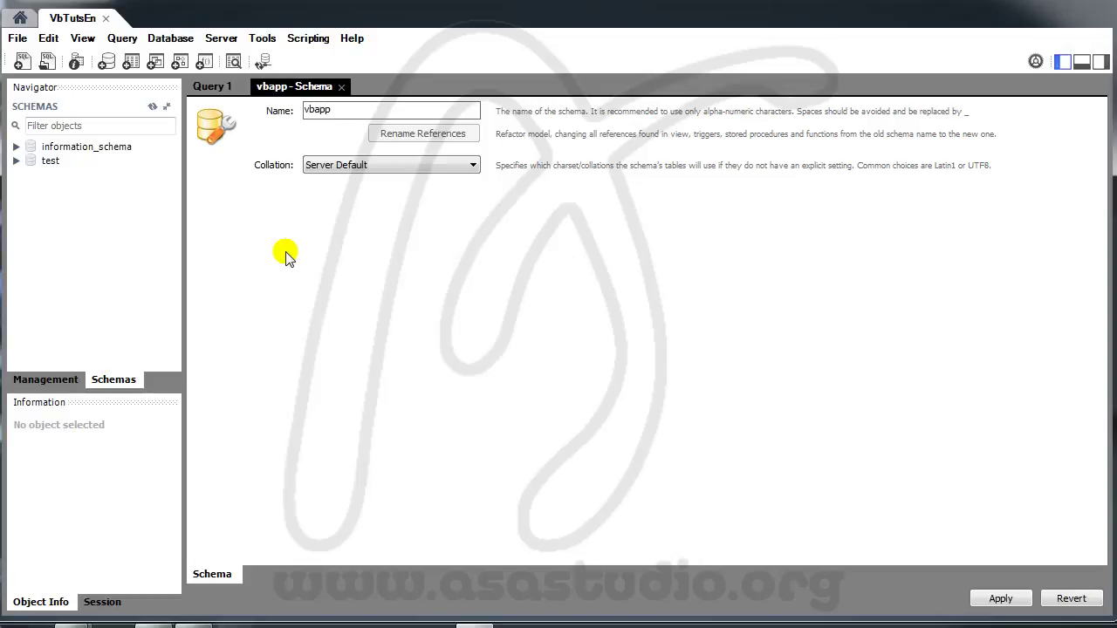
click(1000, 599)
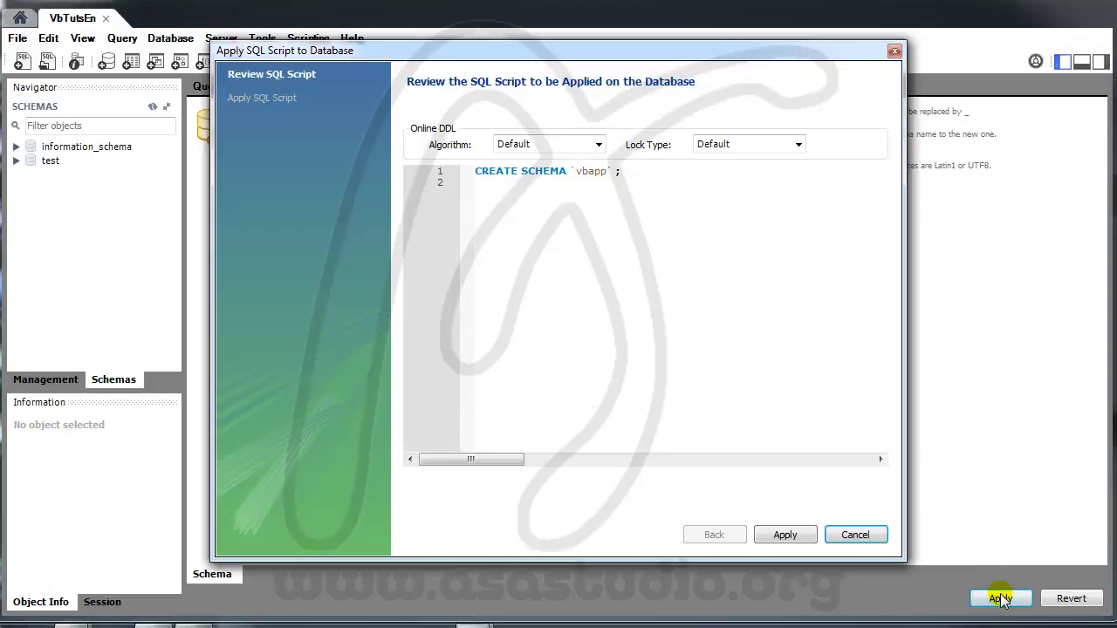
click(786, 535)
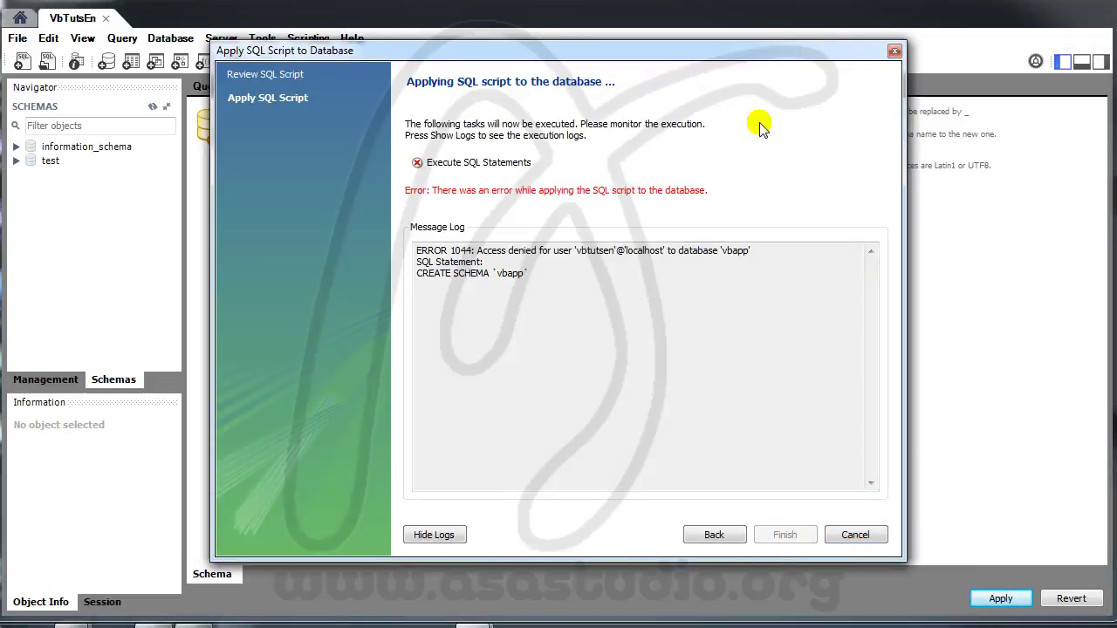
click(864, 536)
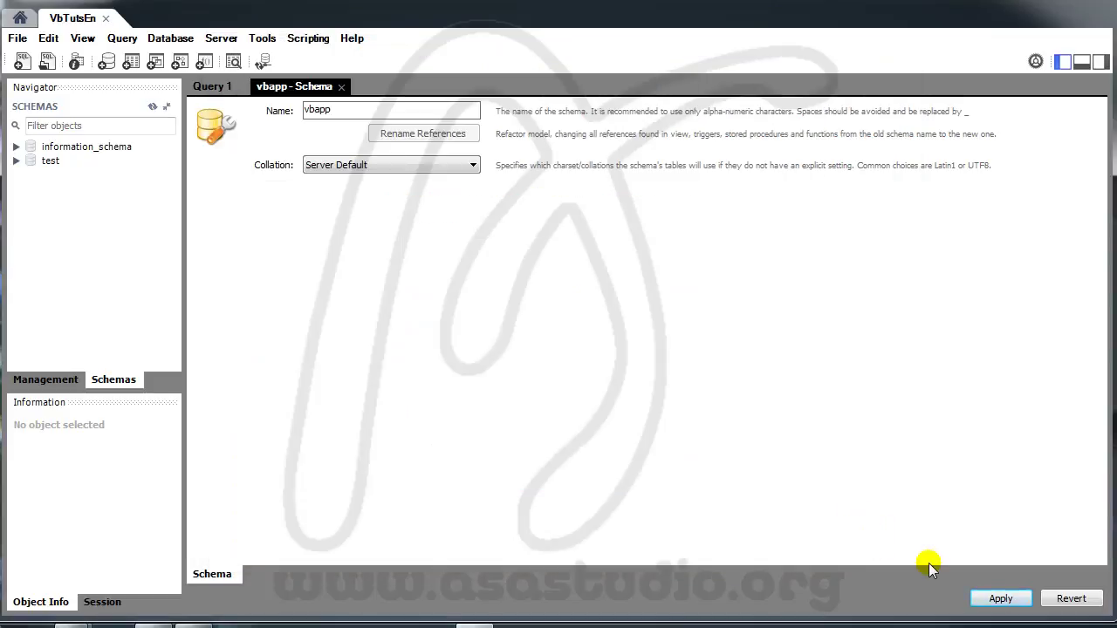
click(105, 20)
click(492, 319)
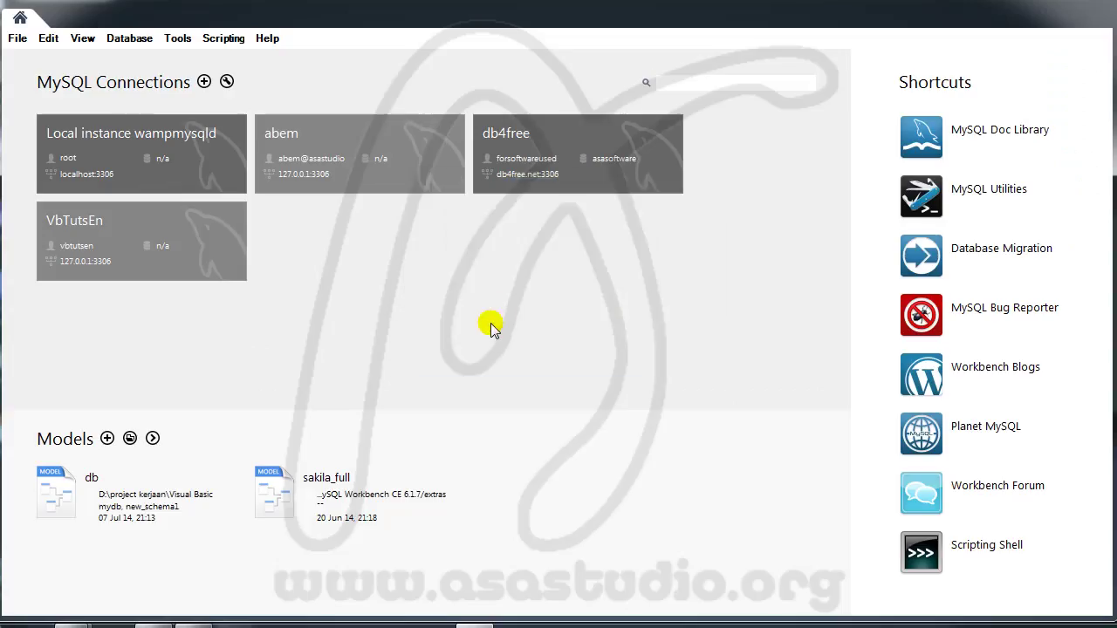
Step: On Local instance wampmysqld, give the VbTutsEn user the DBA role with all global privileges and apply
click(69, 156)
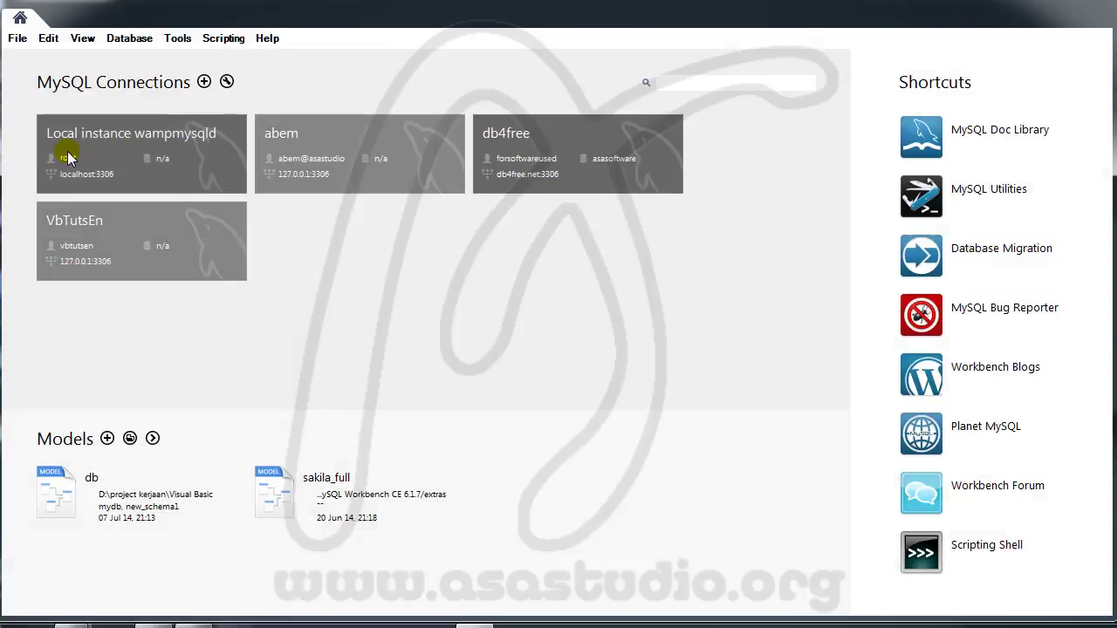
click(220, 44)
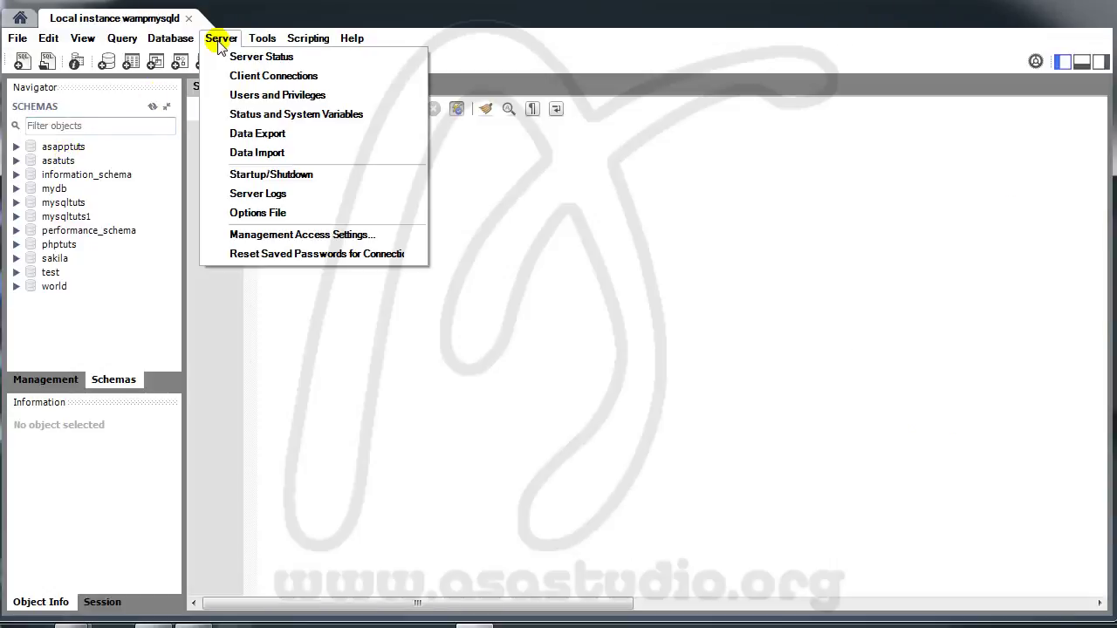
click(238, 96)
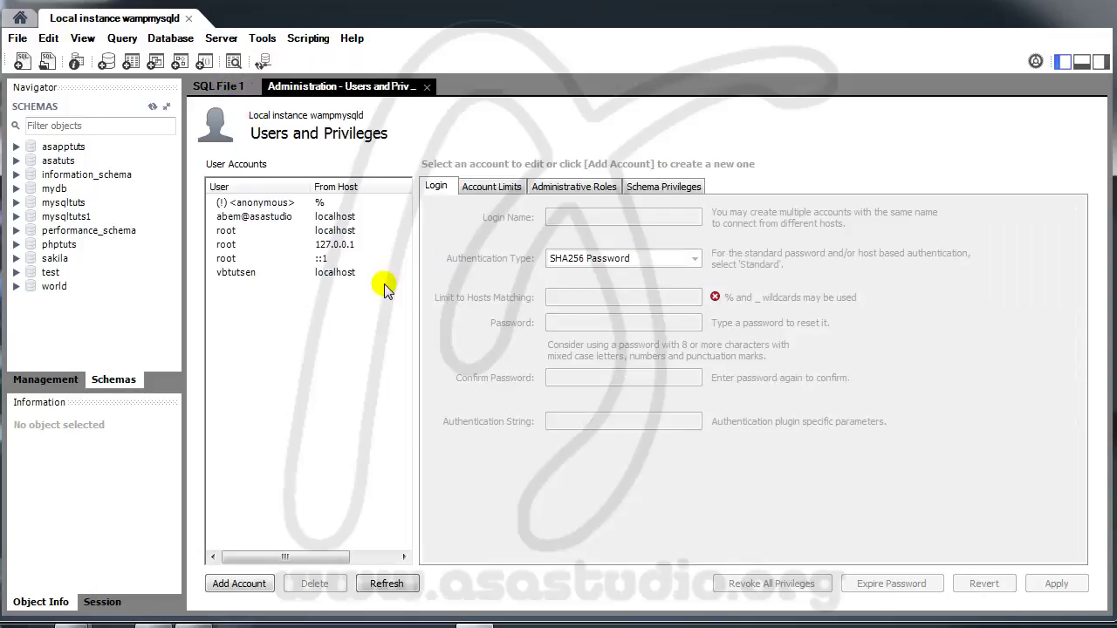
click(238, 274)
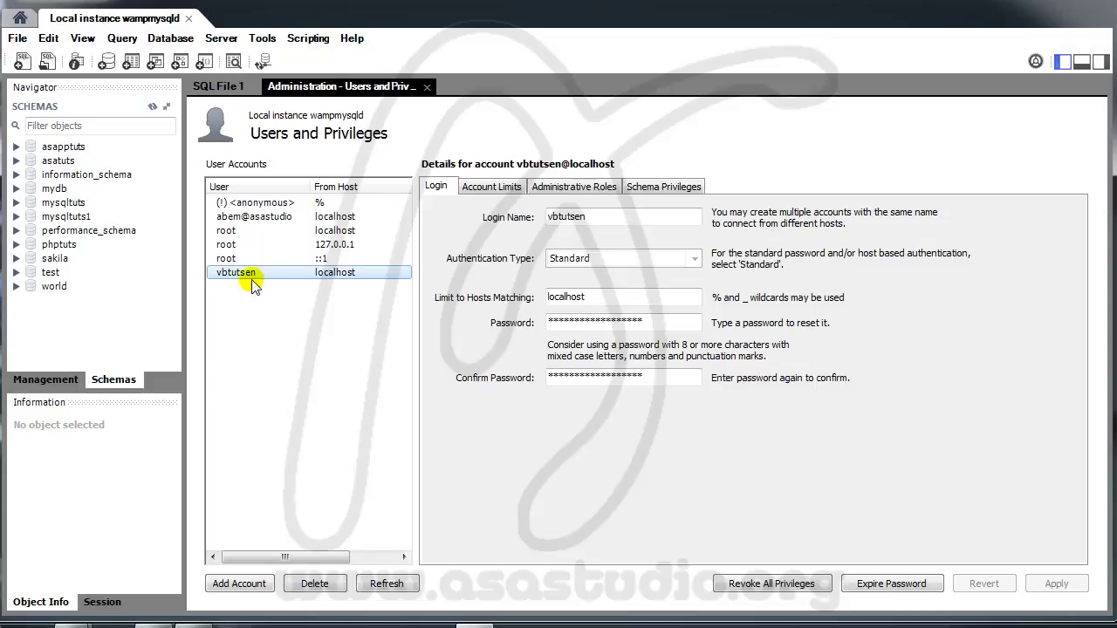
click(571, 187)
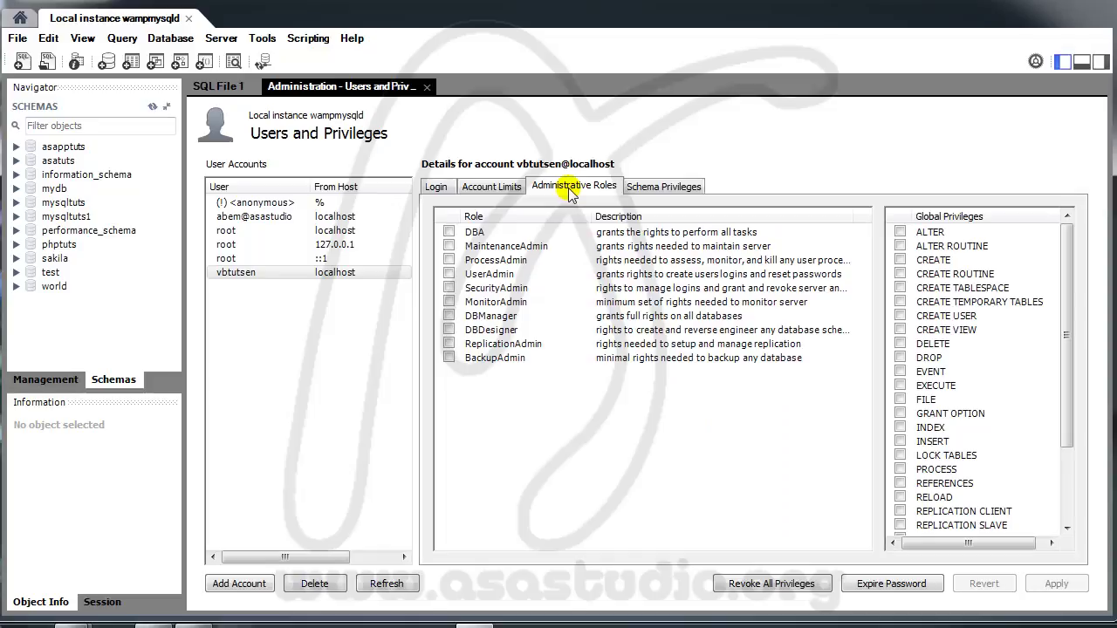
click(448, 232)
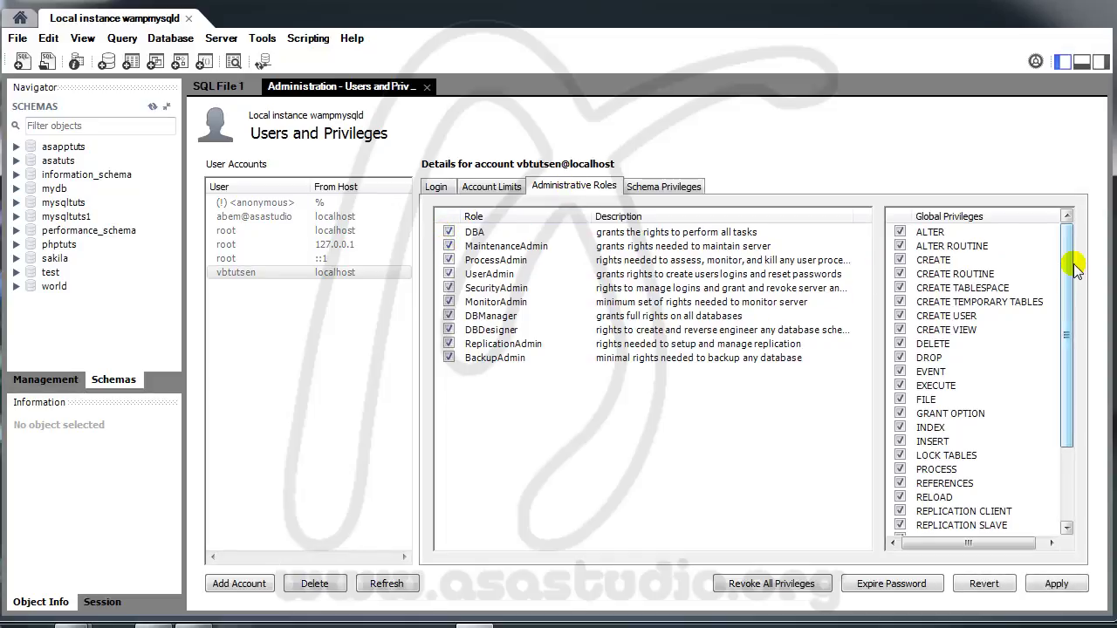
drag(1071, 253, 1068, 610)
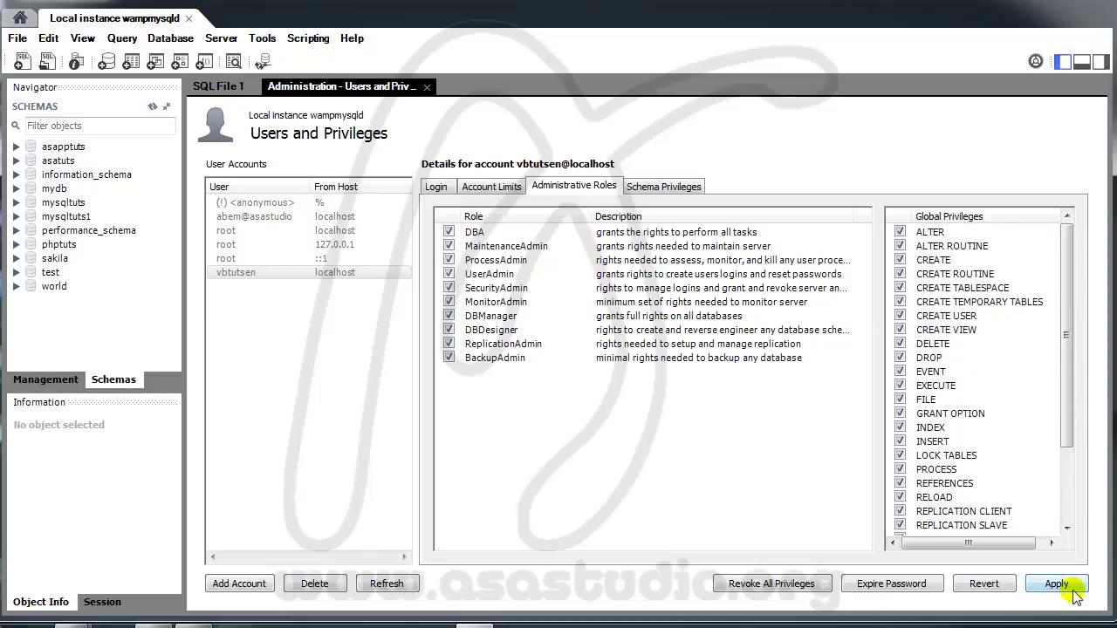
click(1070, 585)
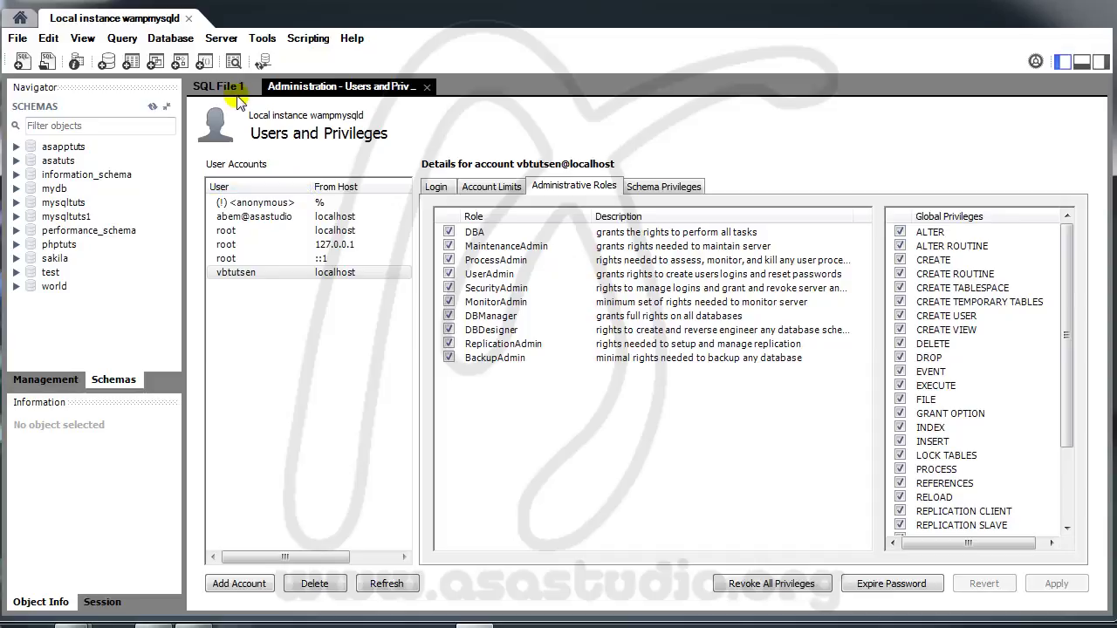
click(189, 18)
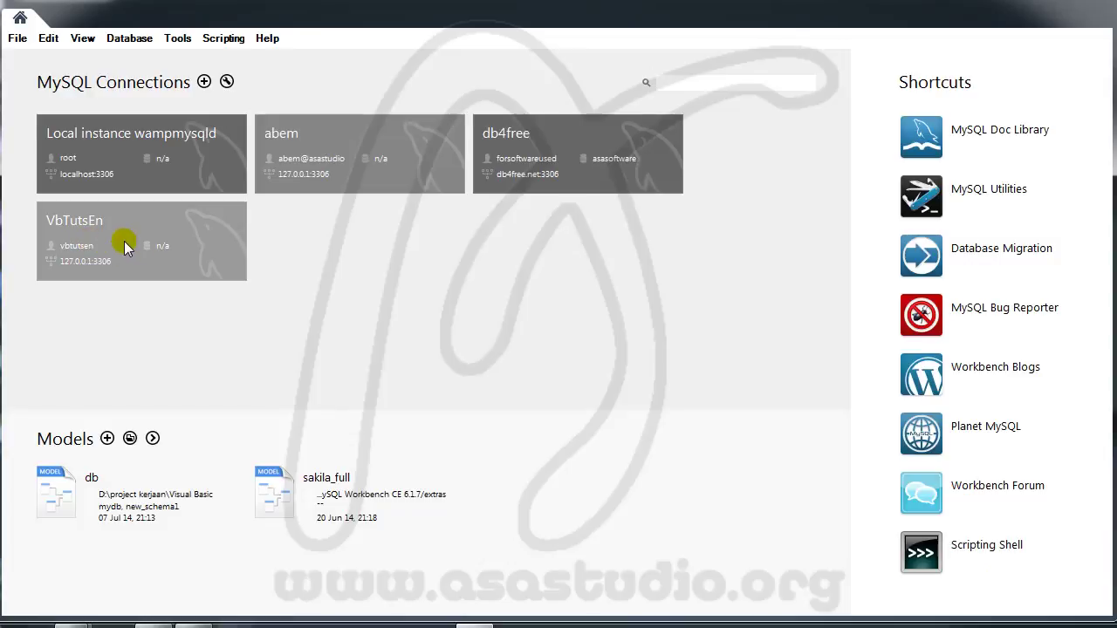
Step: From the VbTutsEn connection, create a schema named vbapp and run its creation script
click(125, 247)
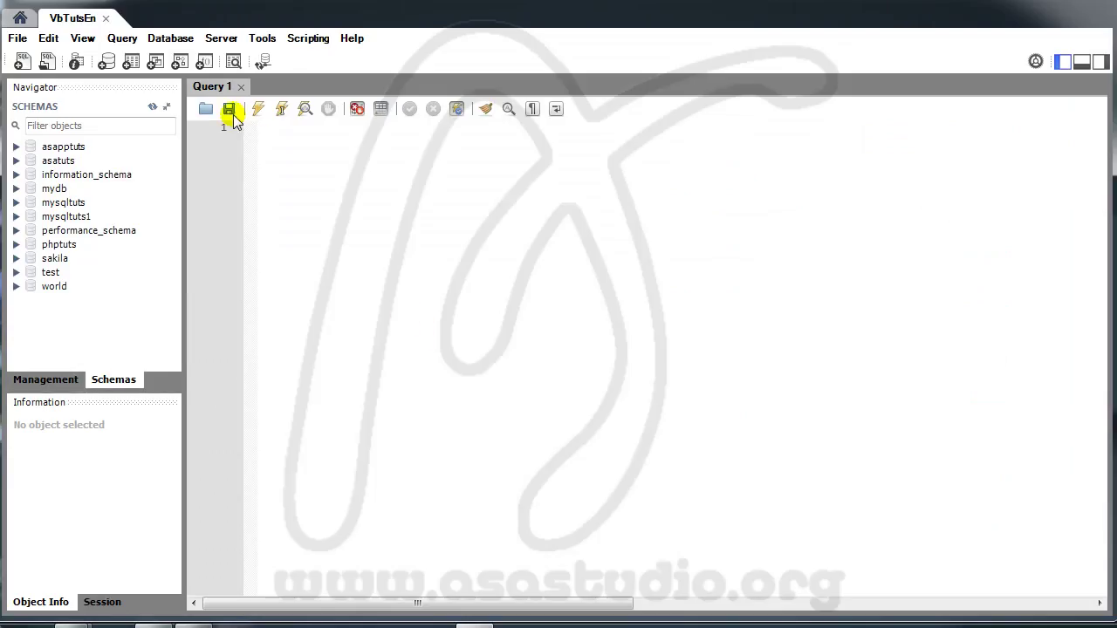
click(106, 63)
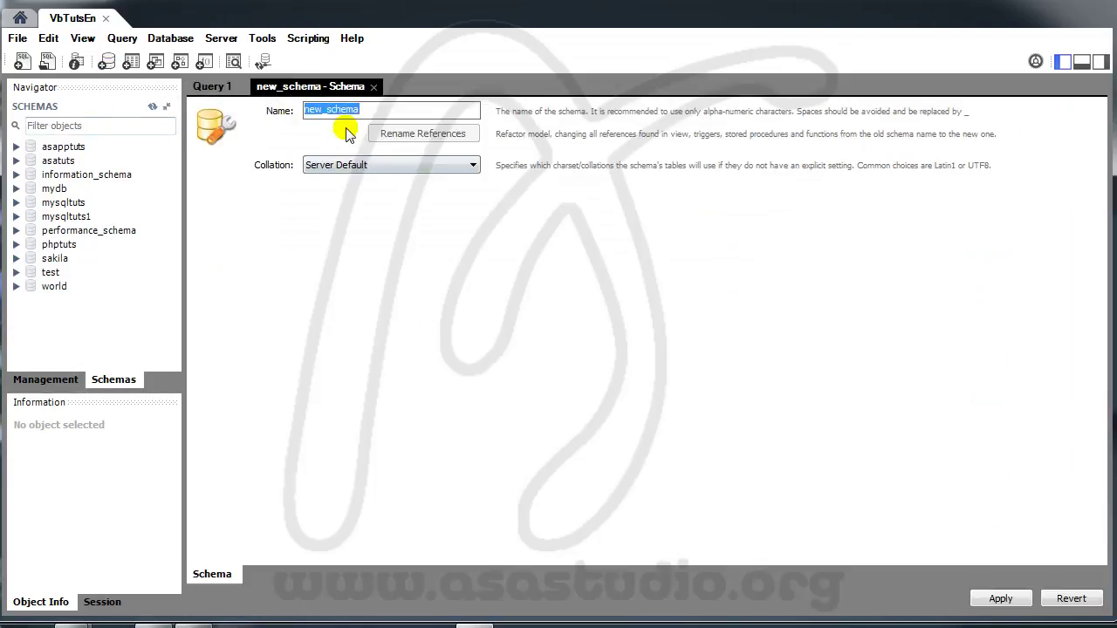
text(vbapp)
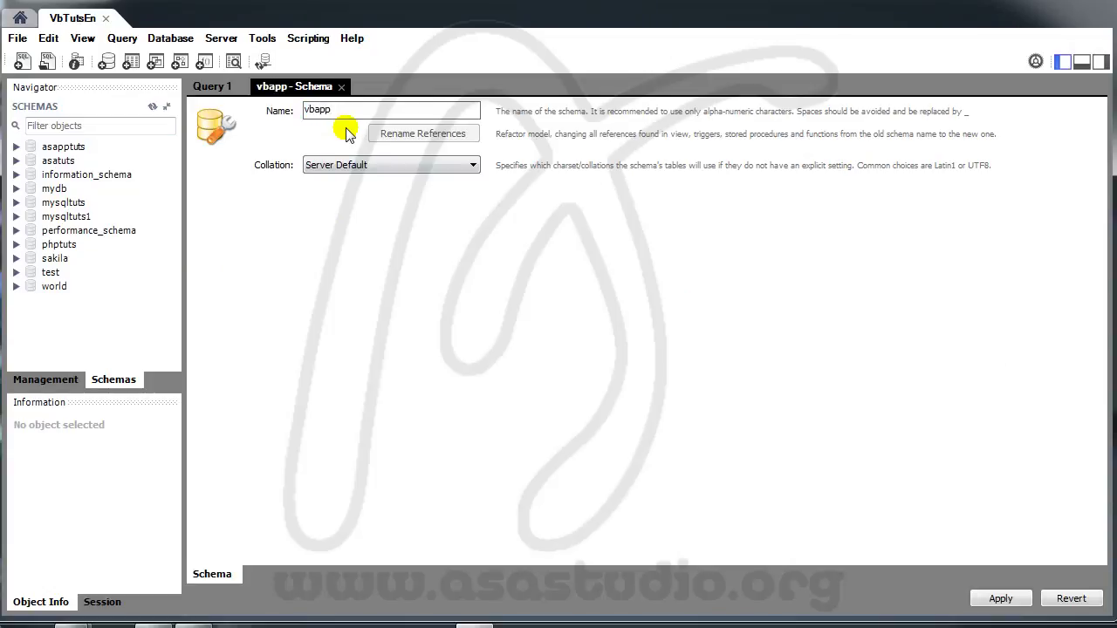
click(986, 601)
click(789, 535)
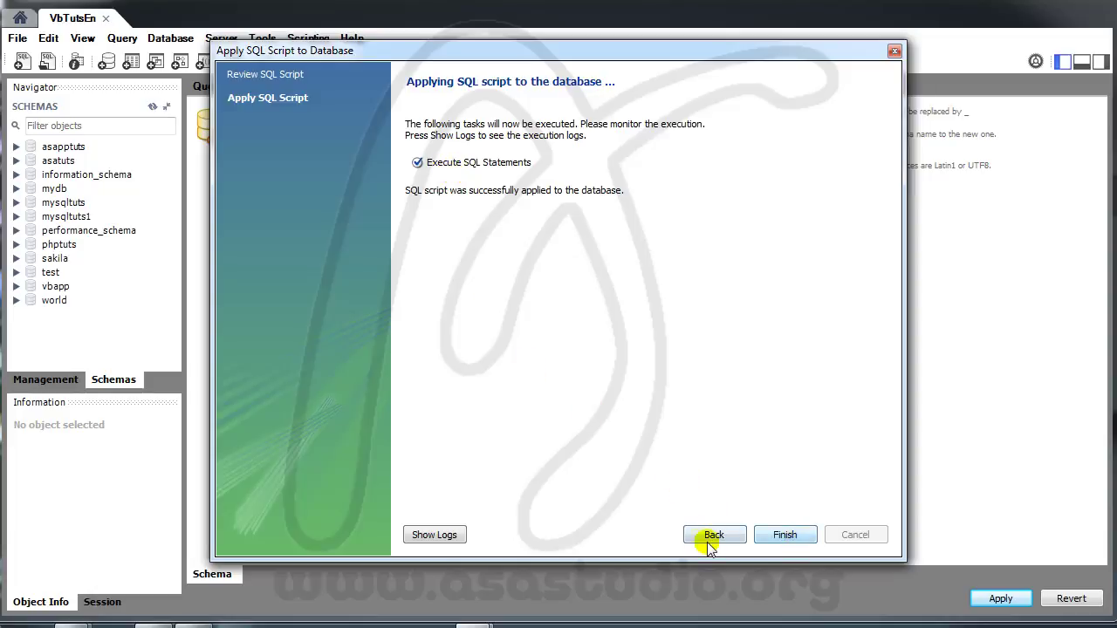
click(784, 535)
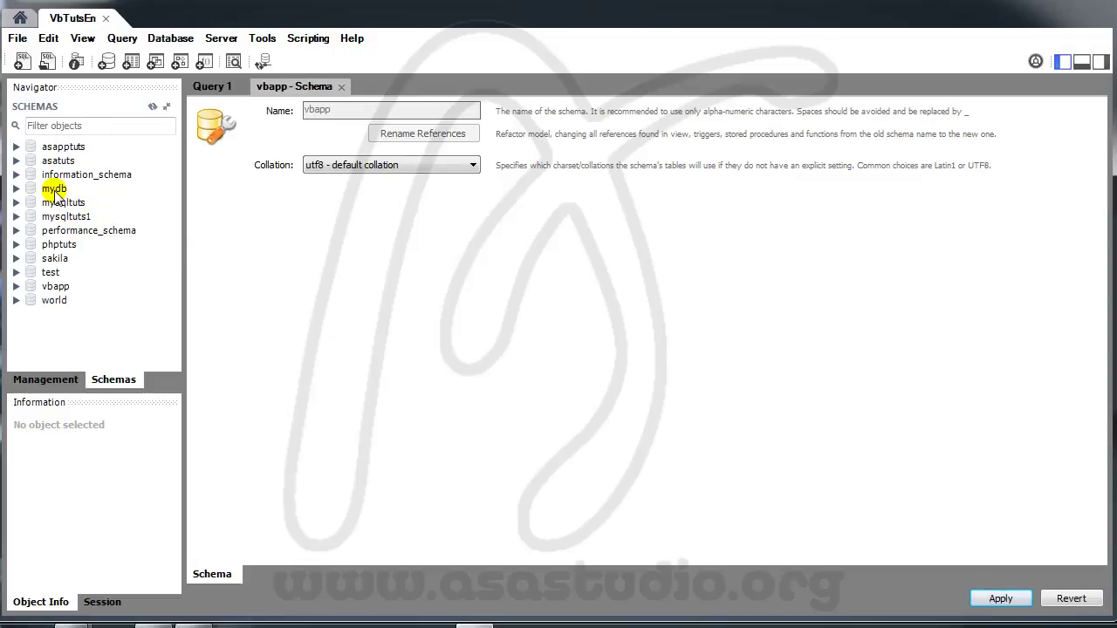
Step: Open the connection user's account in Users and Privileges and view its Schema Privileges
click(221, 39)
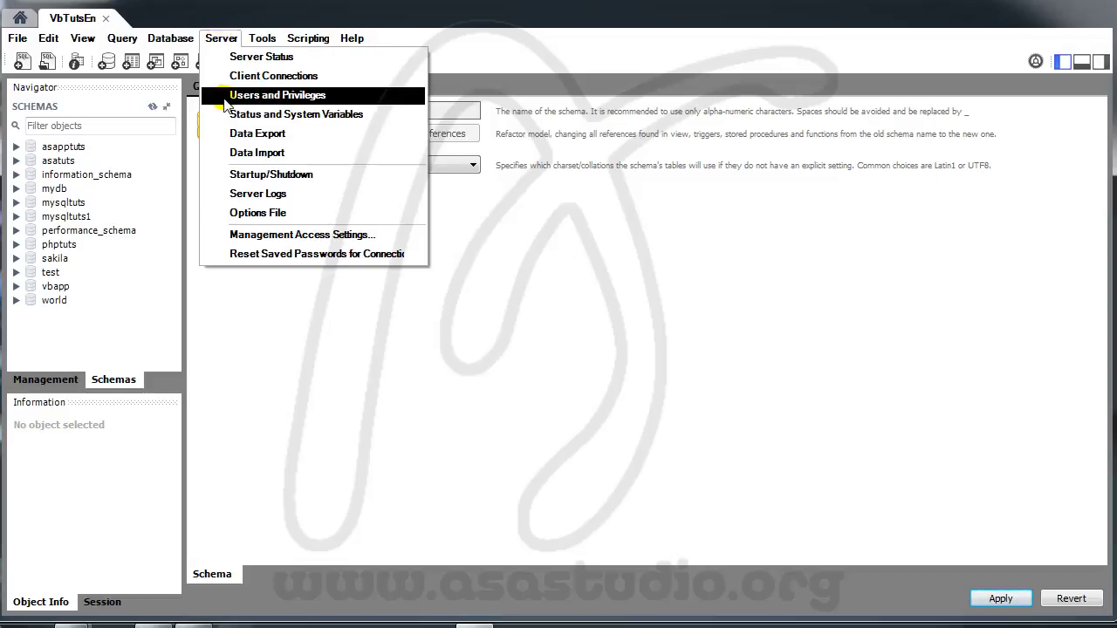
click(224, 95)
click(241, 273)
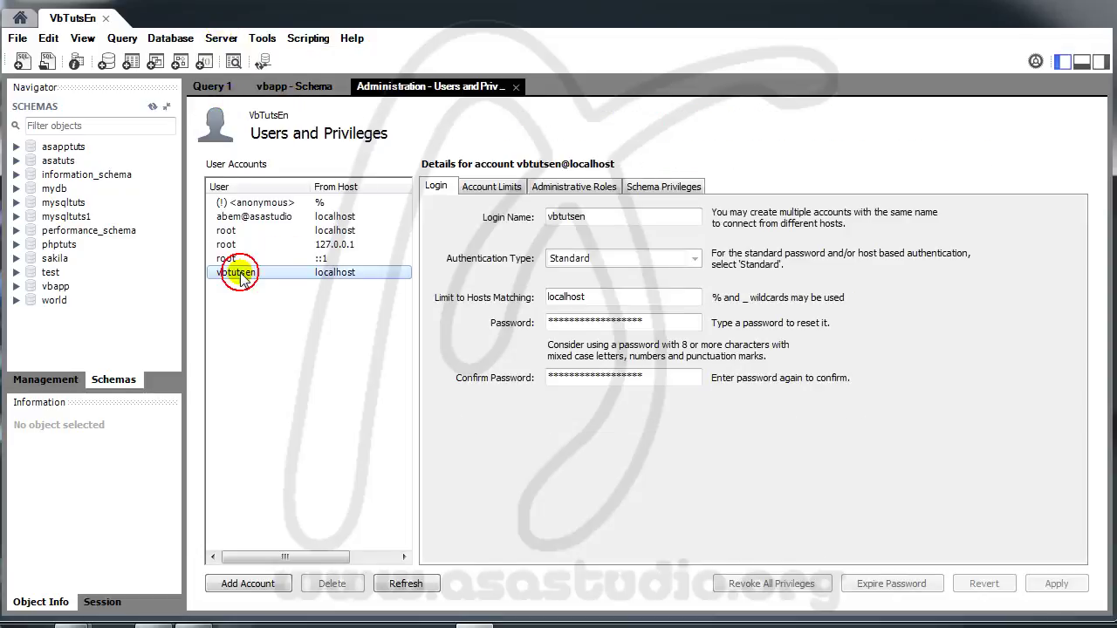
click(563, 188)
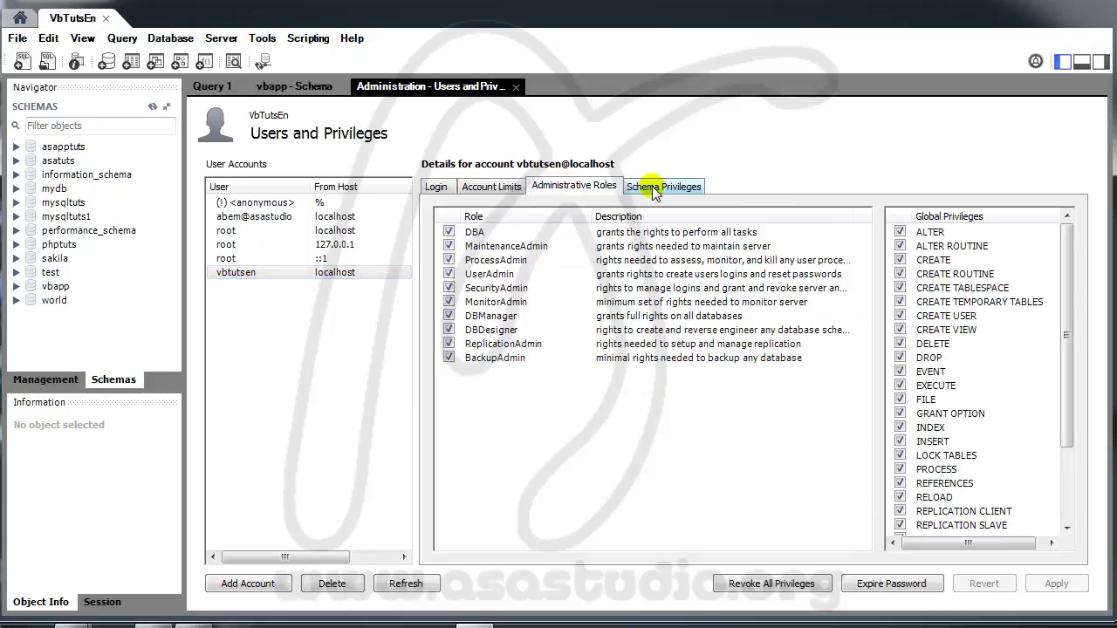
click(655, 191)
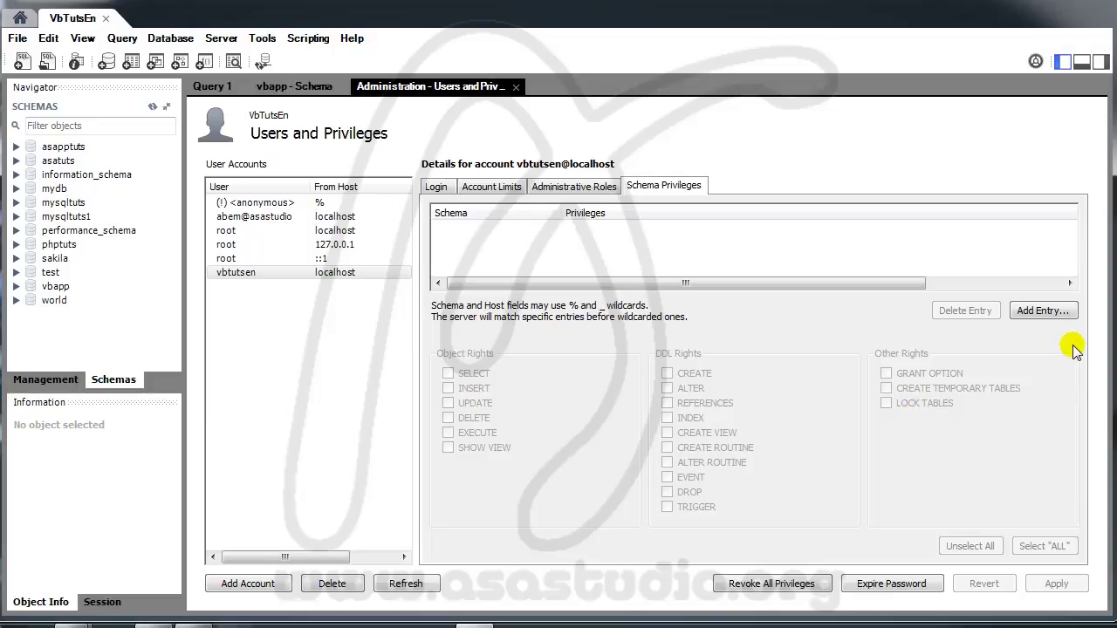
Step: Add a vbapp schema privilege entry, apply it, and dismiss the SQL Error 1141 message
click(1044, 312)
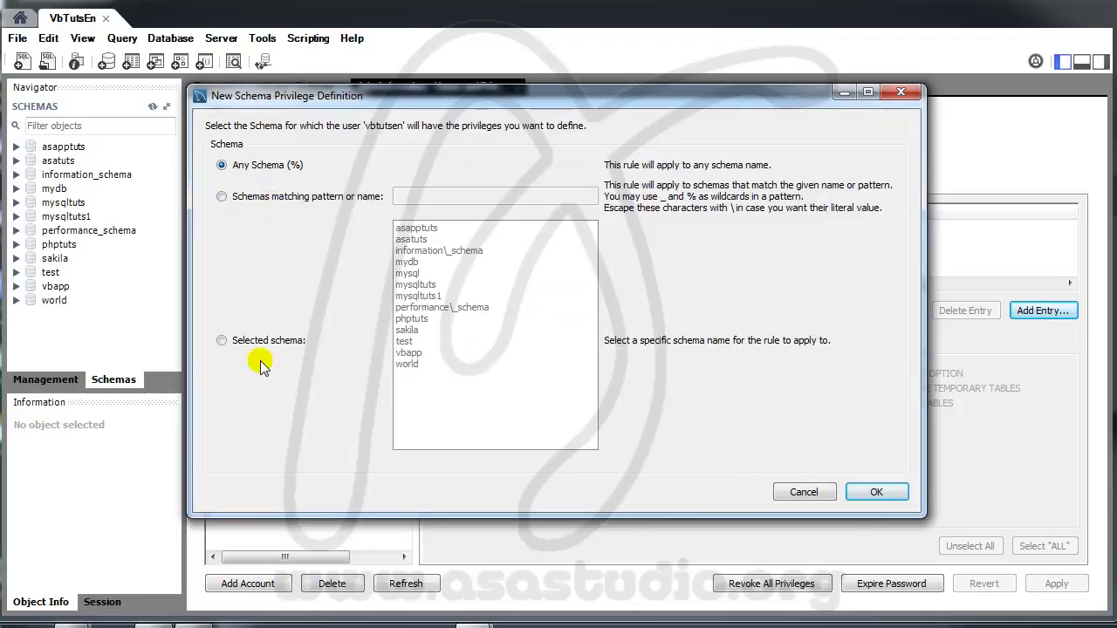
click(223, 342)
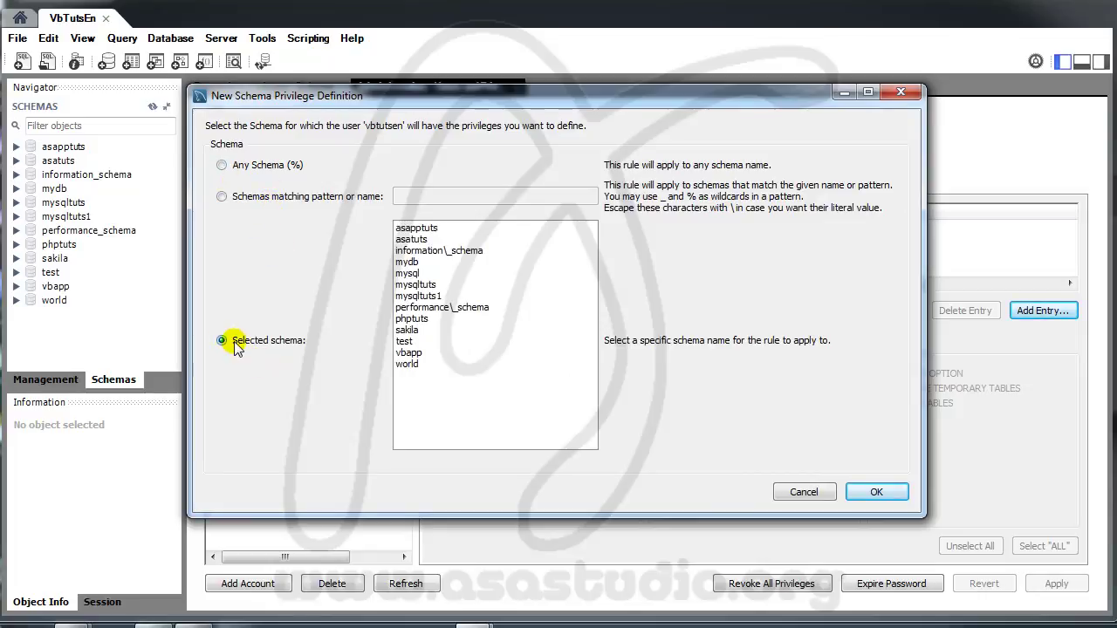
click(408, 354)
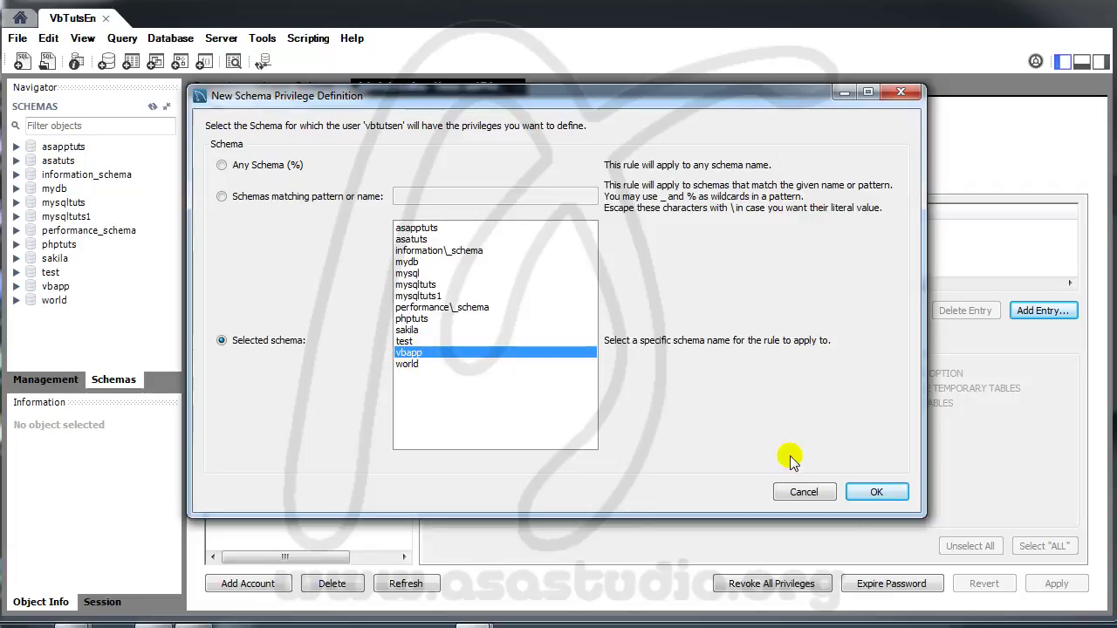
click(877, 494)
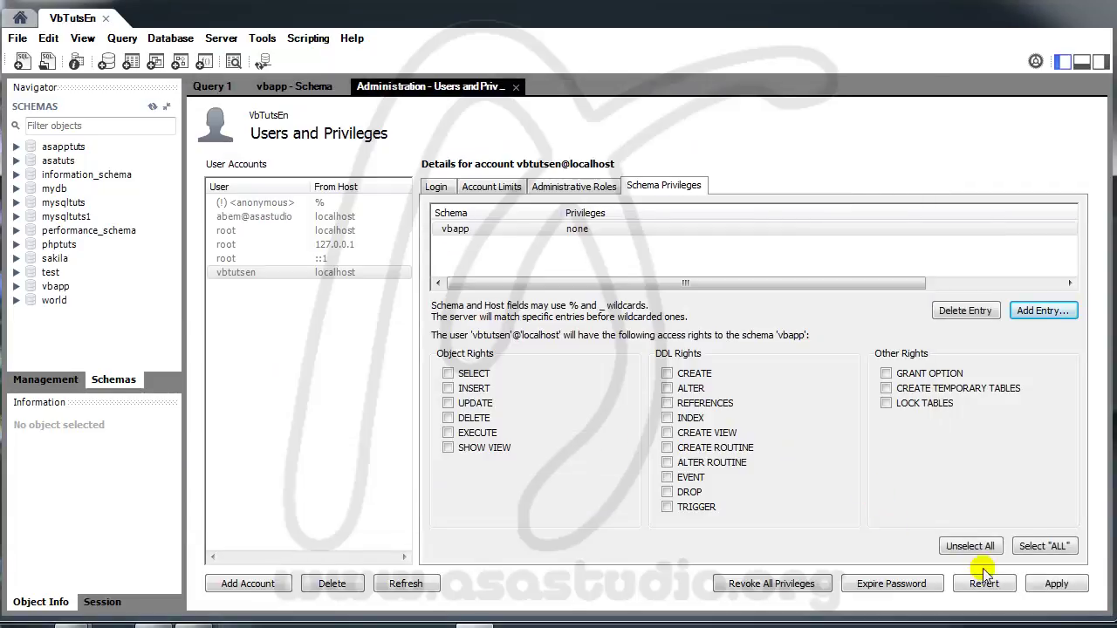
click(1050, 585)
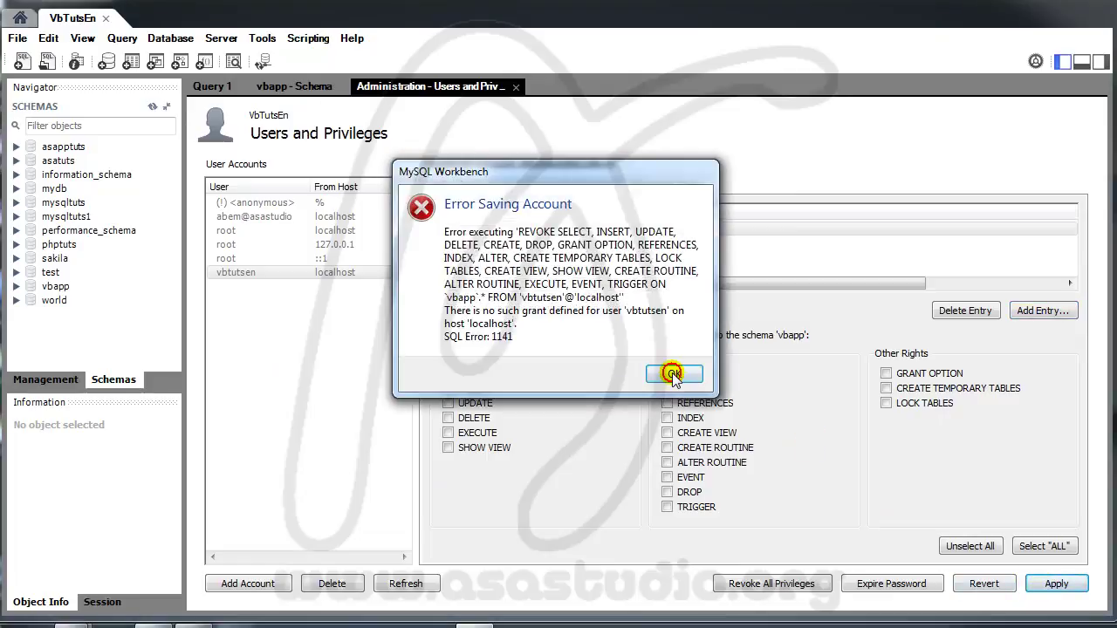
click(674, 374)
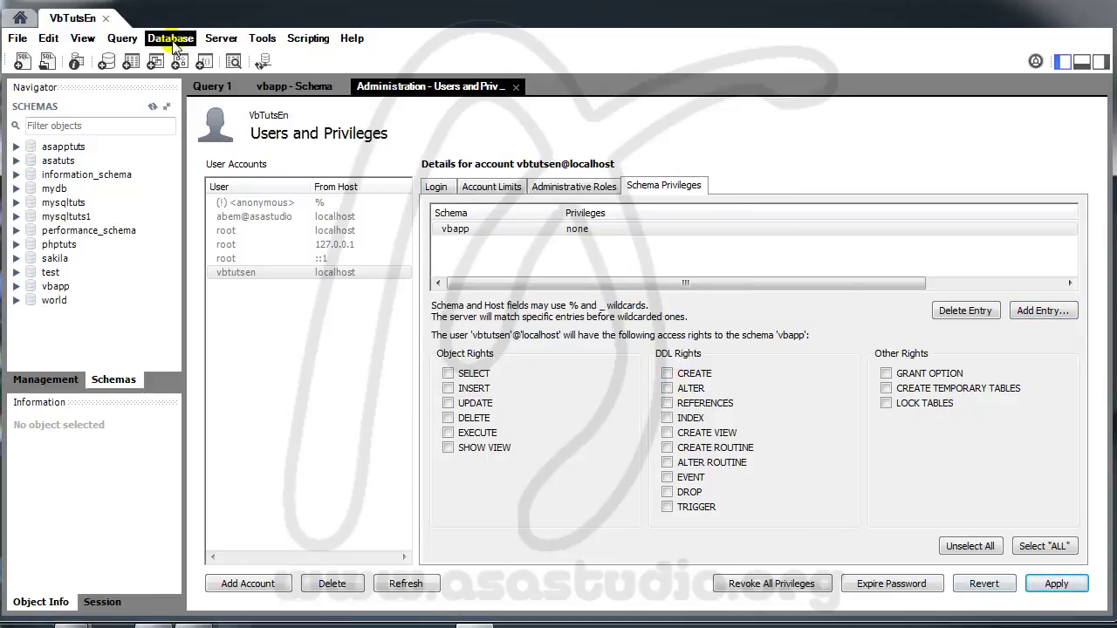
Step: Switch to Local instance wampmysqld and open the vbtutsen account's Schema Privileges
click(107, 18)
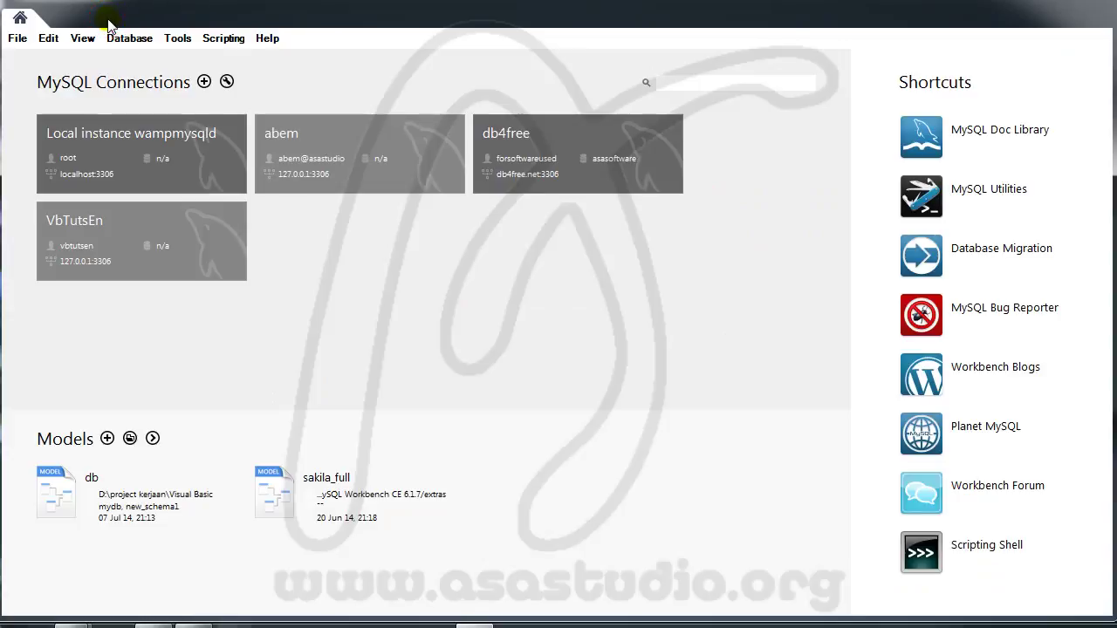
click(109, 155)
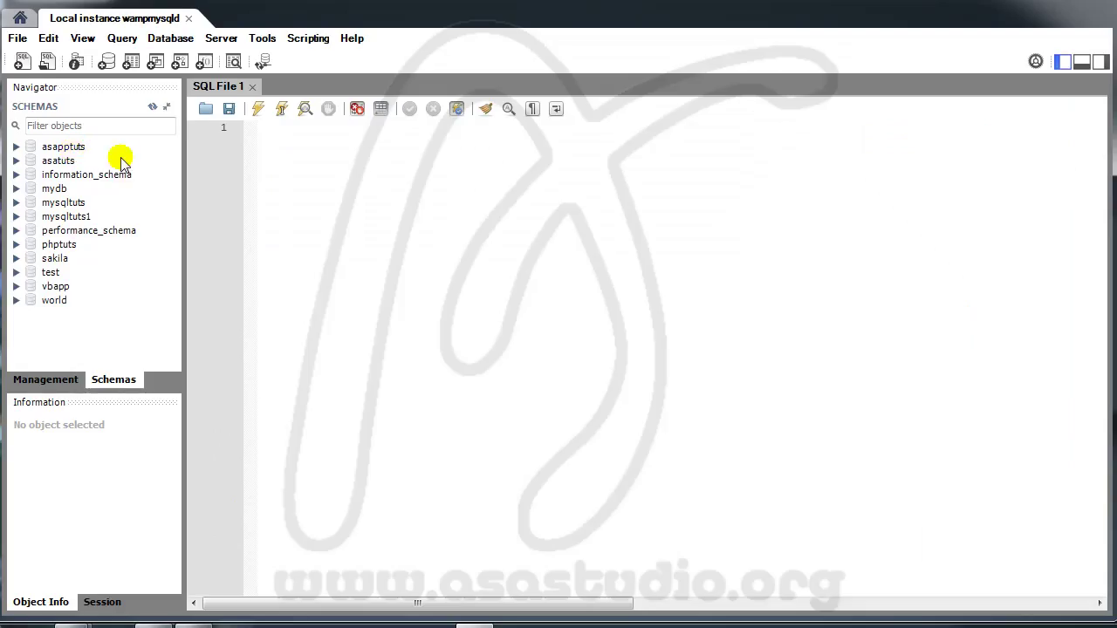
click(221, 39)
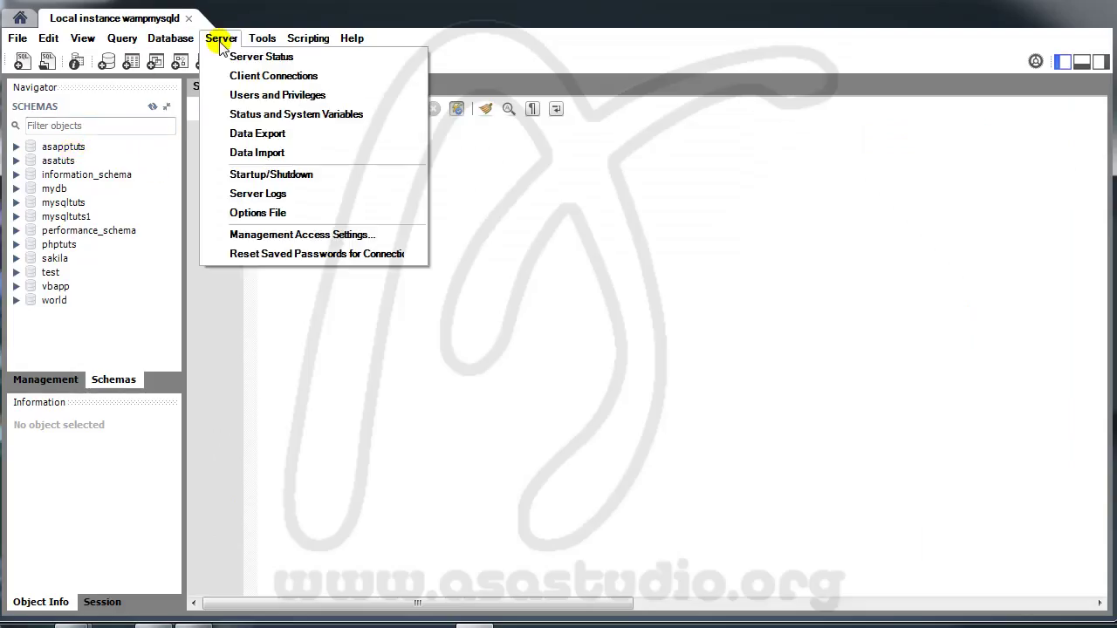
click(232, 113)
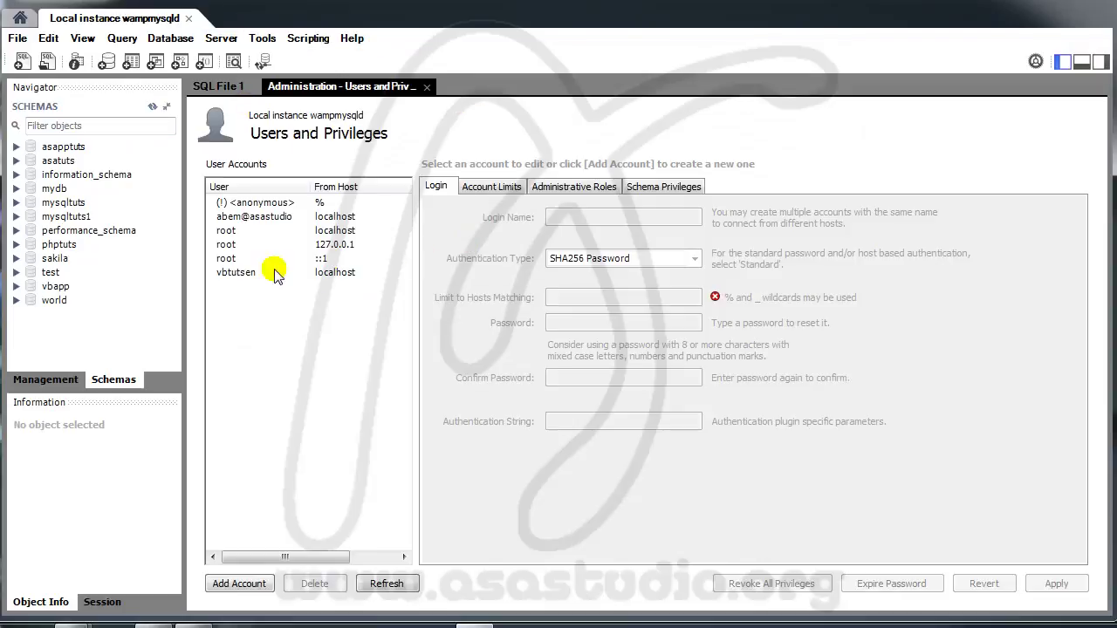
click(249, 273)
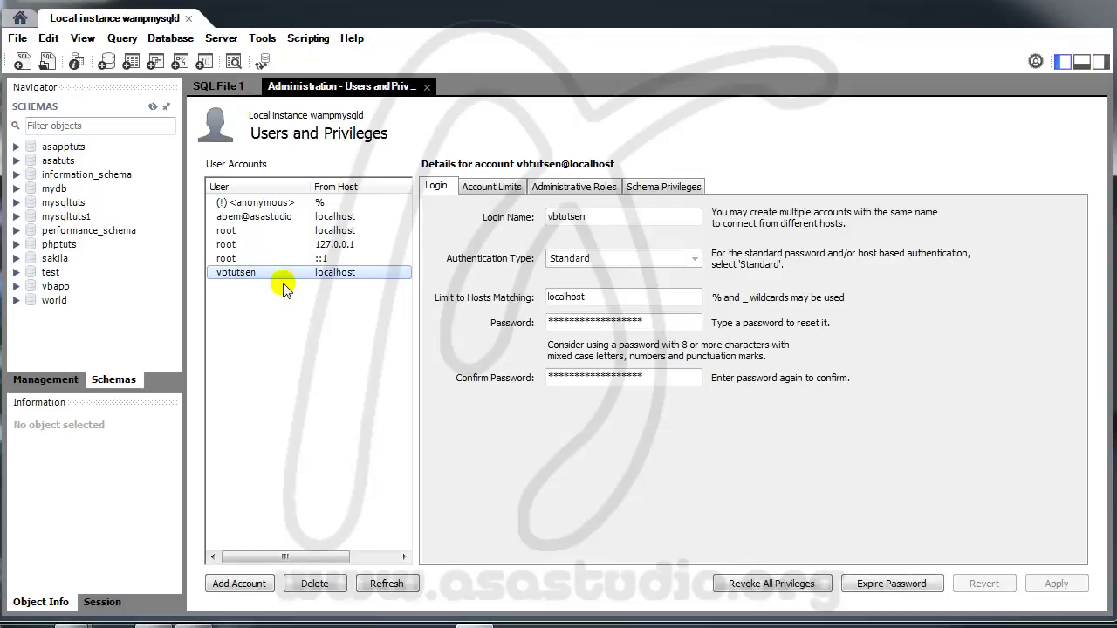
click(662, 186)
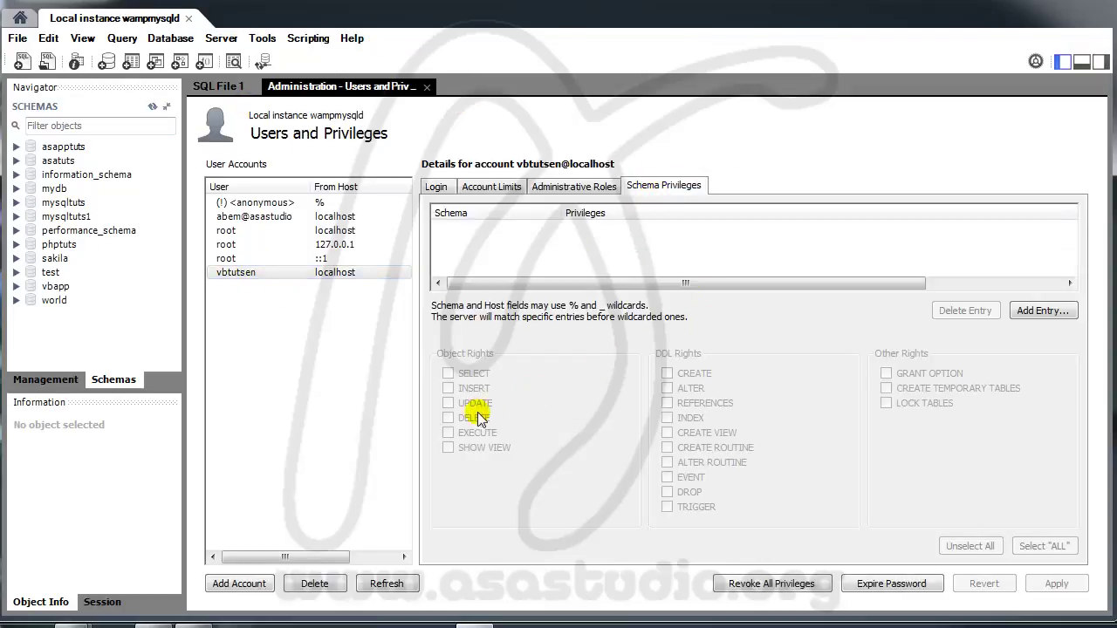
Step: Add a vbapp schema privilege entry, apply, and dismiss the save error
click(1043, 312)
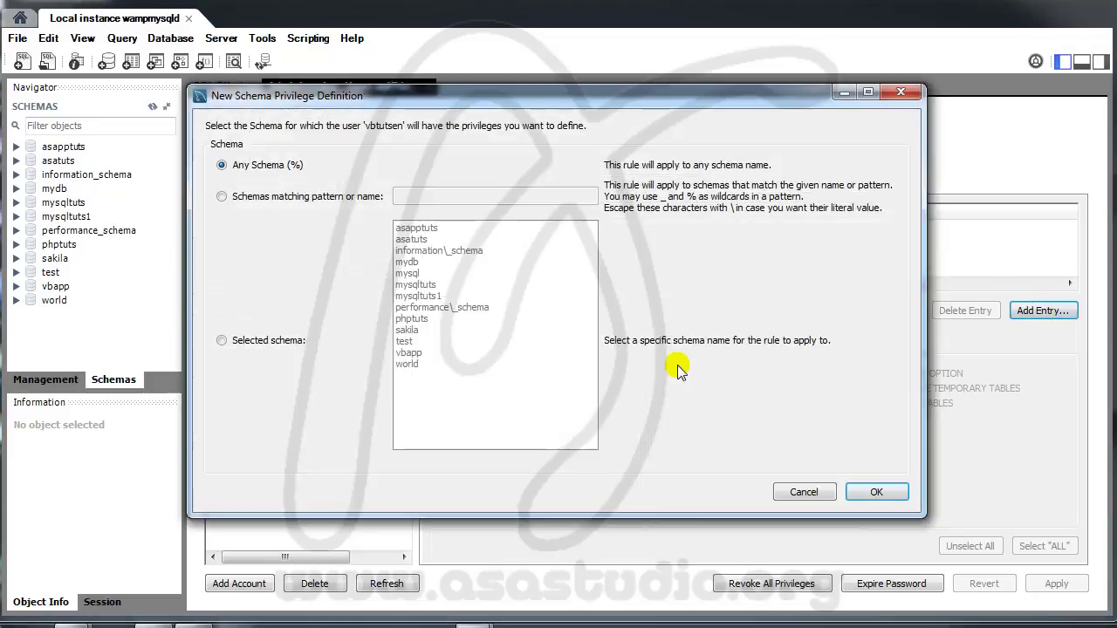
click(222, 340)
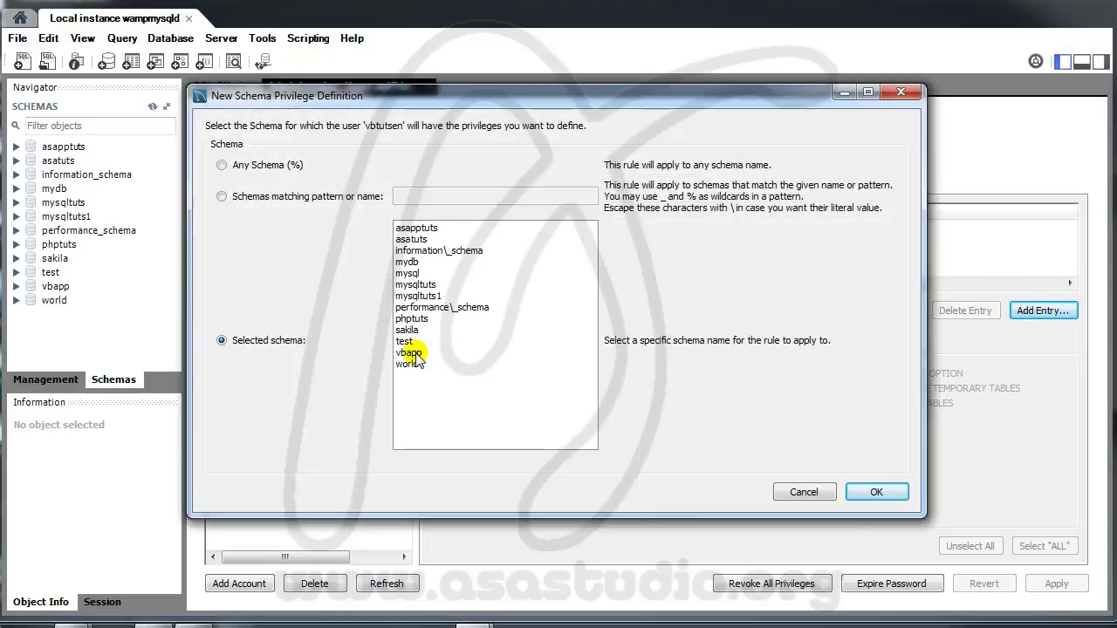
click(411, 353)
click(880, 492)
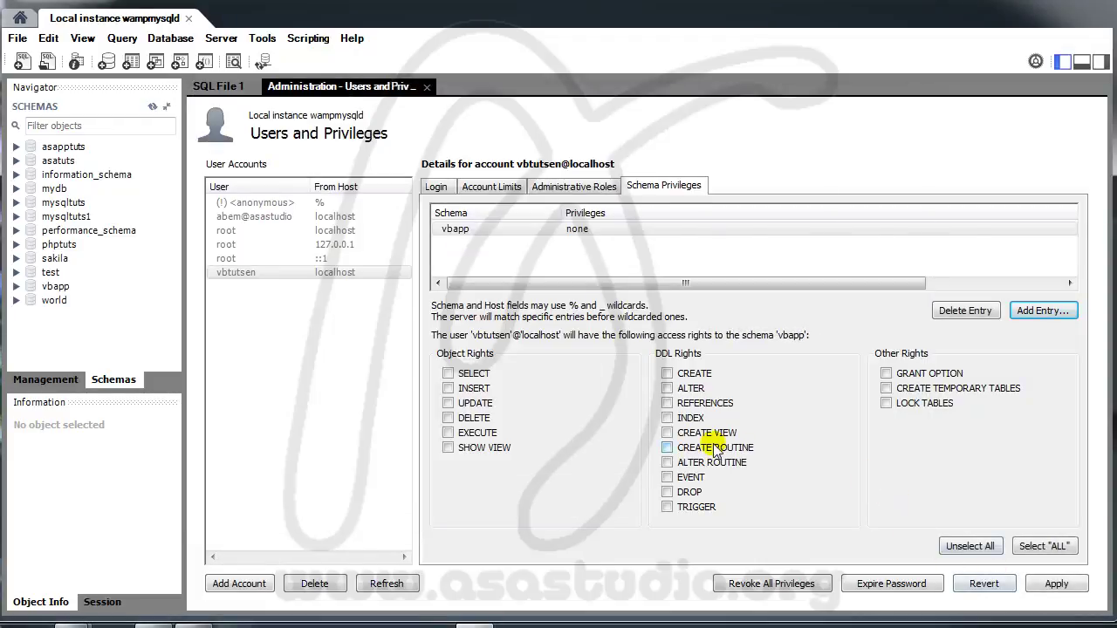
click(1056, 584)
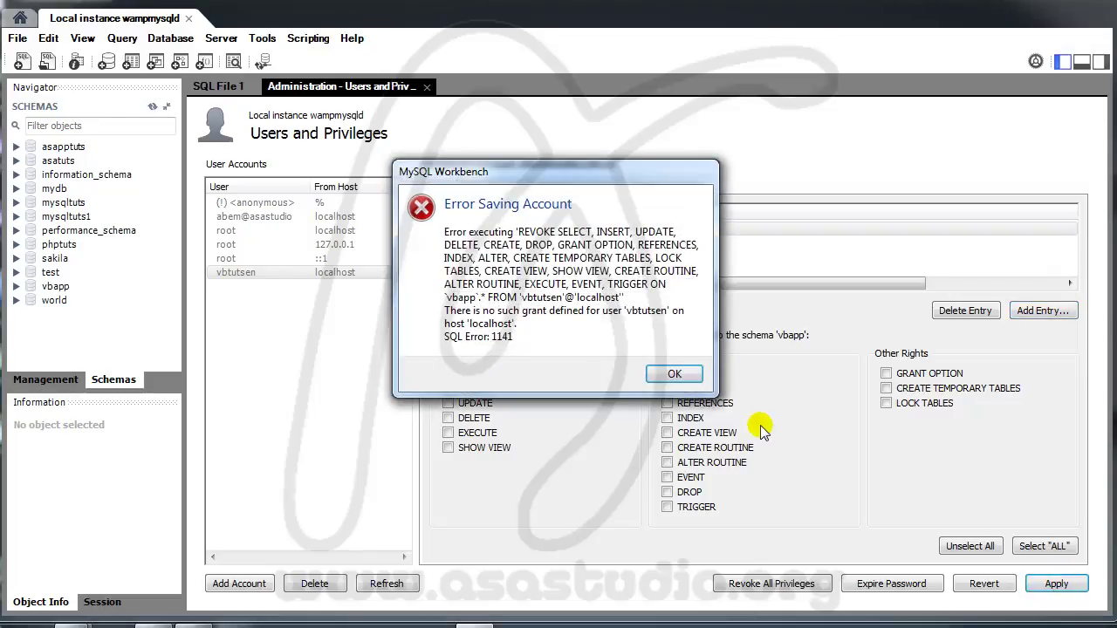
click(673, 375)
Step: Grant vbtutsen all vbapp rights except GRANT OPTION and apply
click(448, 374)
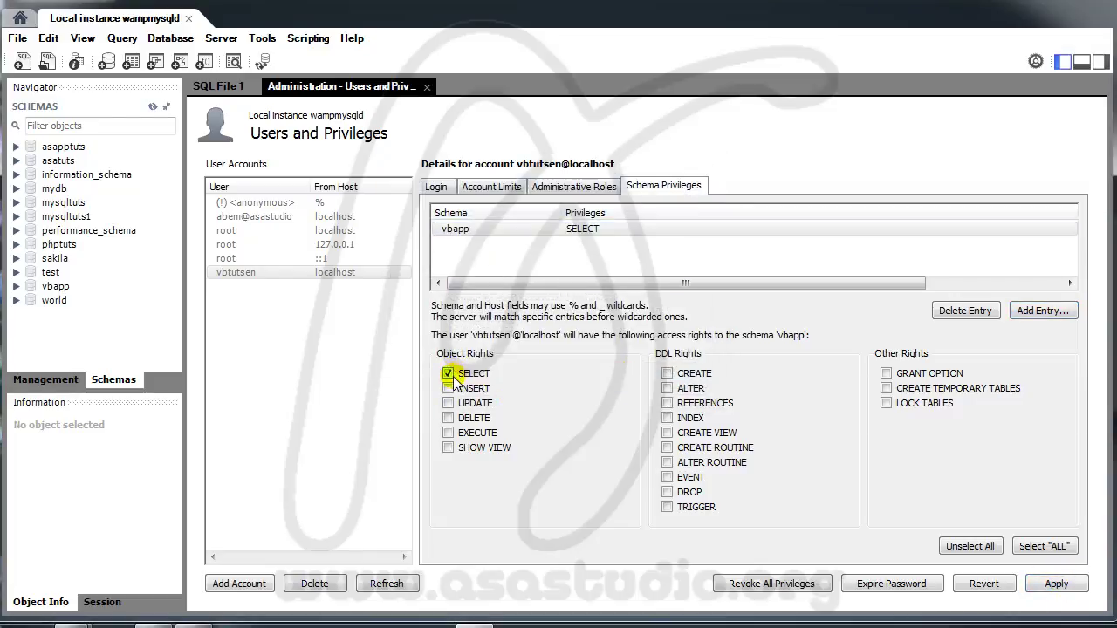
click(1044, 546)
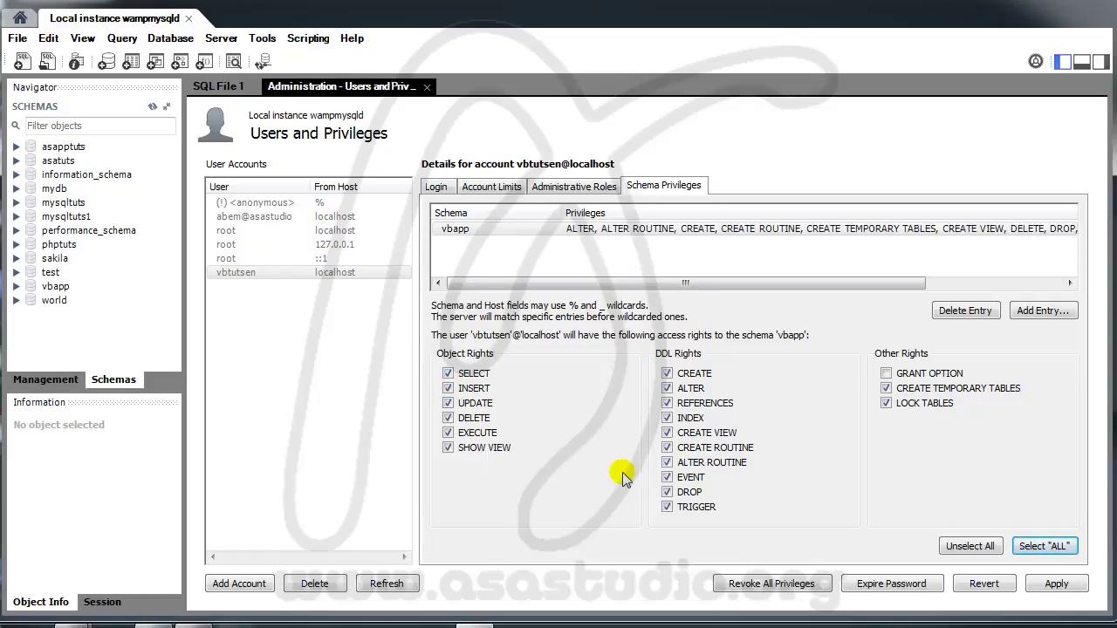
click(1053, 585)
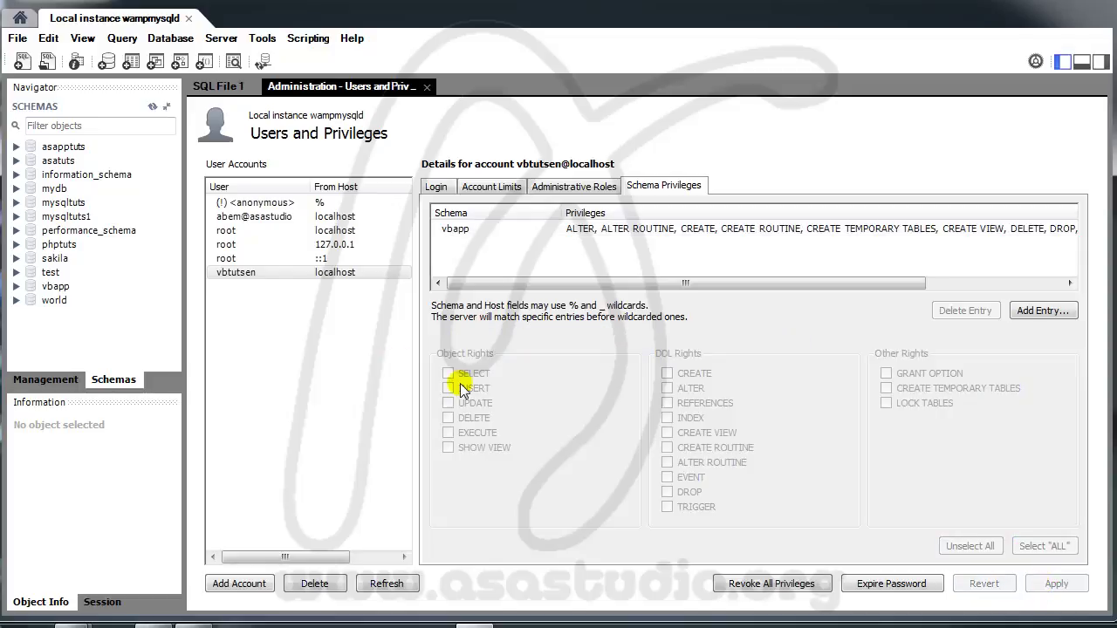
Step: Return to Local instance wampmysqld and select the vbtutsen account in Users and Privileges
click(188, 18)
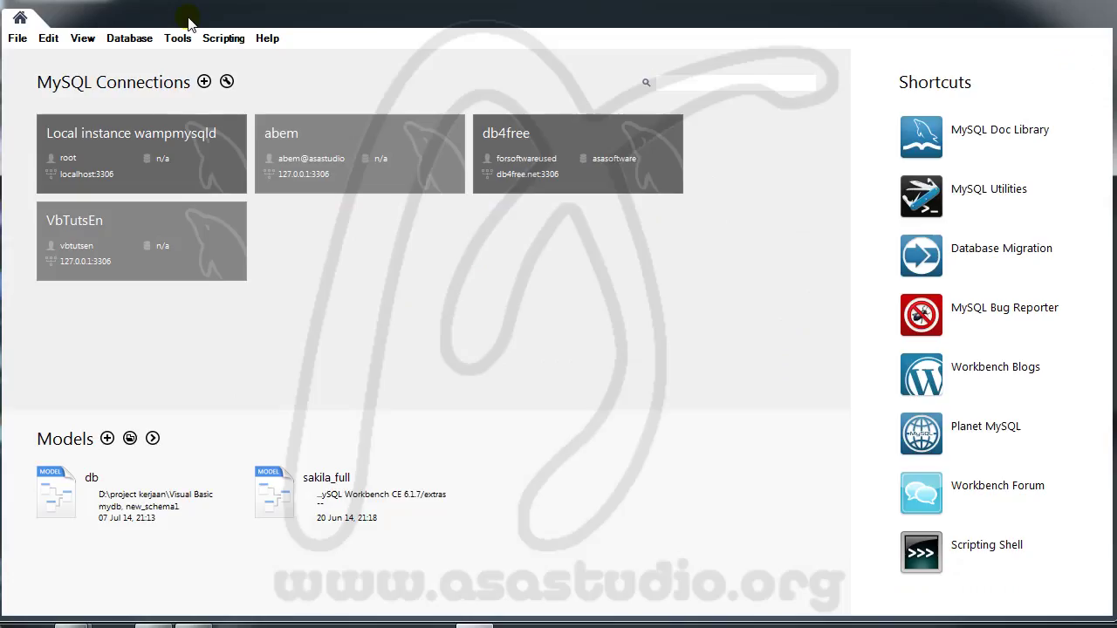
click(148, 253)
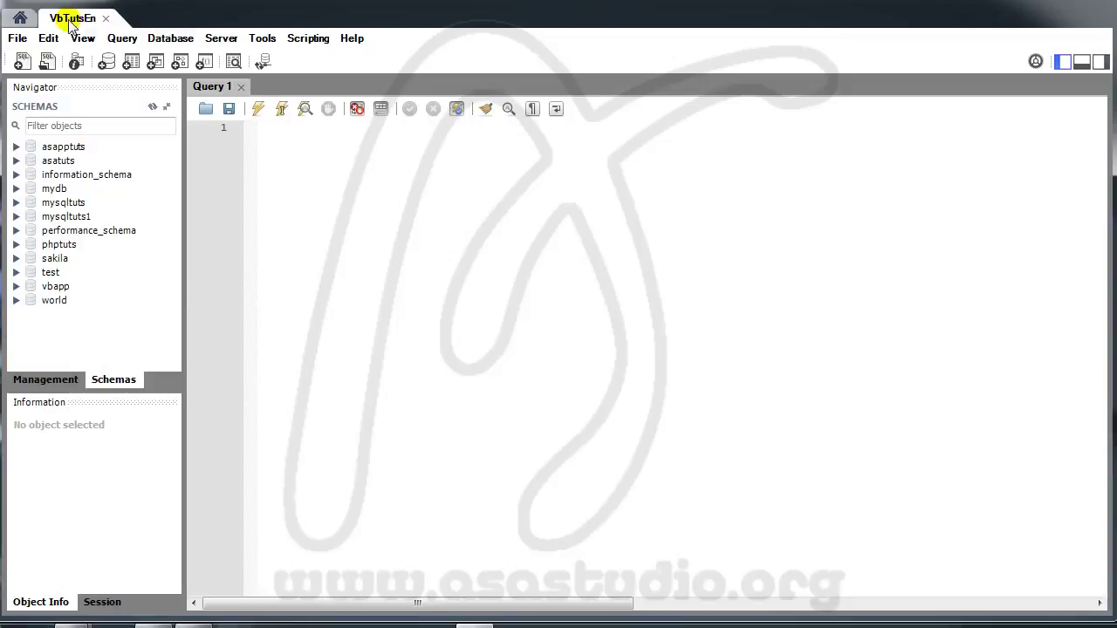
click(106, 18)
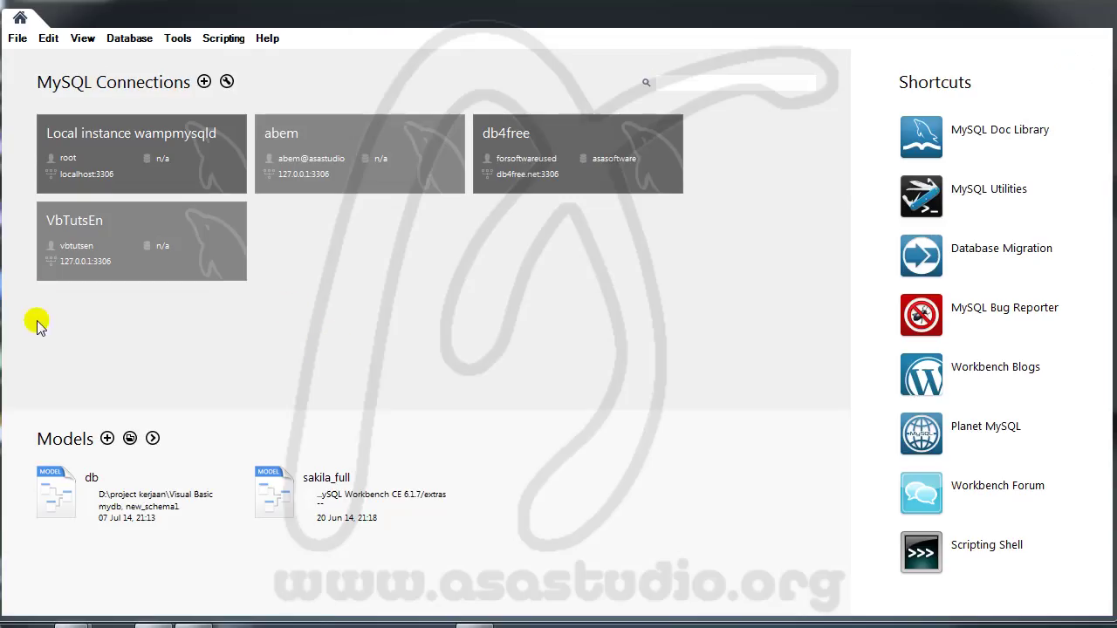
click(55, 155)
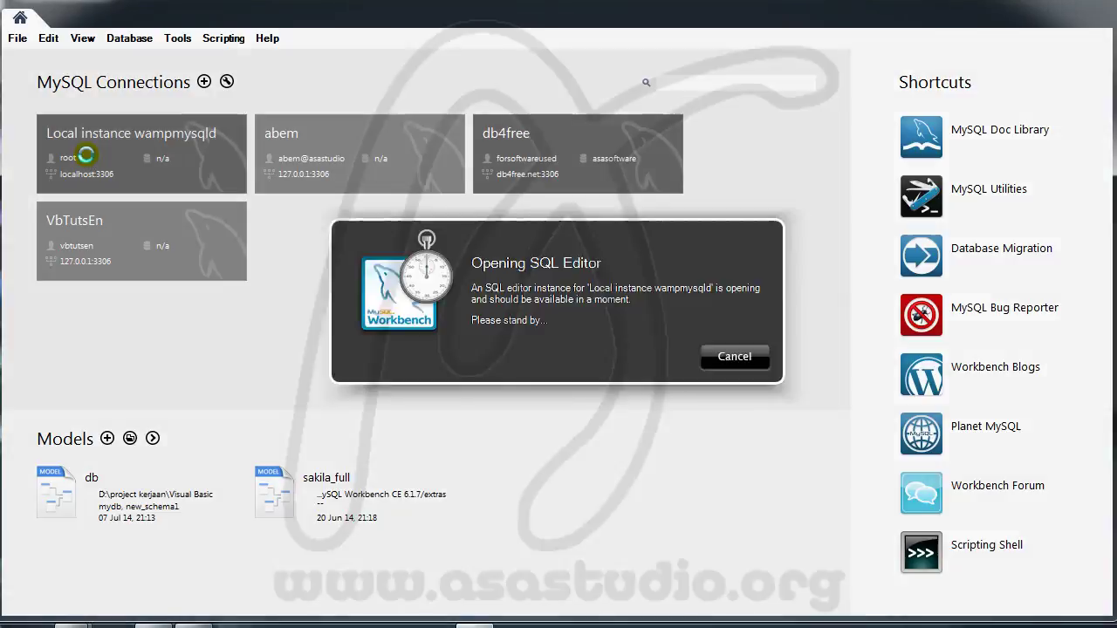
click(221, 38)
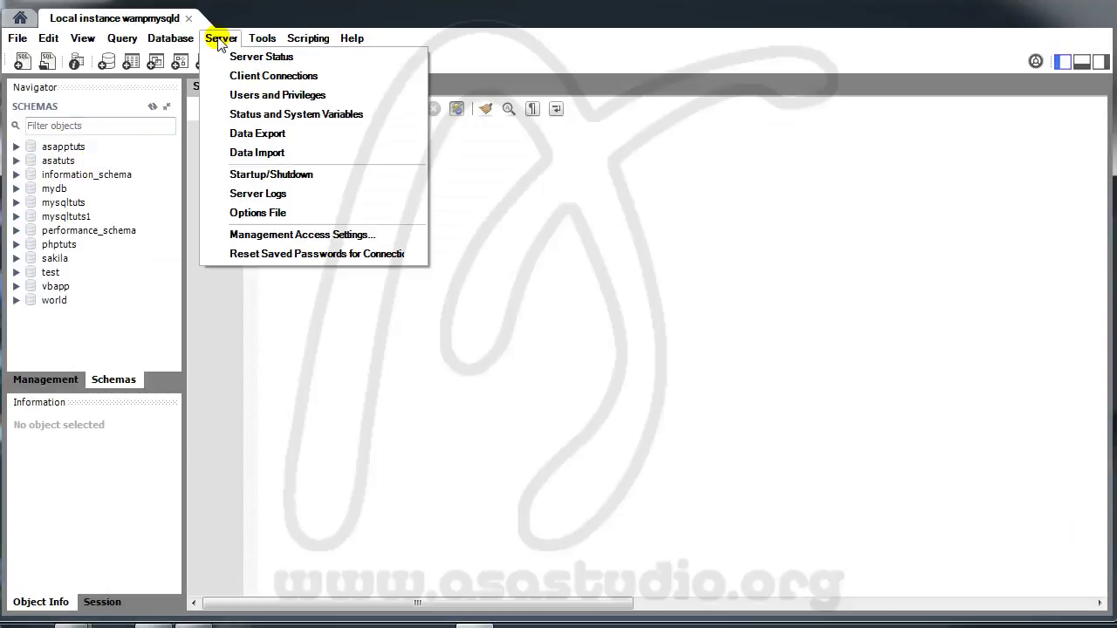
click(237, 101)
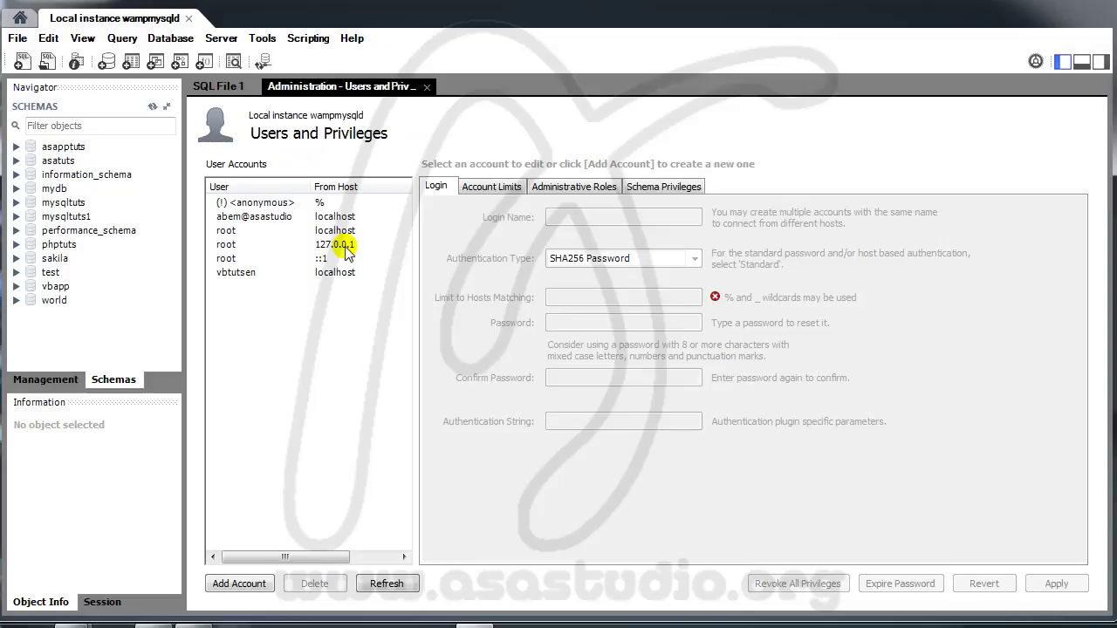
click(240, 274)
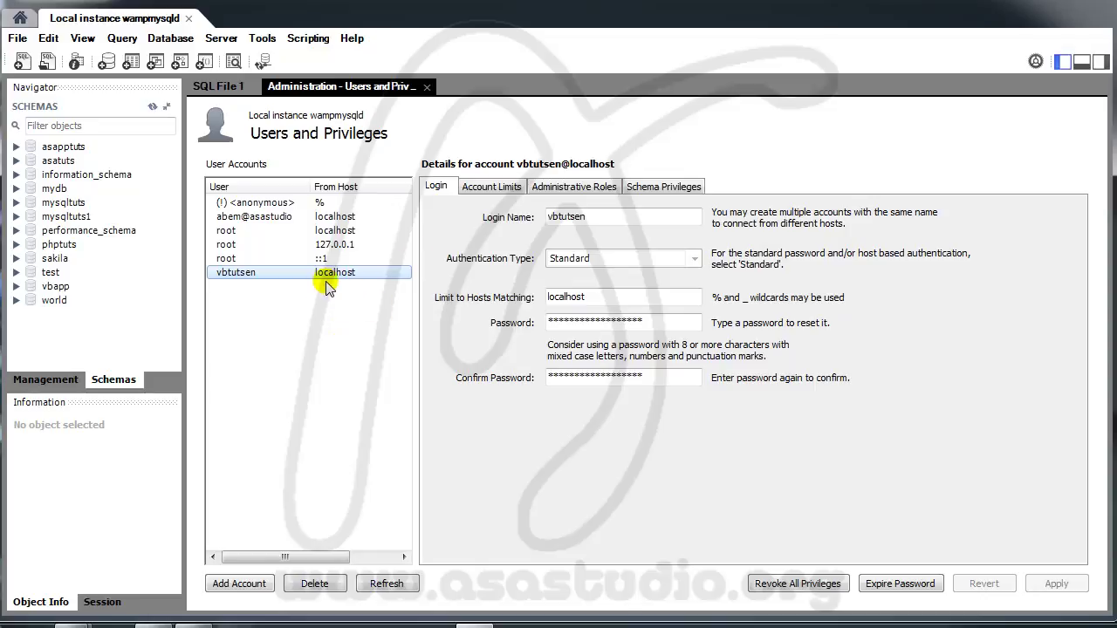
Step: Uncheck DBA to clear all administrative roles and global privileges, then apply
click(573, 188)
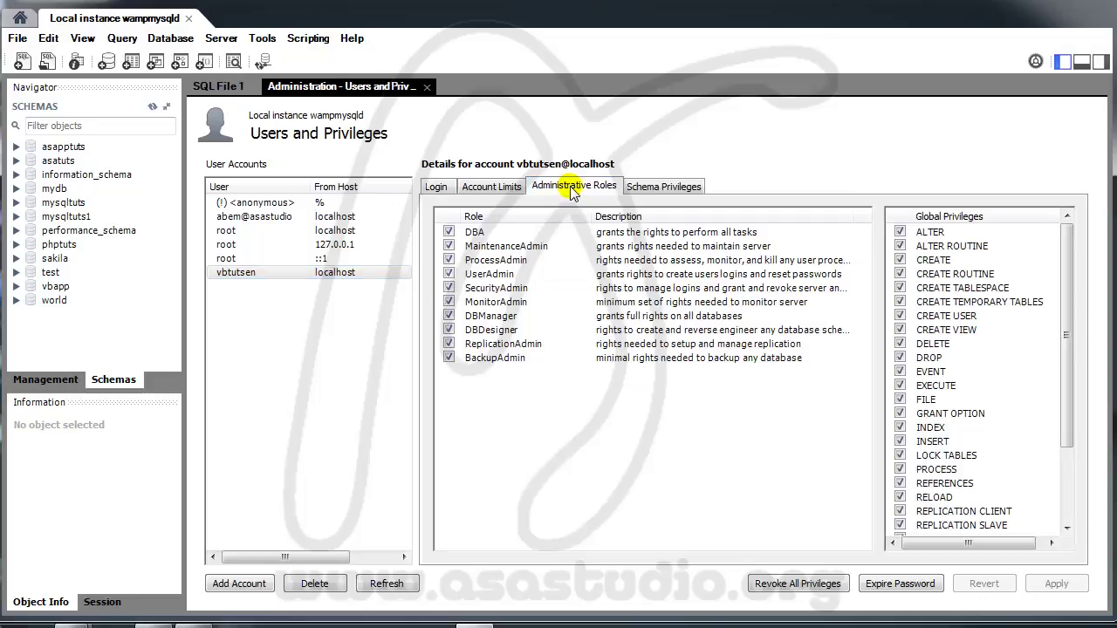
click(449, 232)
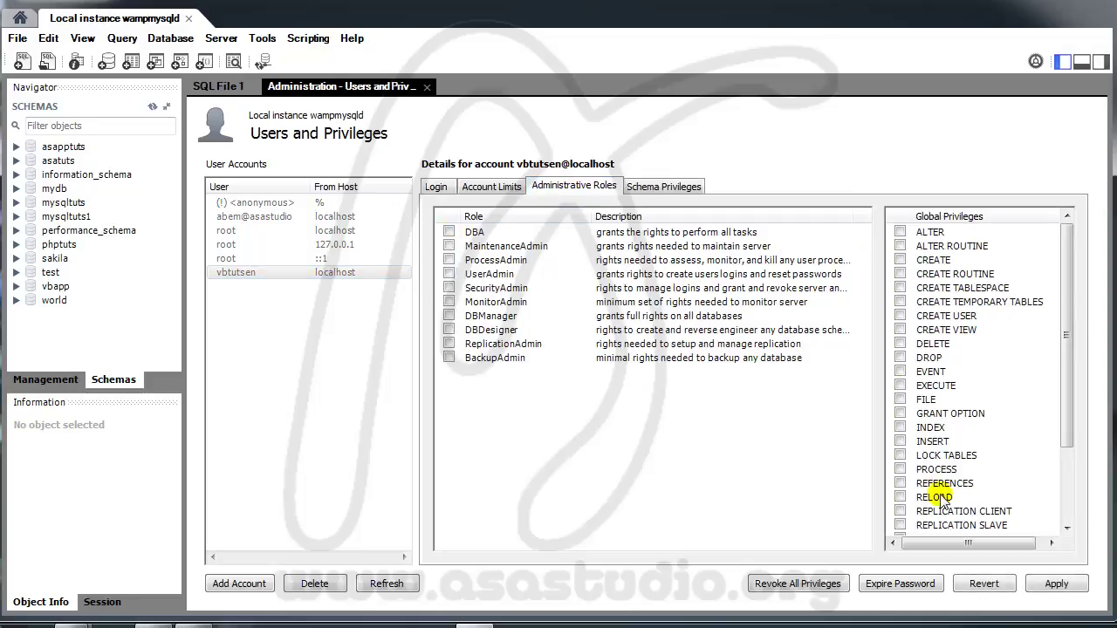
click(1054, 584)
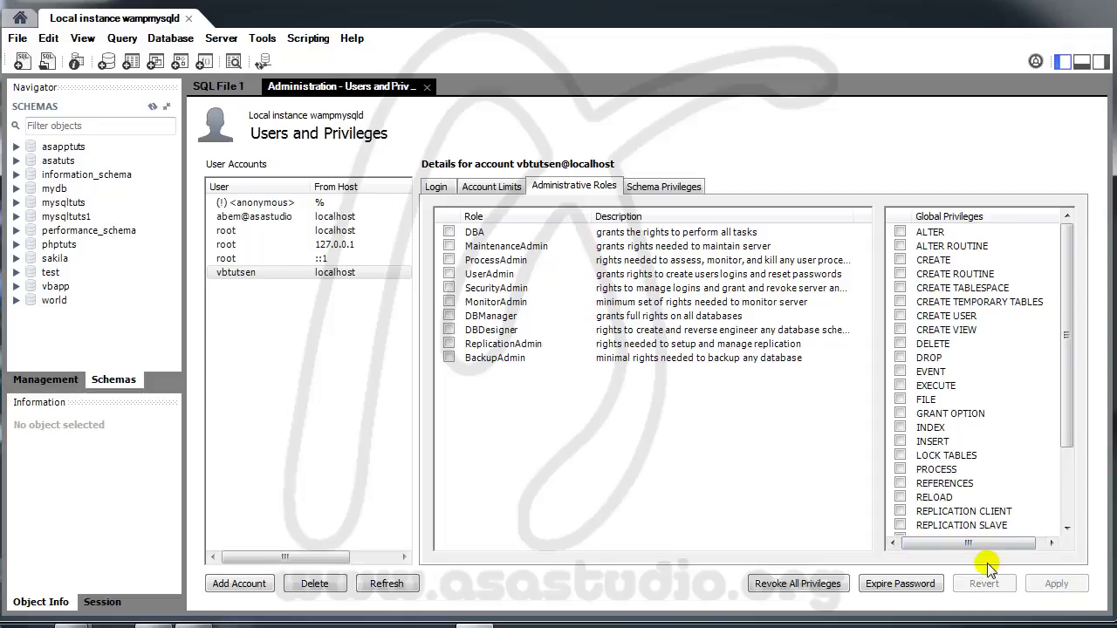
click(188, 18)
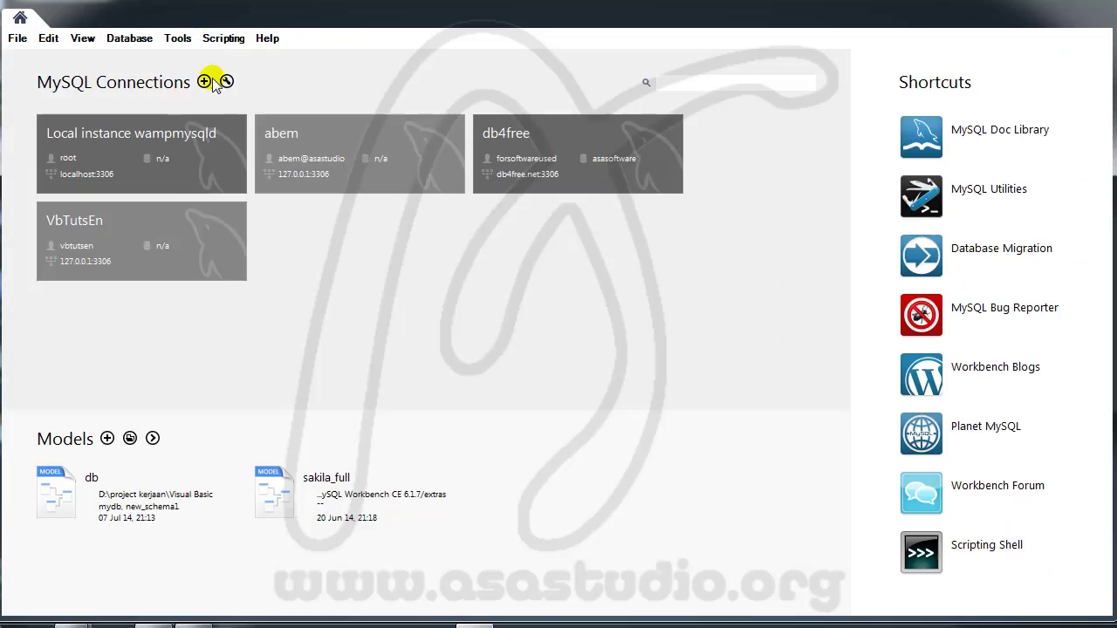
Step: Open VbTutsEn, expand vbapp, and confirm Users and Privileges is refused for insufficient privileges
click(98, 244)
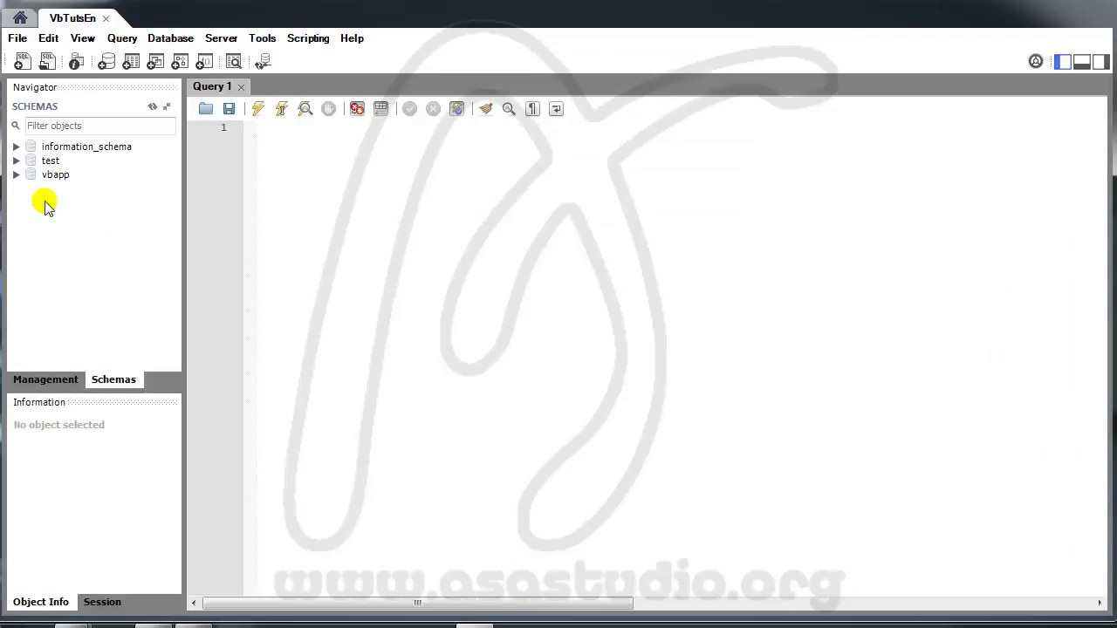
click(17, 174)
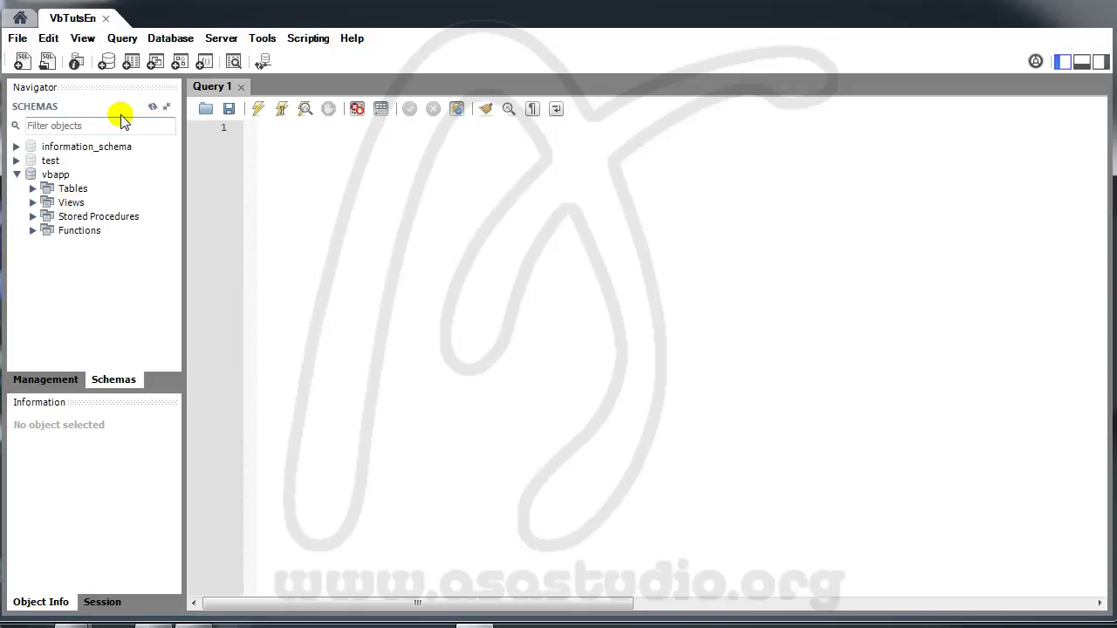
click(216, 39)
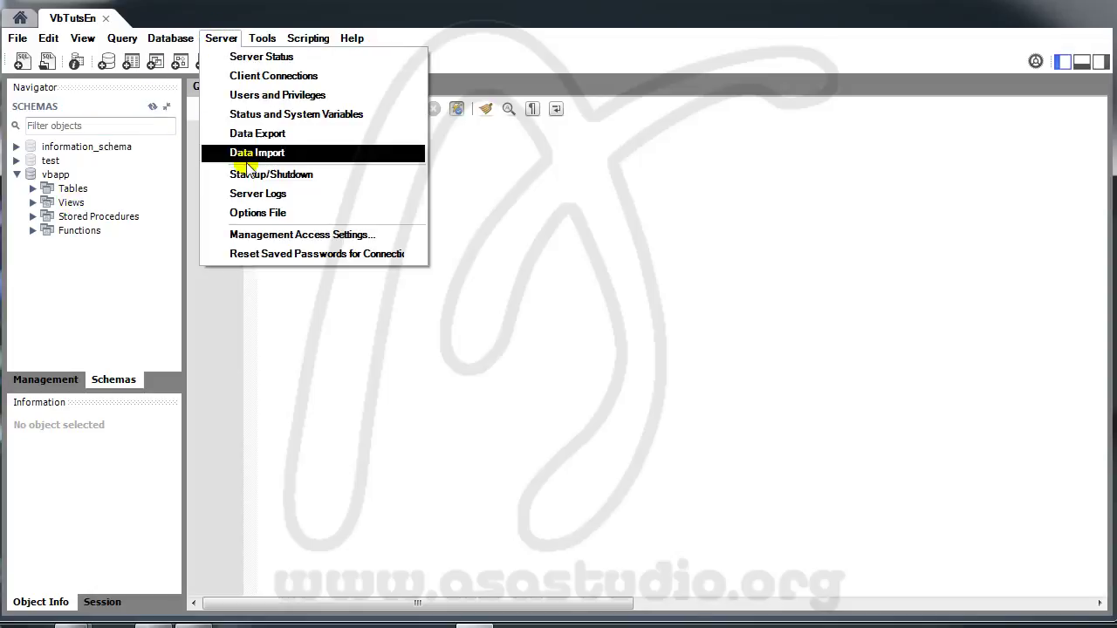
click(255, 98)
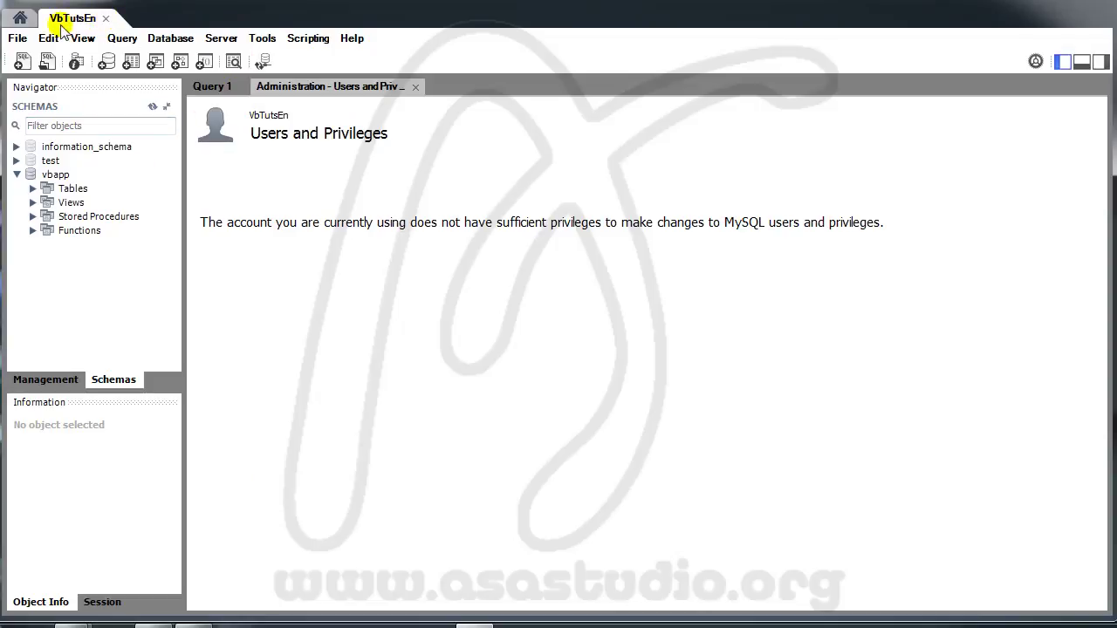
click(20, 17)
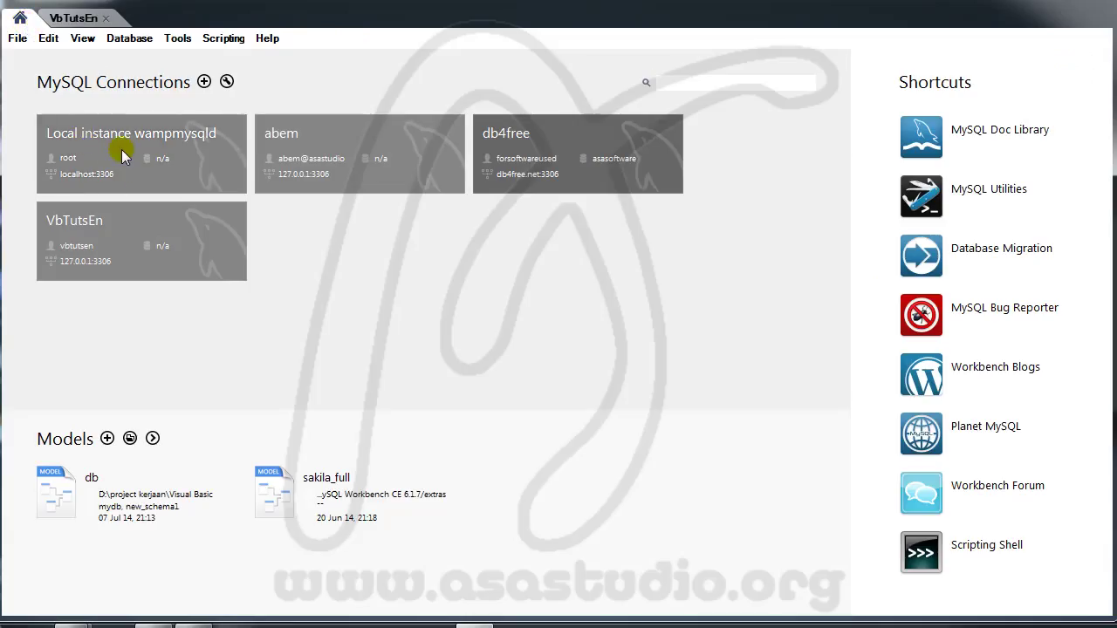
Step: On Local instance wampmysqld, inspect vbtutsen's single vbapp schema privilege entry
click(50, 149)
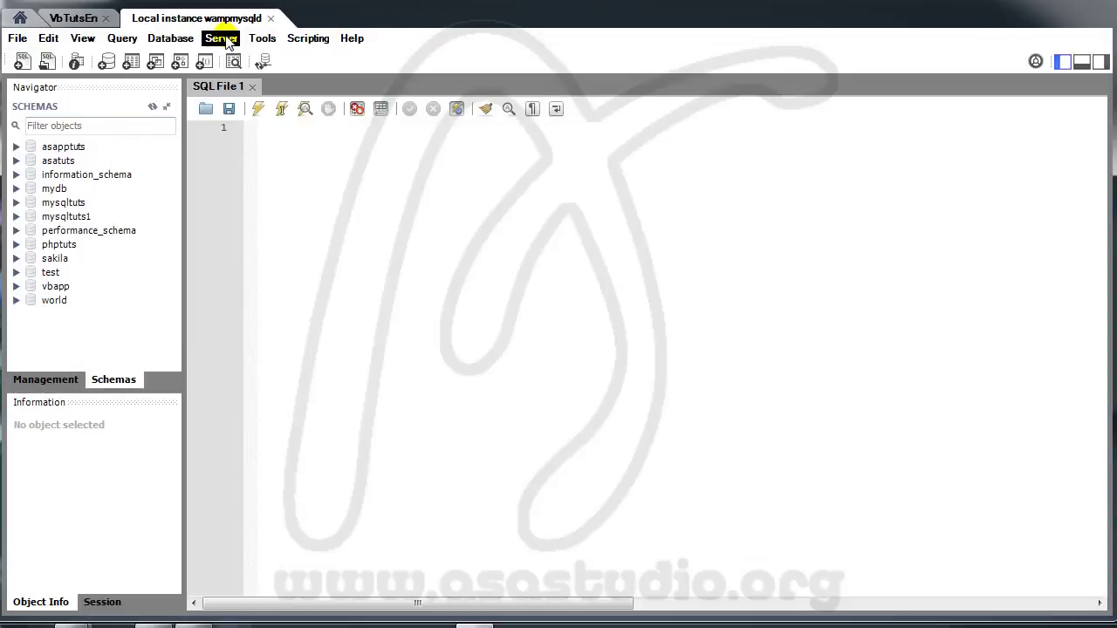
click(220, 39)
click(237, 96)
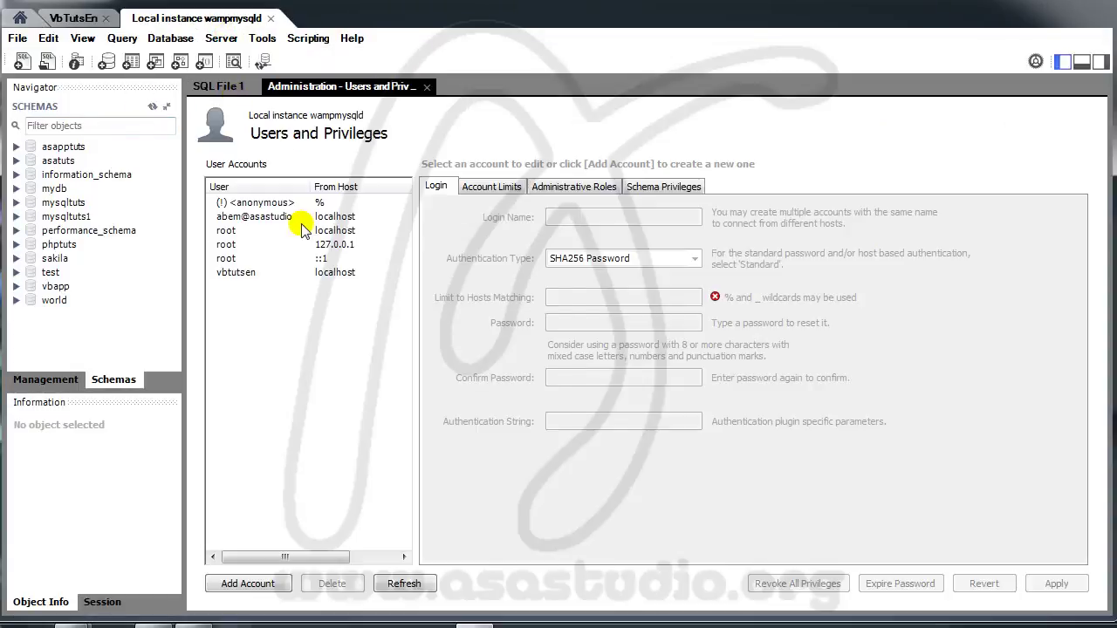
click(252, 272)
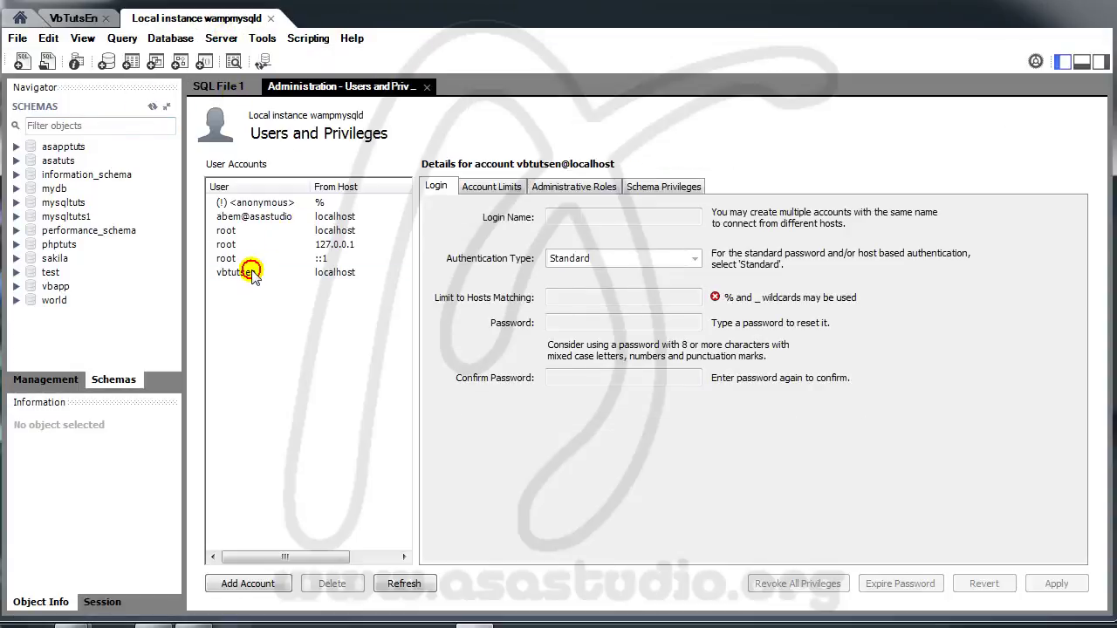
click(659, 189)
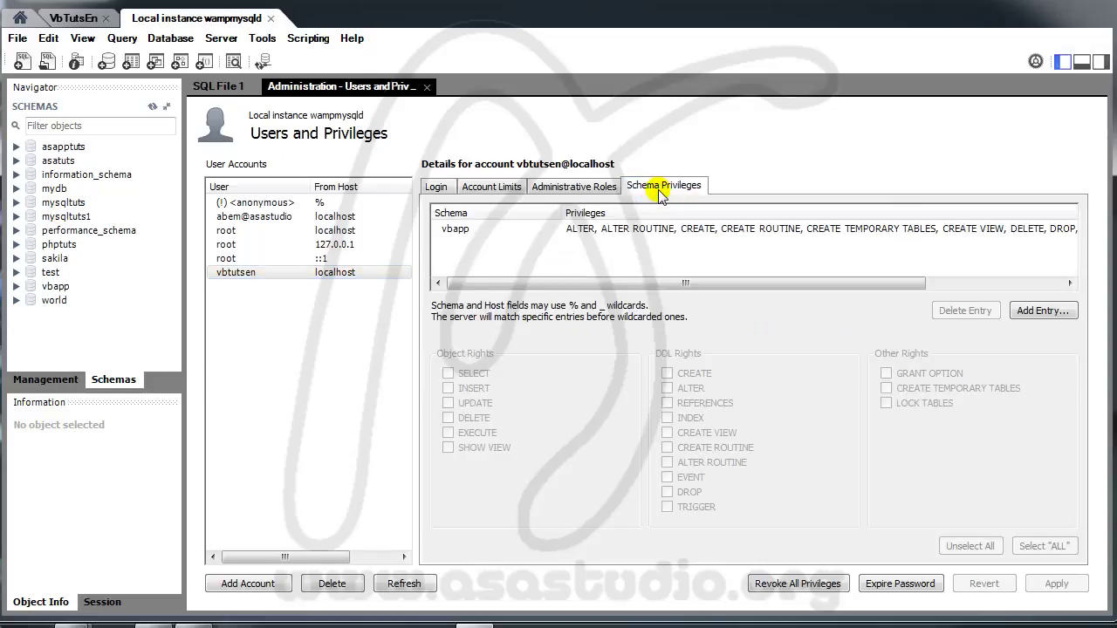
click(462, 230)
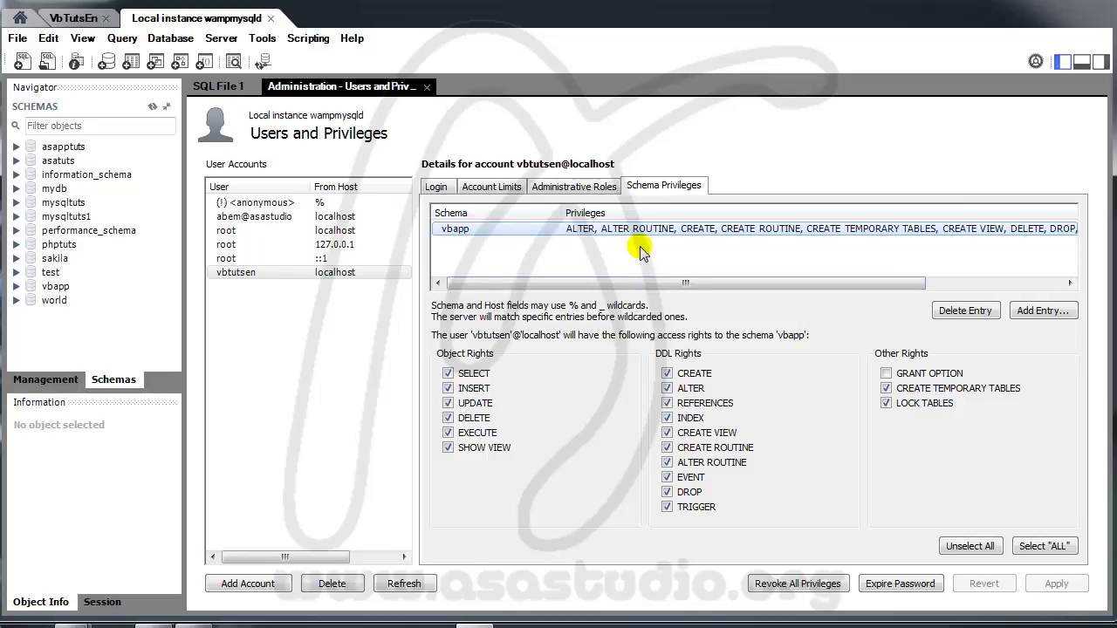
Step: Start a new Selected schema entry, cancel it, and close the Local instance wampmysqld tab
click(1040, 313)
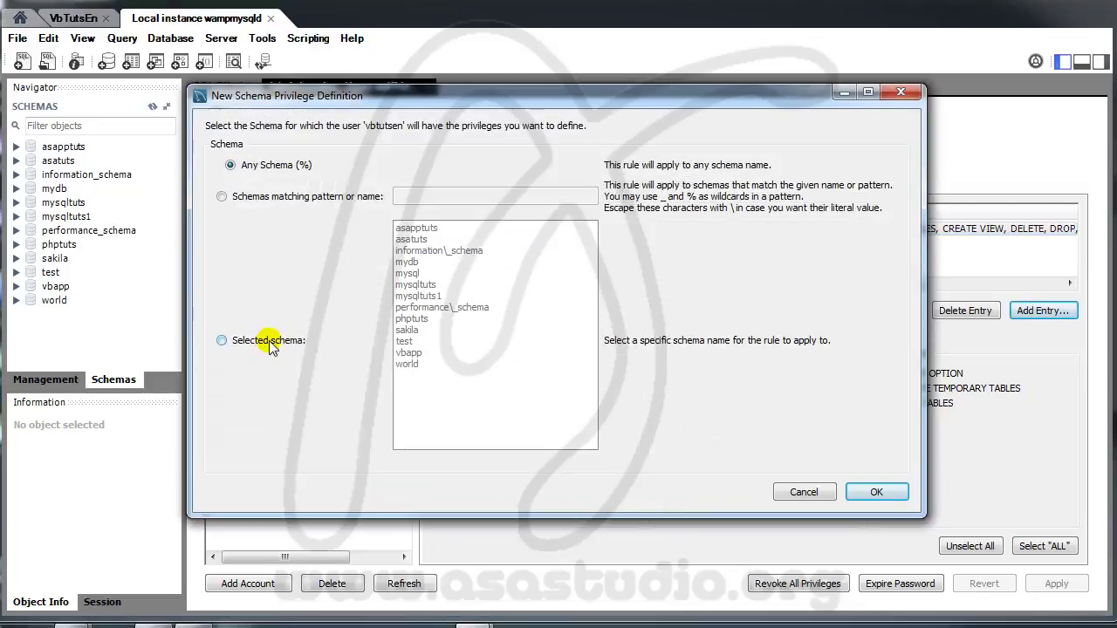
click(271, 342)
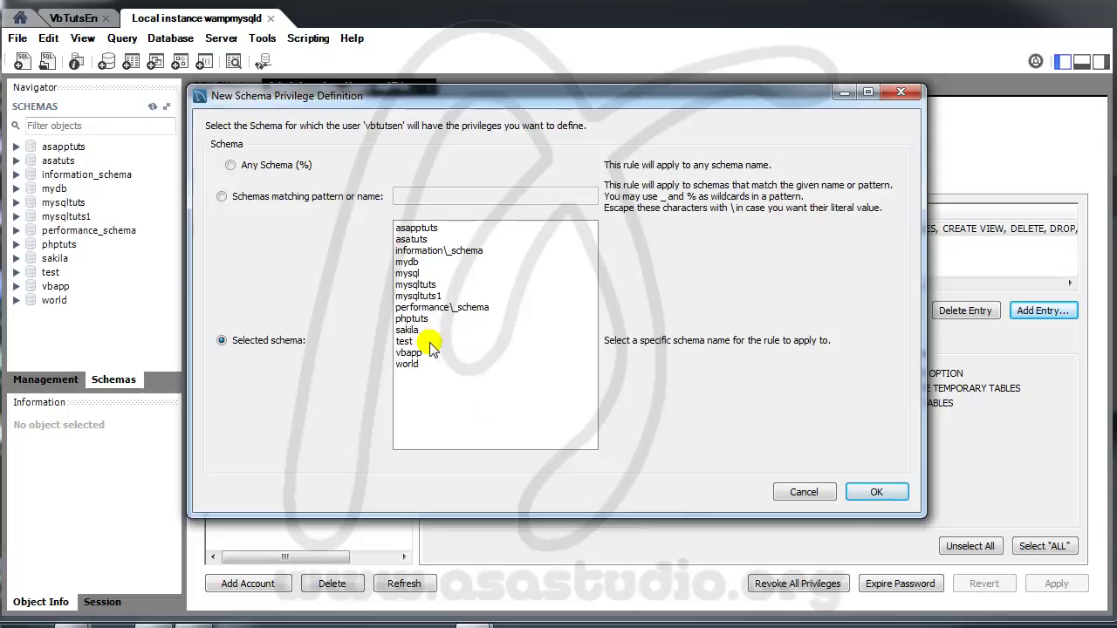
click(804, 493)
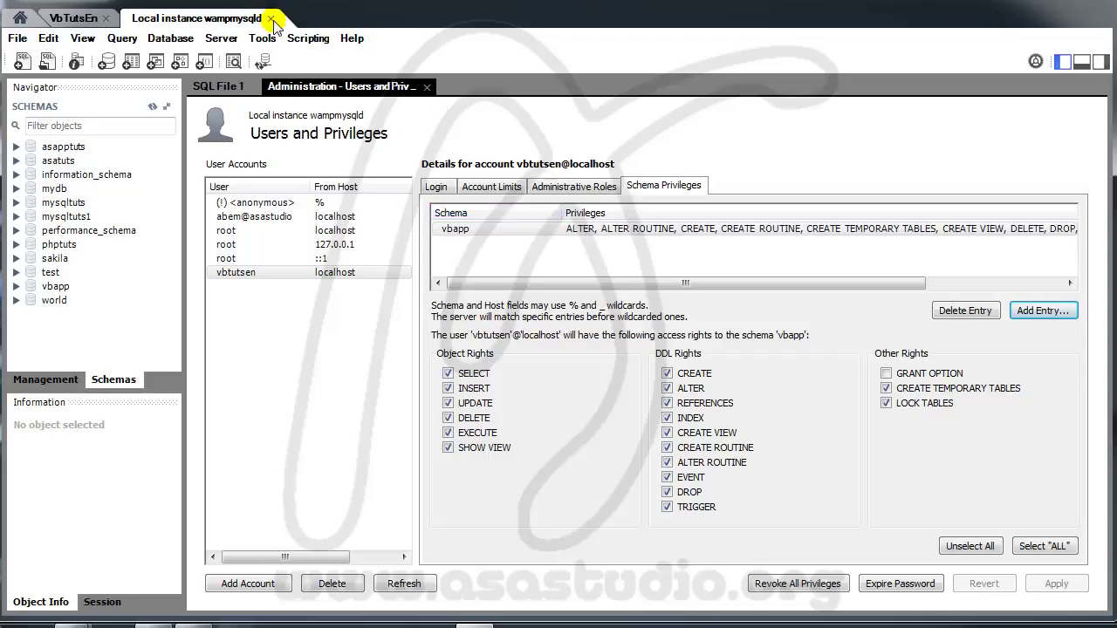
click(271, 18)
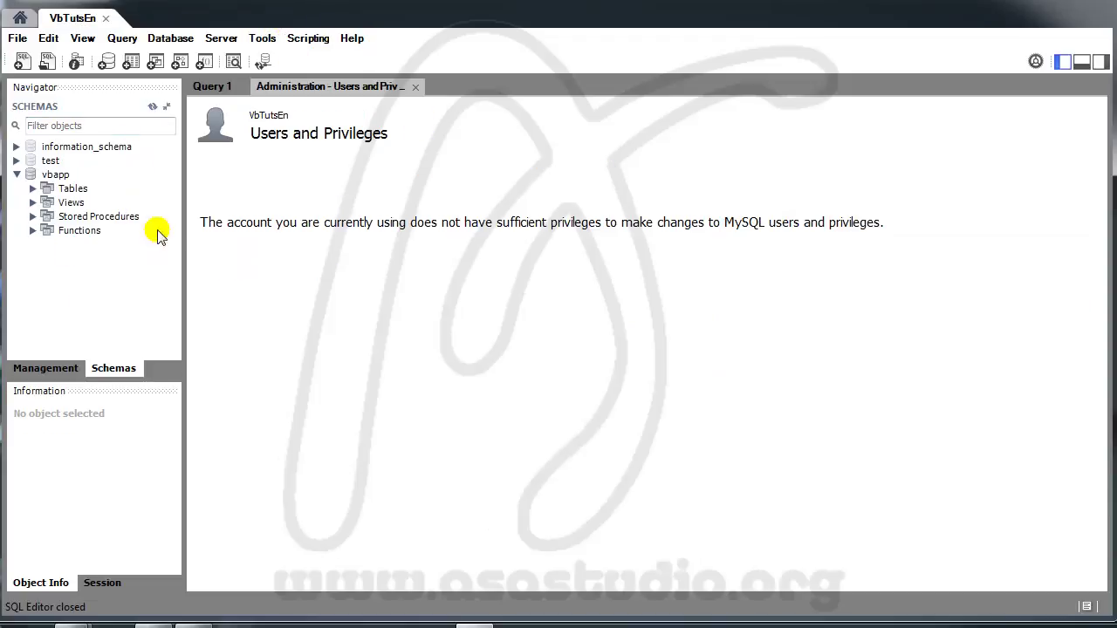
Step: Close the Administration - Users and Privileges tab and select the vbapp schema
click(415, 87)
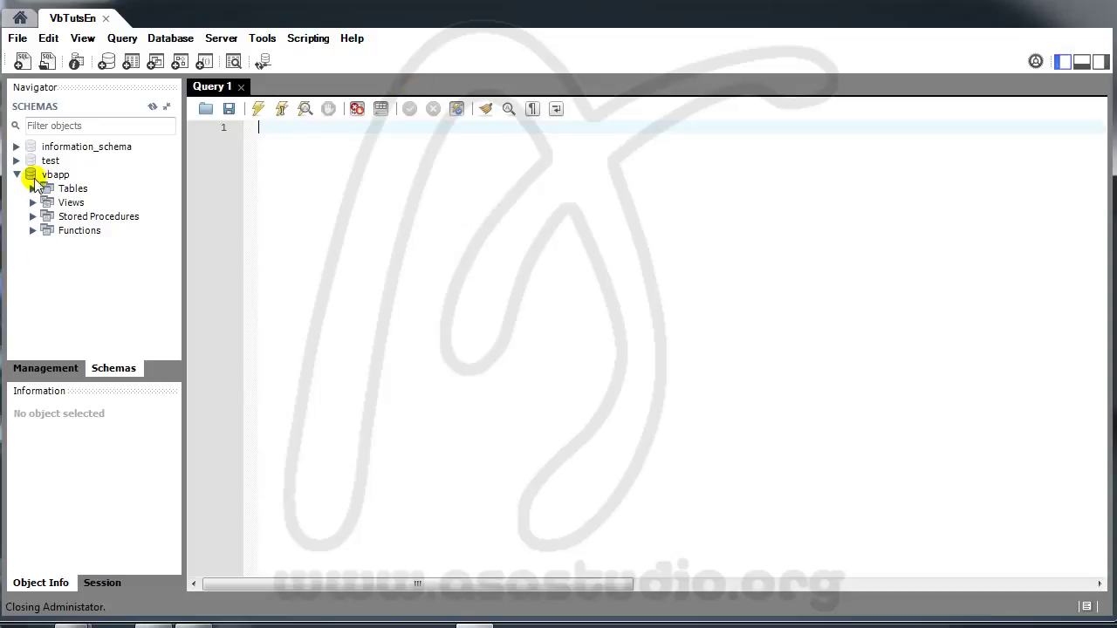
click(49, 175)
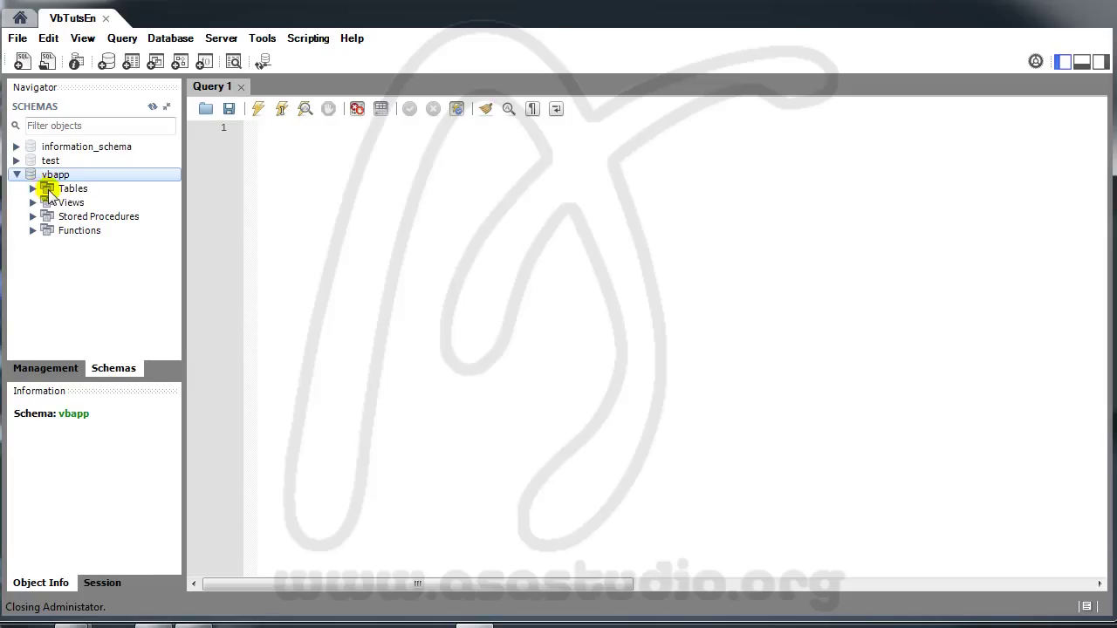
Step: Start a new table in vbapp named admin
right_click(67, 190)
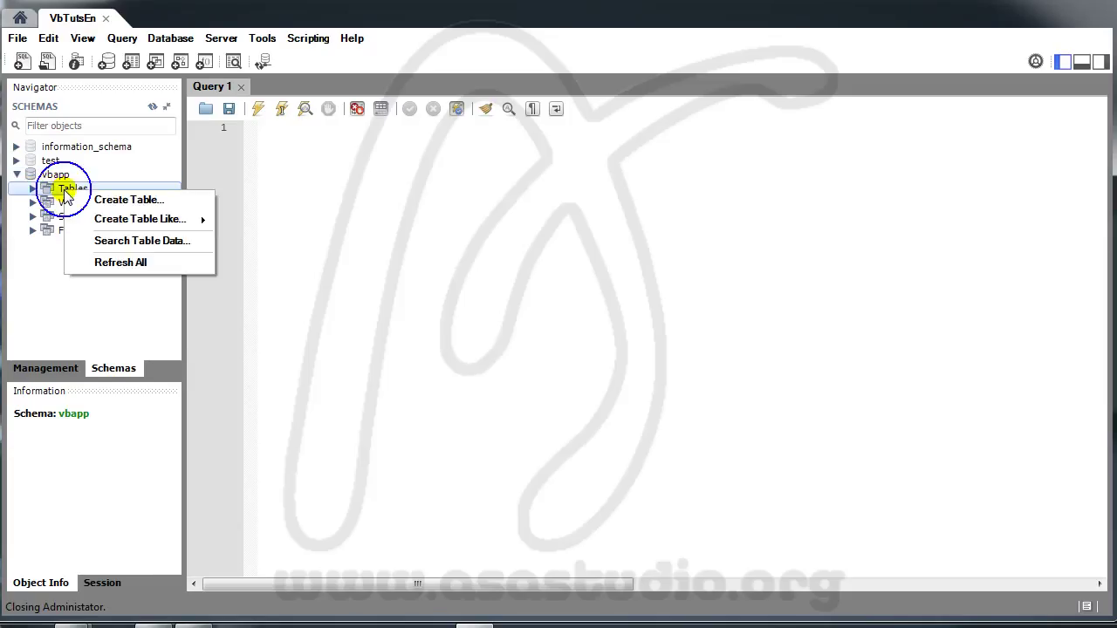
click(98, 200)
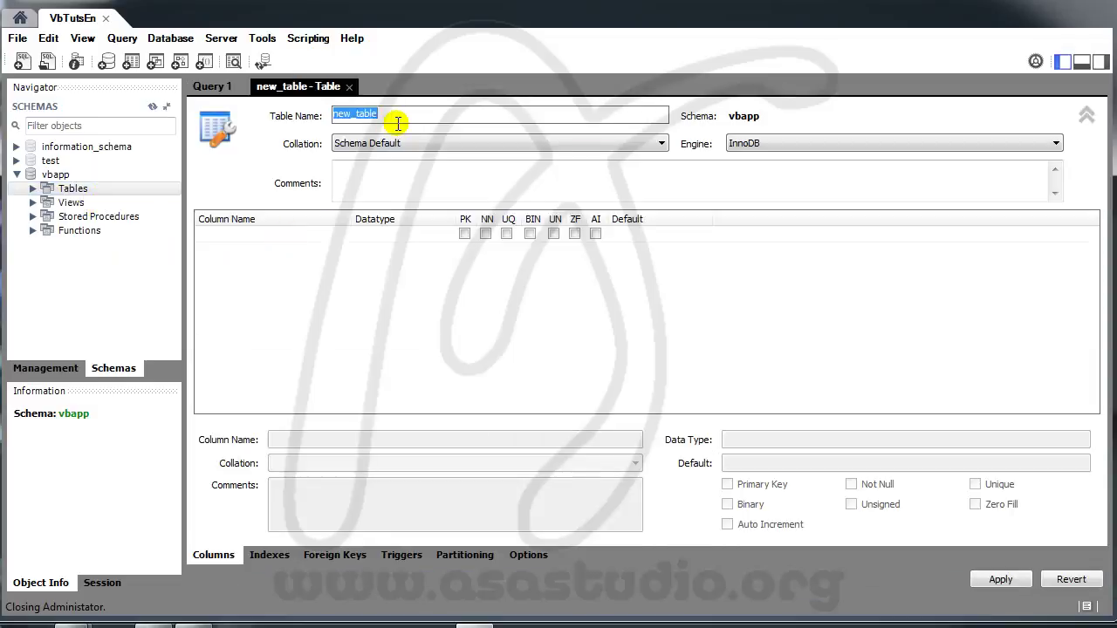
text(admin)
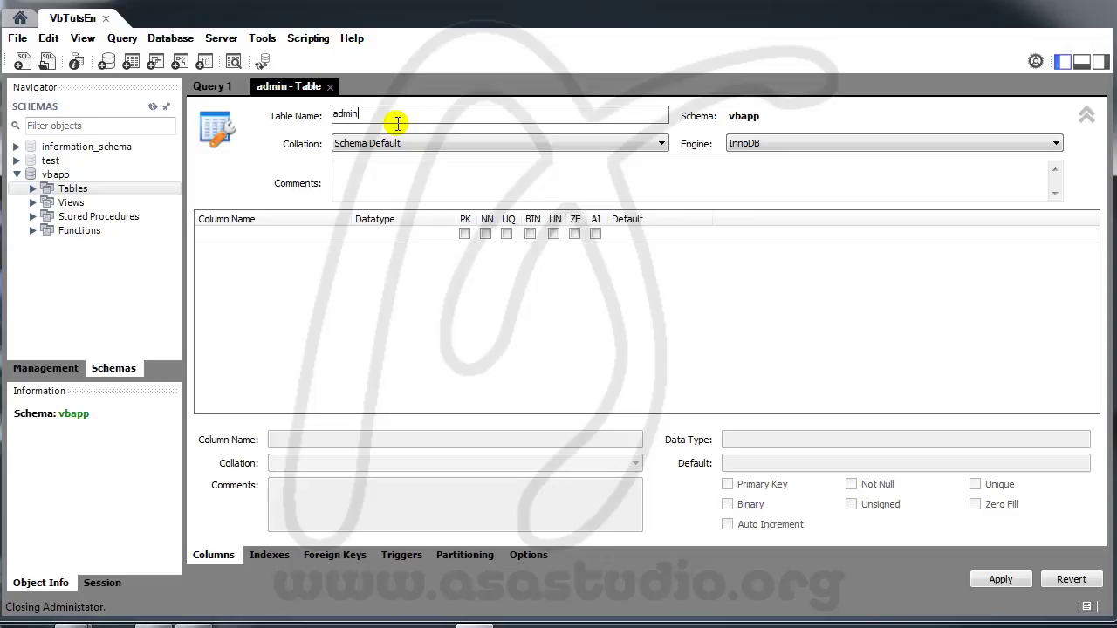
Step: Define column number as an INT primary key with auto-increment and NOT NULL unchecked
click(233, 236)
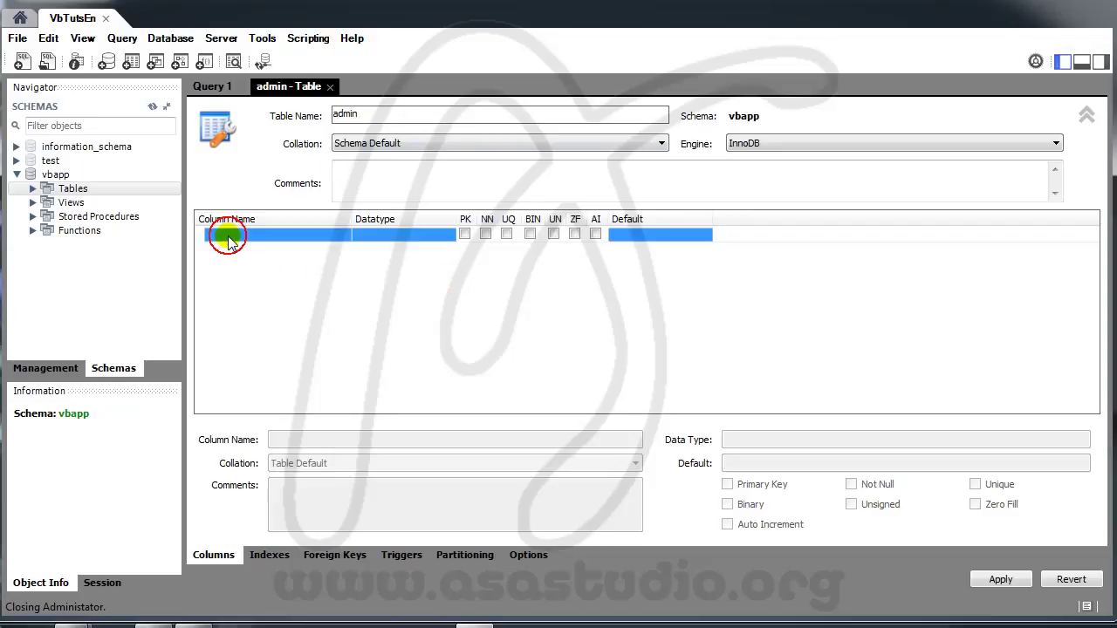
click(233, 236)
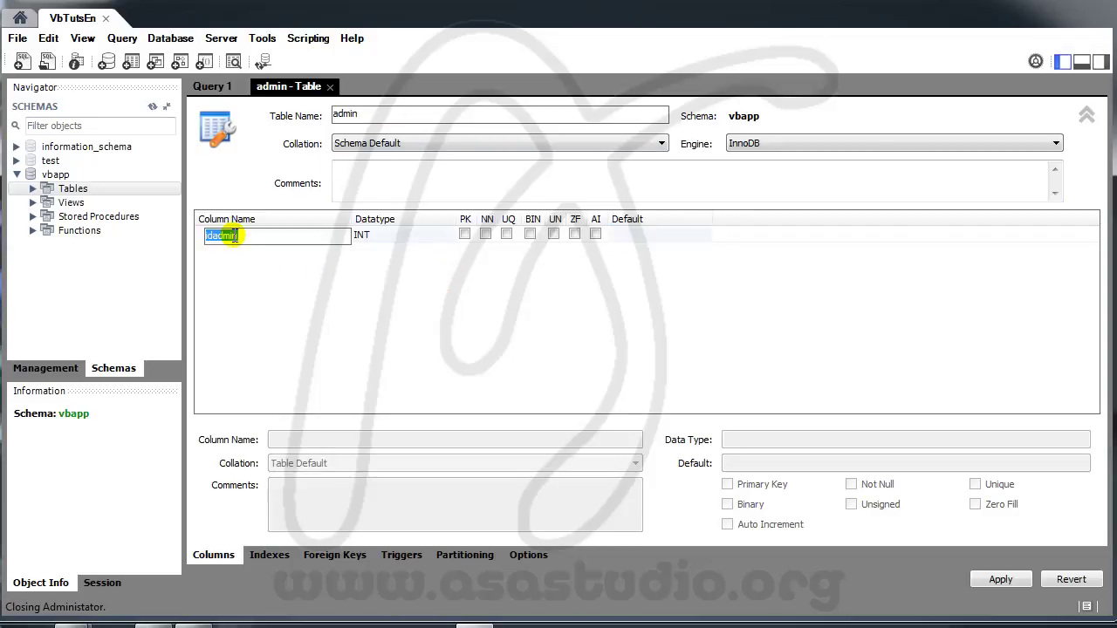
text(number)
click(389, 234)
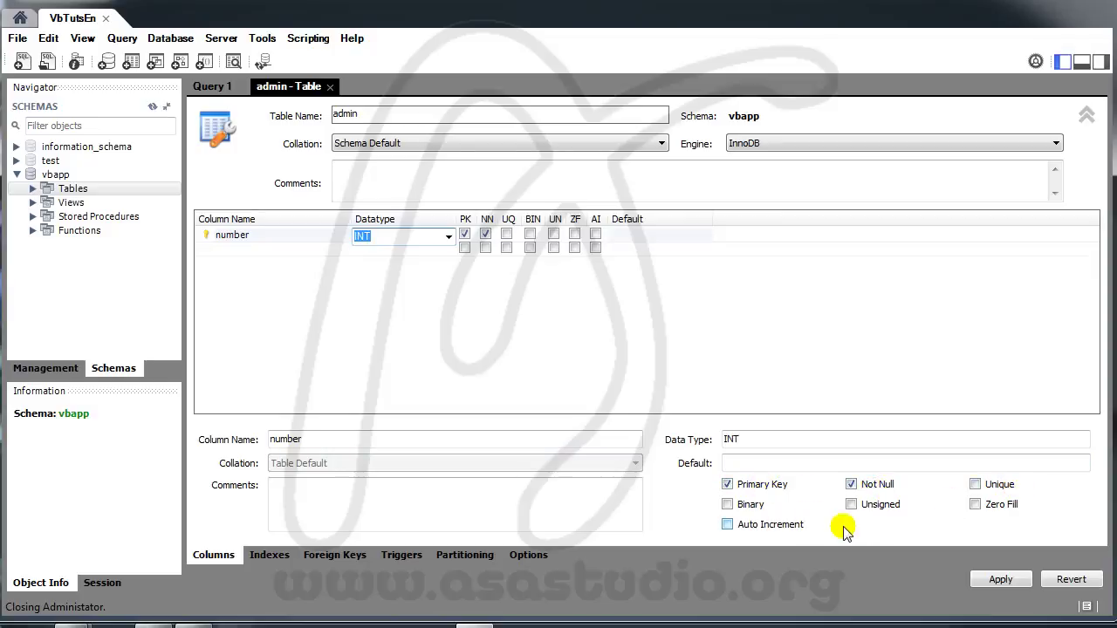
click(486, 235)
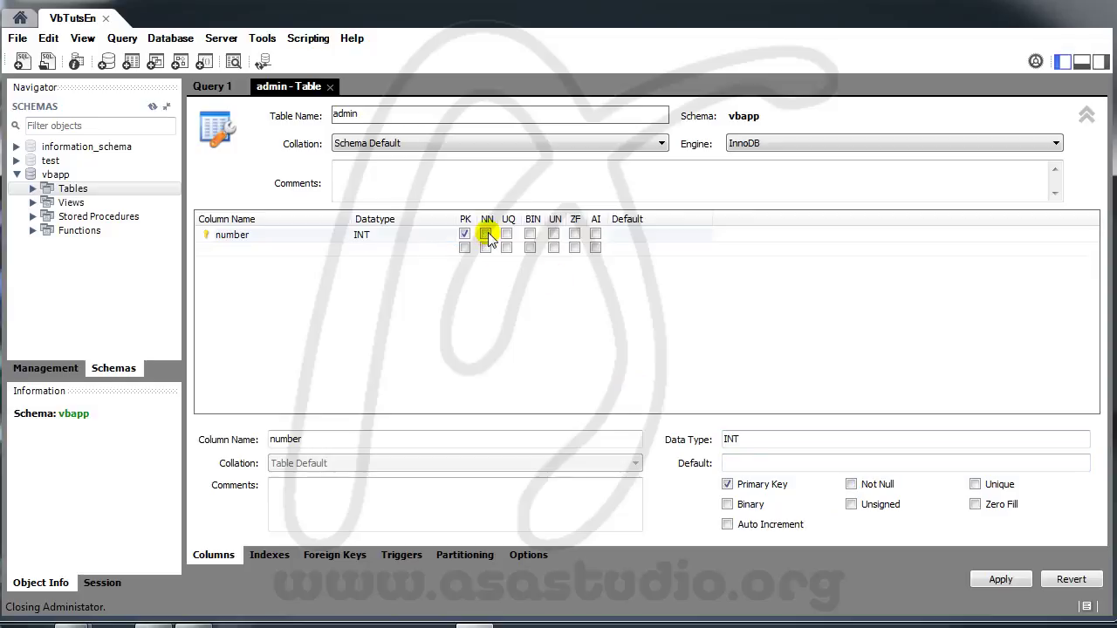
click(596, 234)
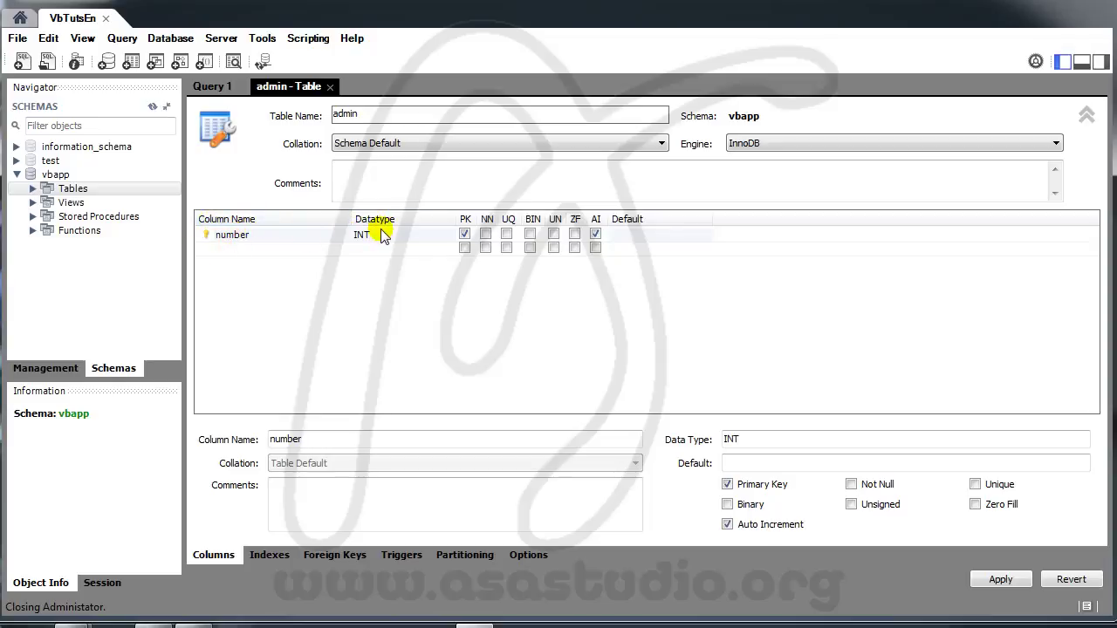
click(241, 249)
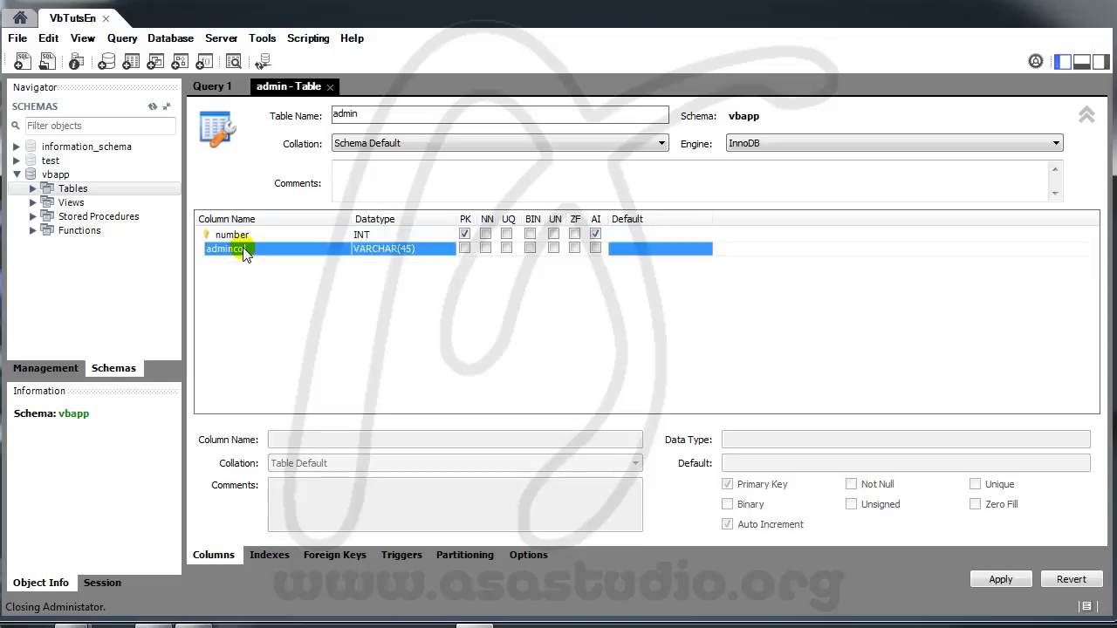
Step: Add a NOT NULL VARCHAR(45) name column and a VARCHAR(45) password column
click(264, 249)
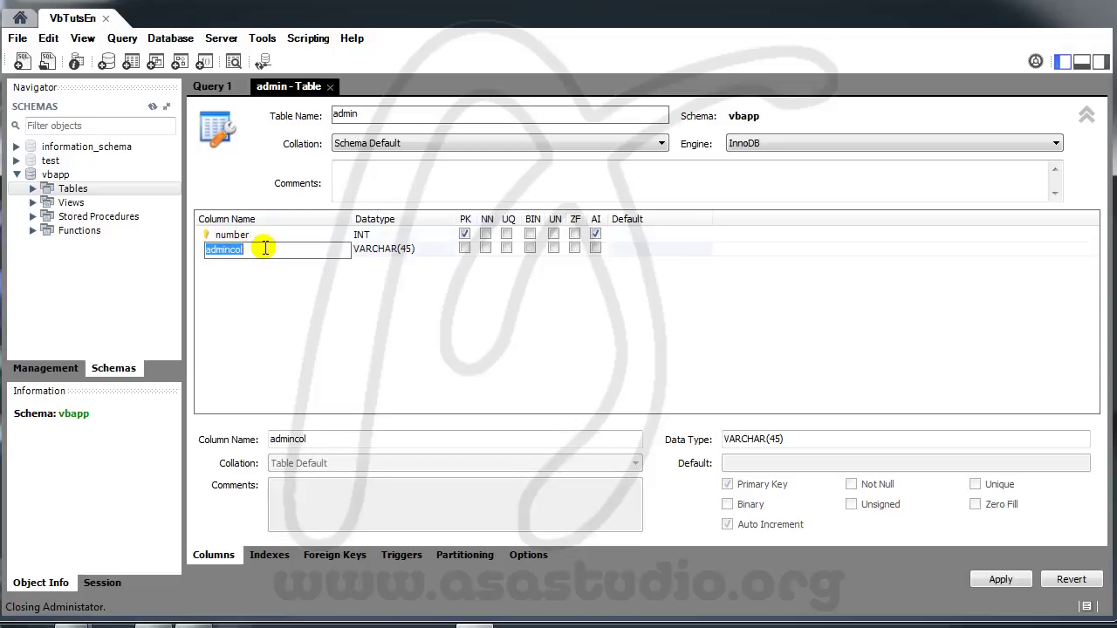
text(name)
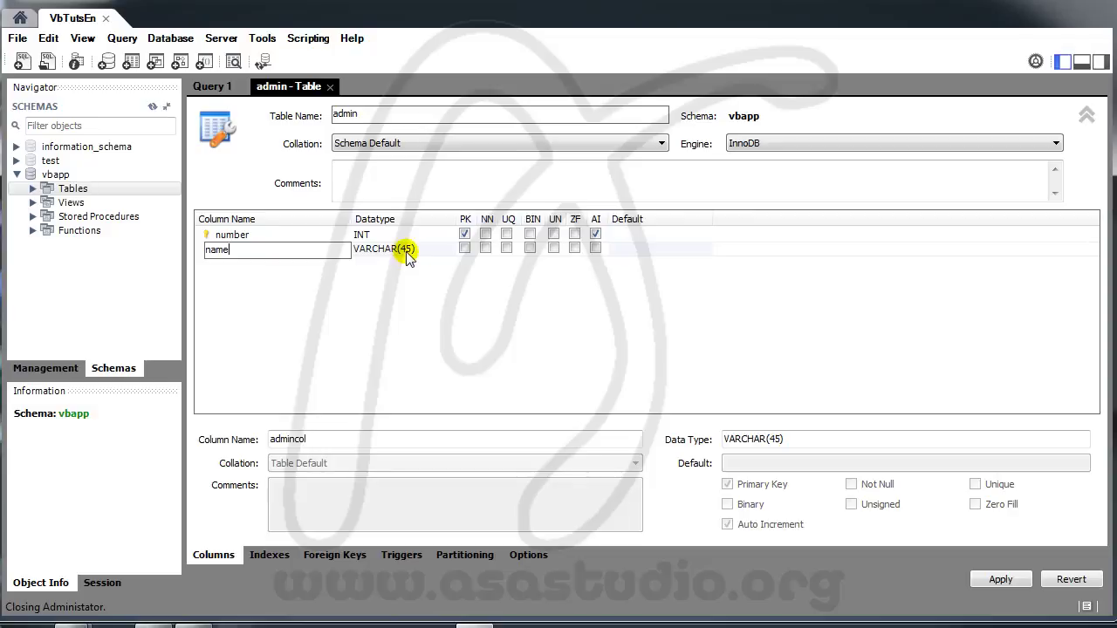
click(486, 248)
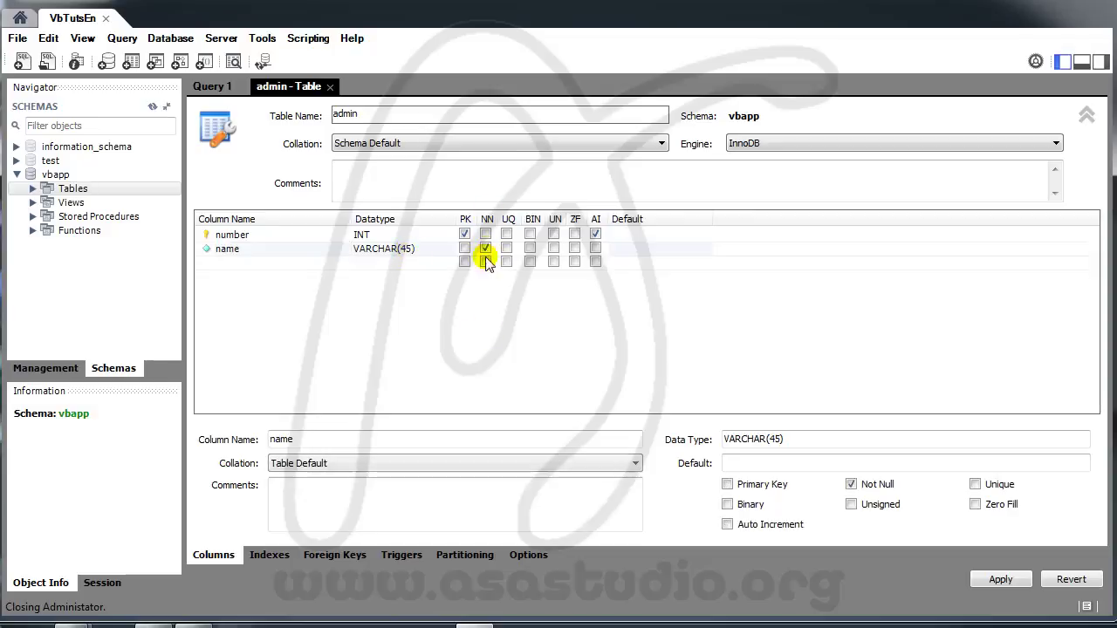
click(243, 265)
click(244, 266)
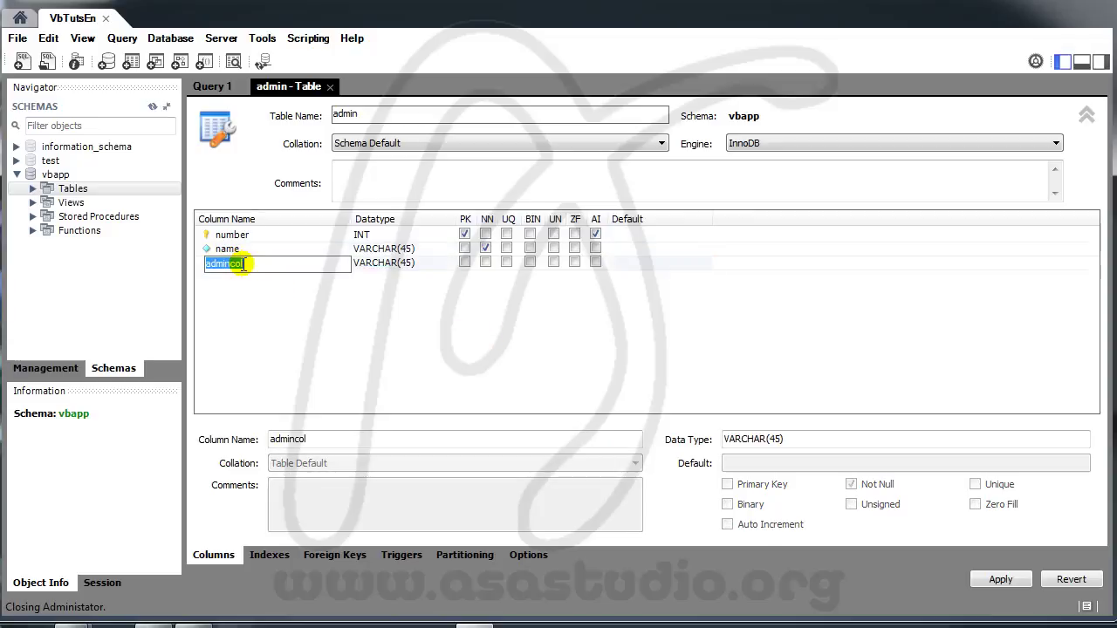
text(password)
click(401, 299)
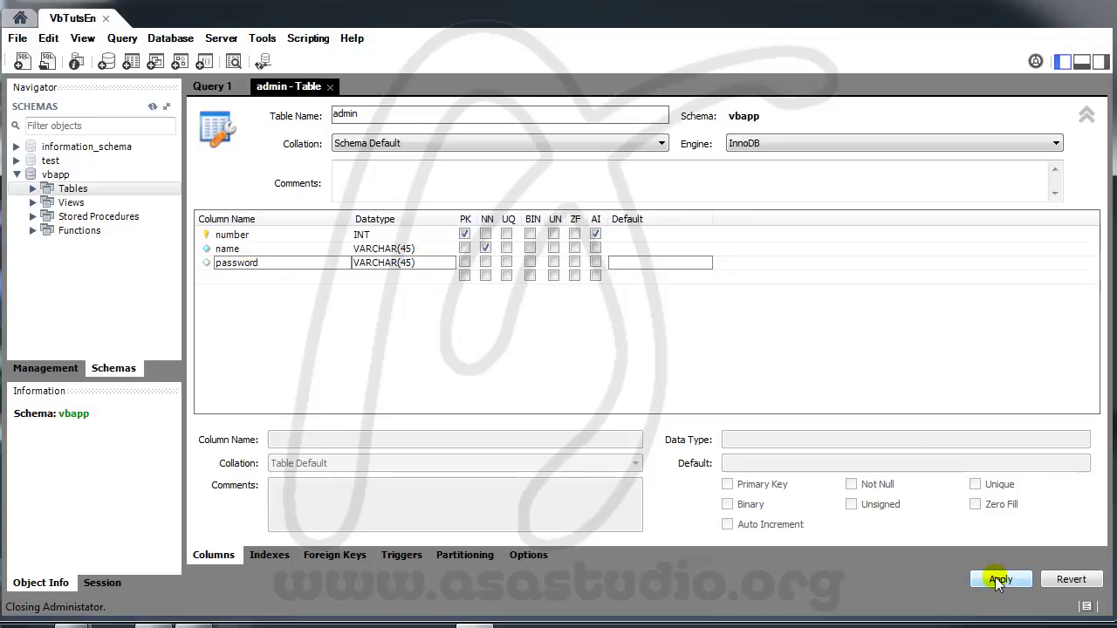
Step: Apply the admin table's CREATE TABLE script and confirm admin is listed under vbapp's Tables
click(999, 580)
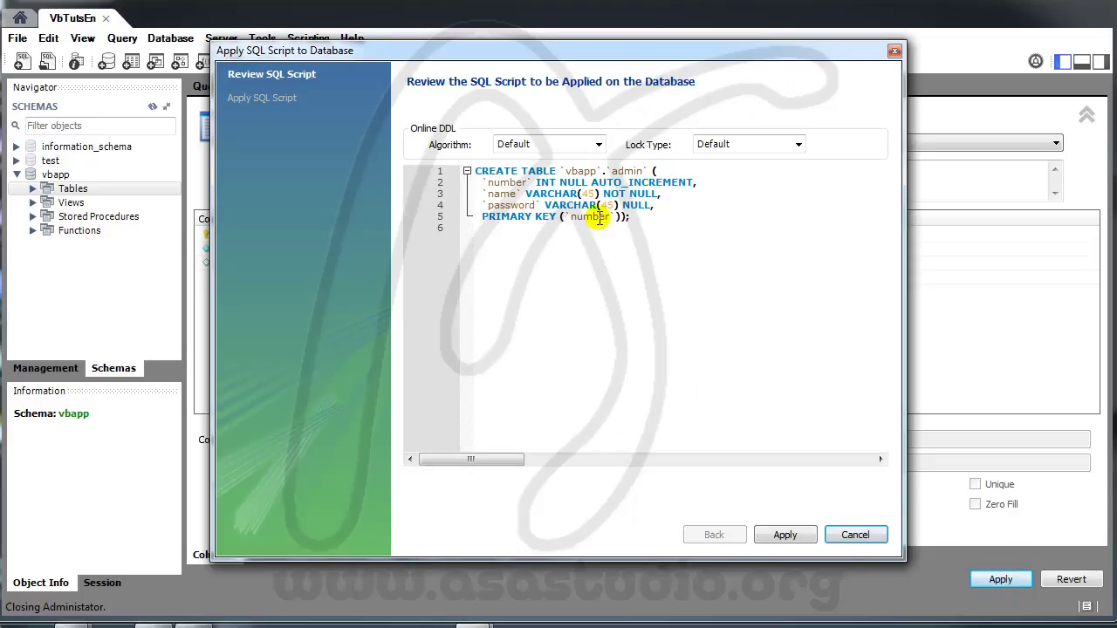
click(786, 535)
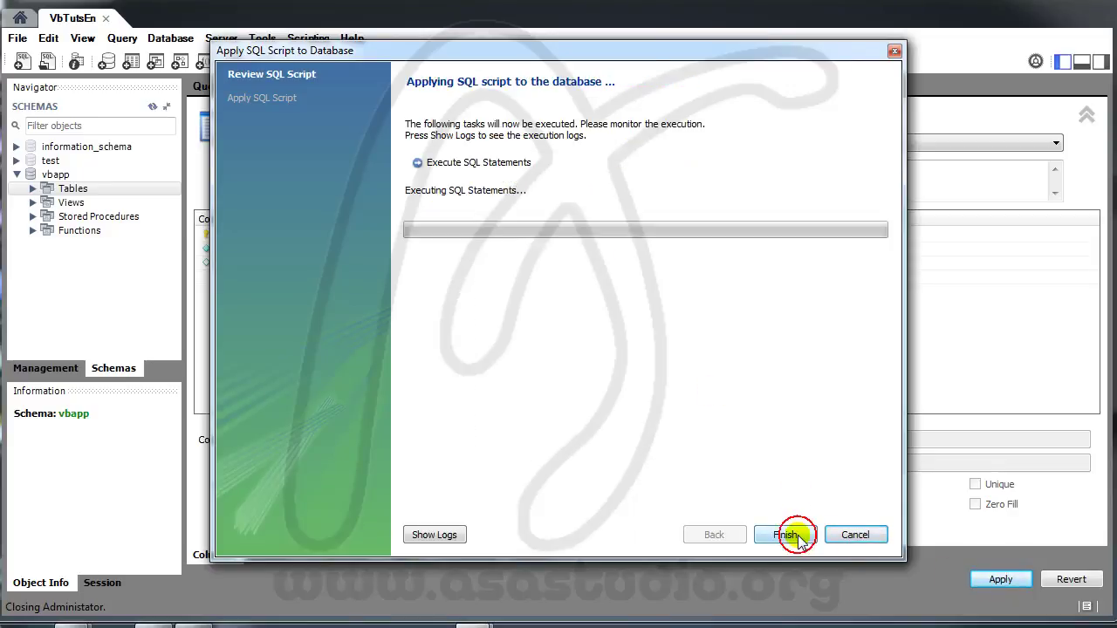
click(788, 535)
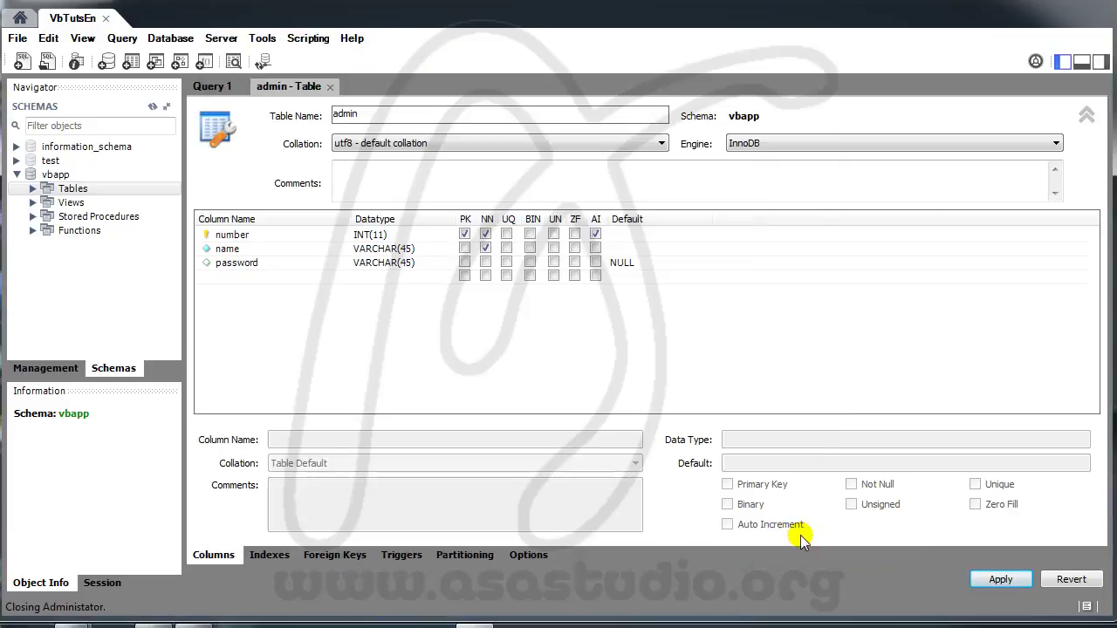
click(32, 189)
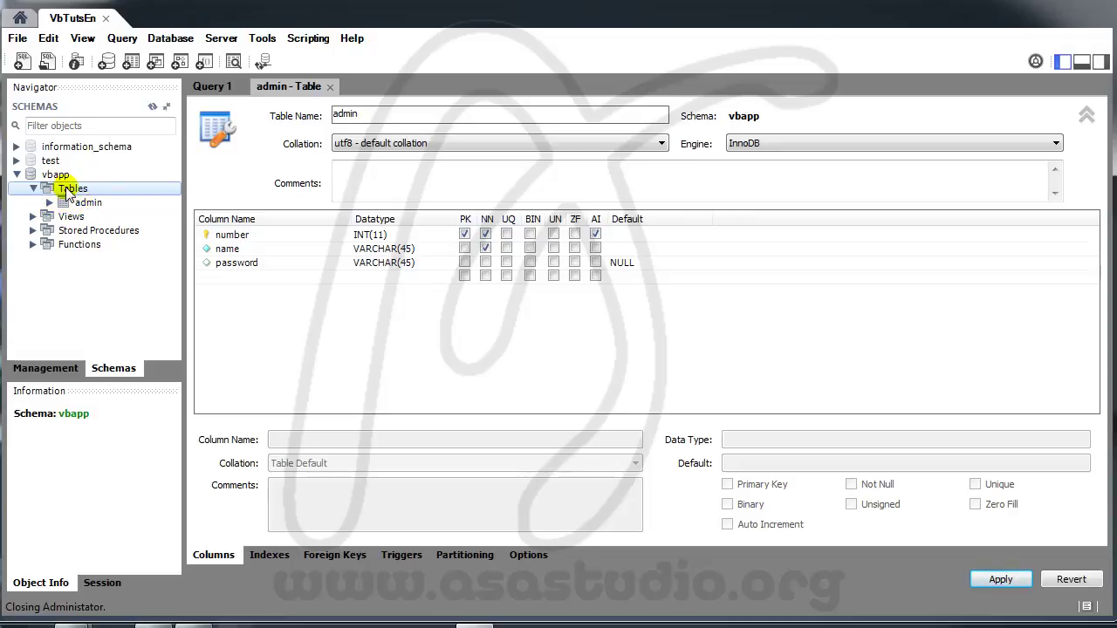
Step: Start a new table in vbapp named 'category'
right_click(68, 194)
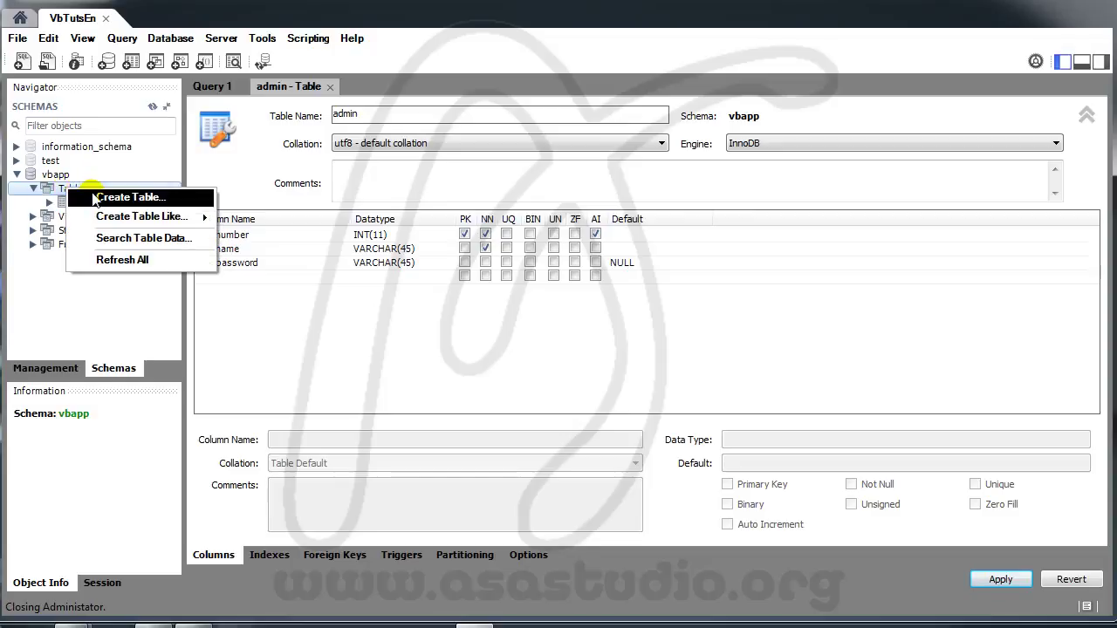
click(130, 198)
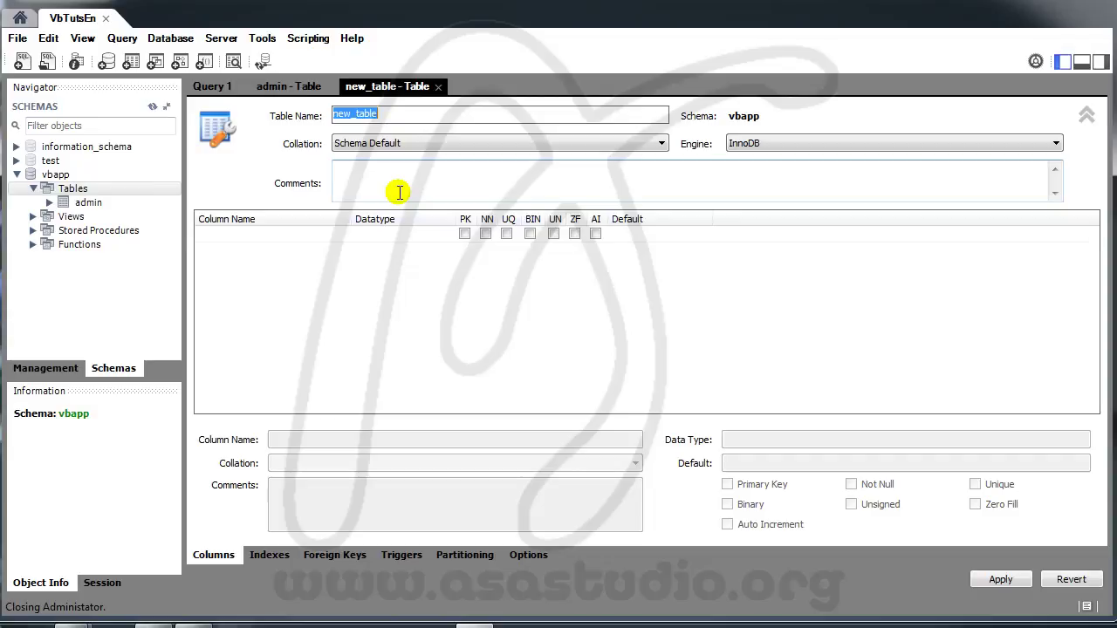
text(cate)
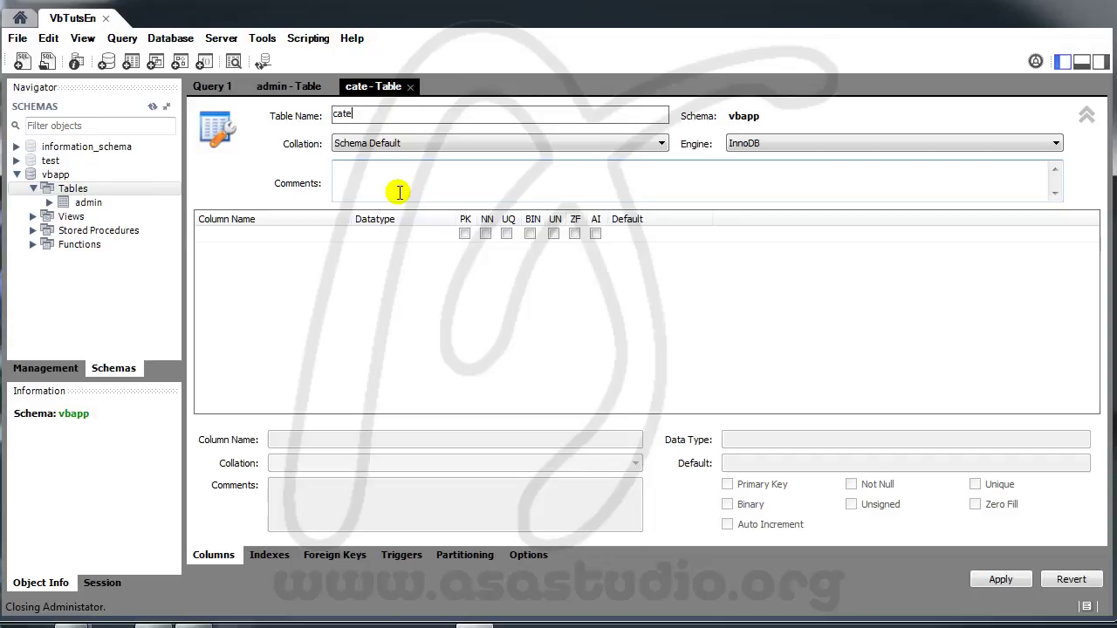
text(gor)
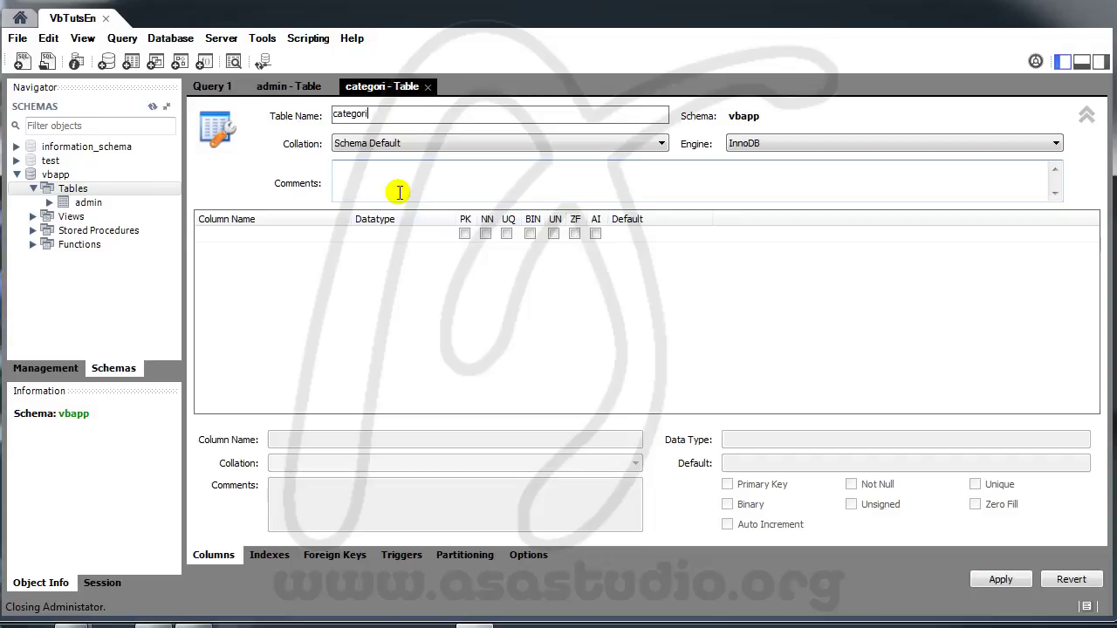
text(i)
key(BackSpace)
text(y)
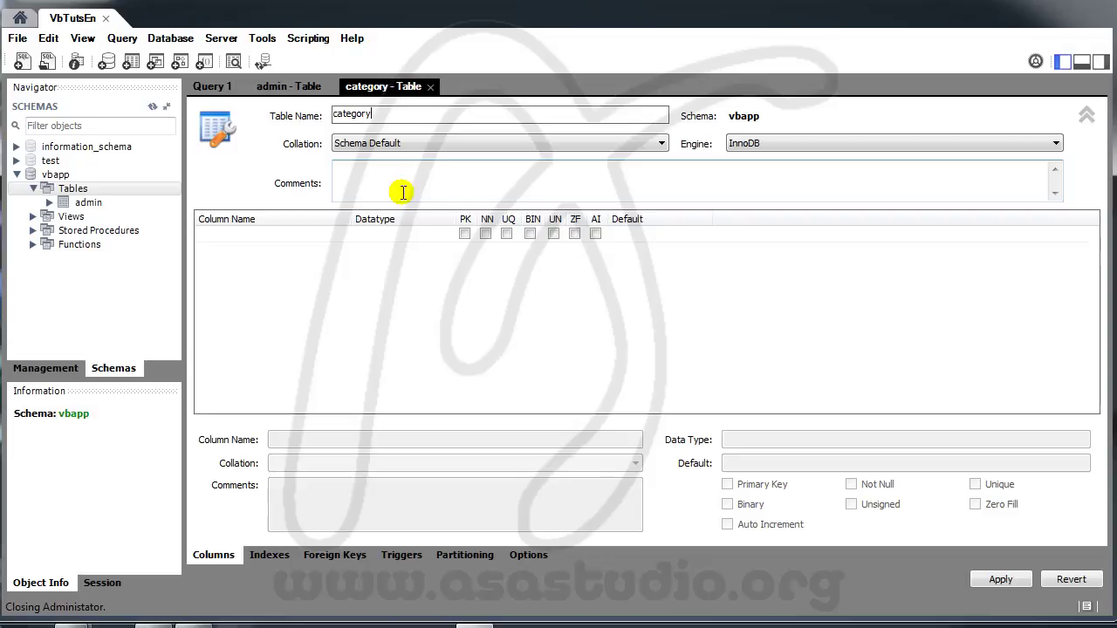
Step: Add an INT column 'number' as the auto-increment primary key
click(219, 236)
click(244, 236)
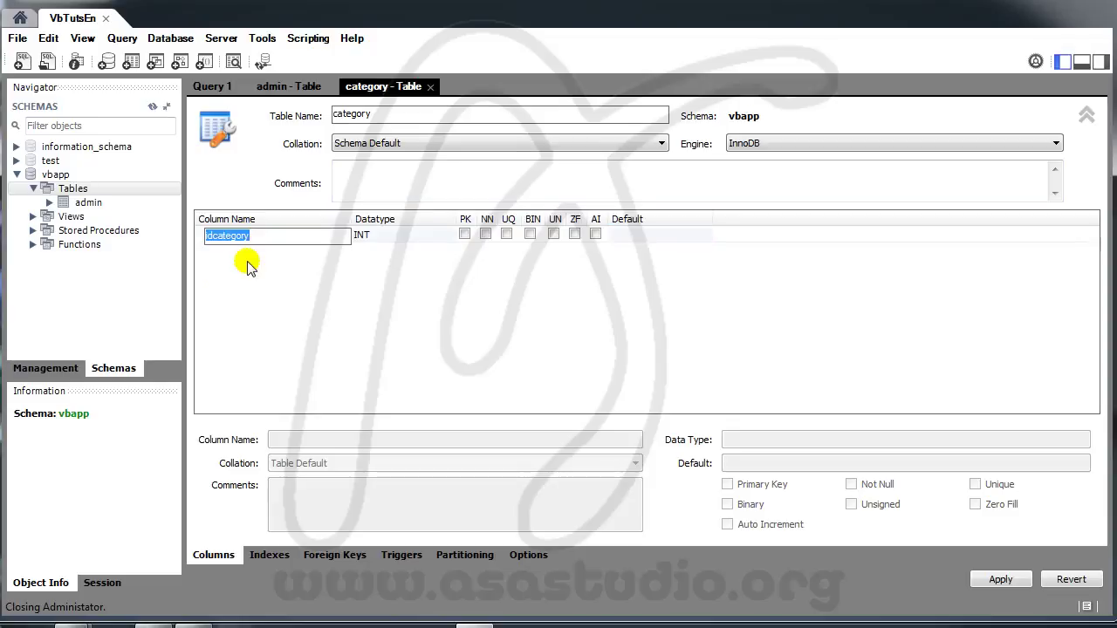
text(number)
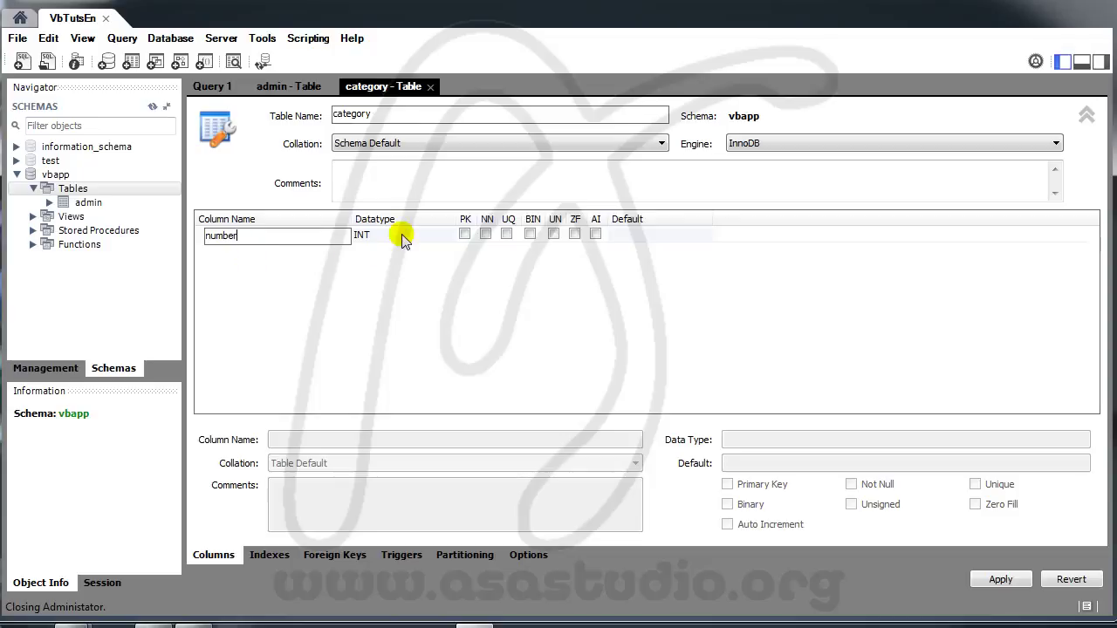
click(465, 236)
click(465, 236)
click(485, 235)
click(595, 234)
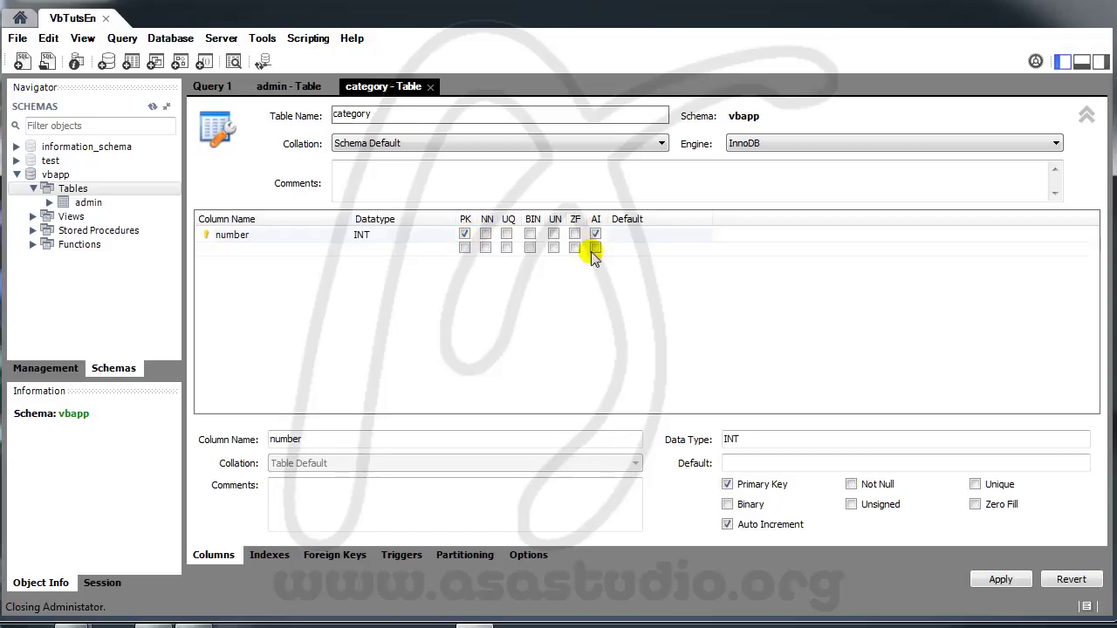
Step: Add a required VARCHAR(45) column named 'category'
double_click(234, 250)
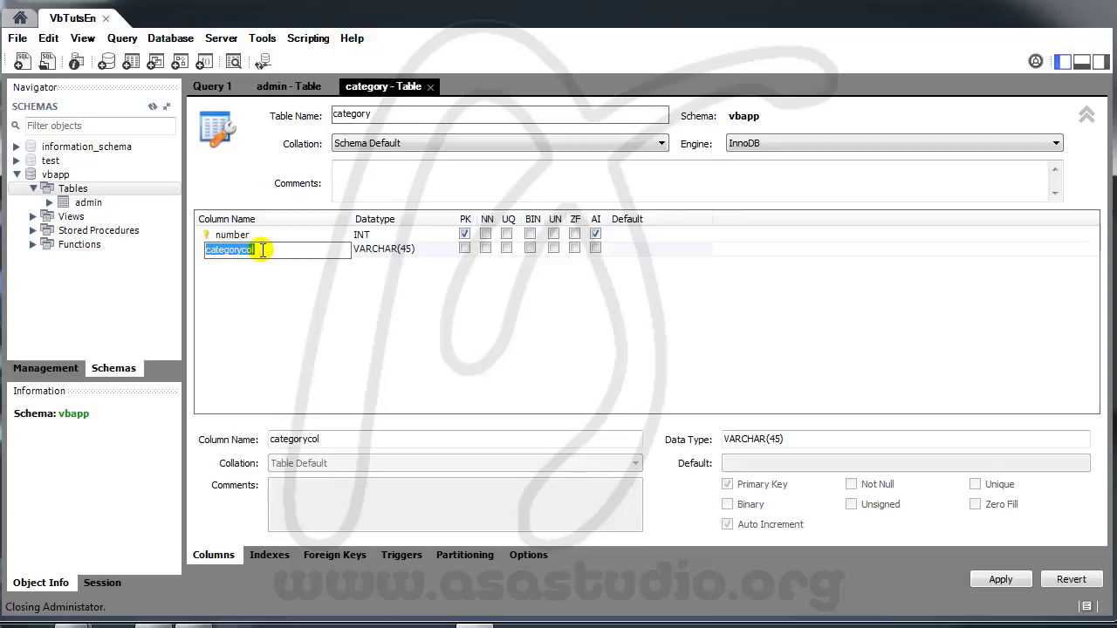
text(category)
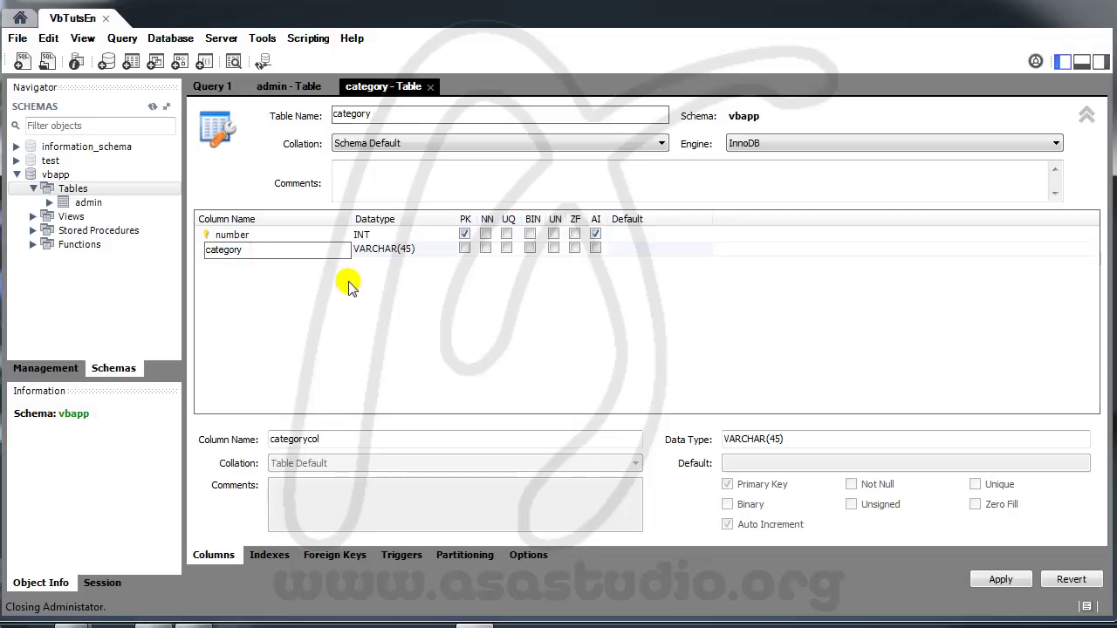
click(406, 249)
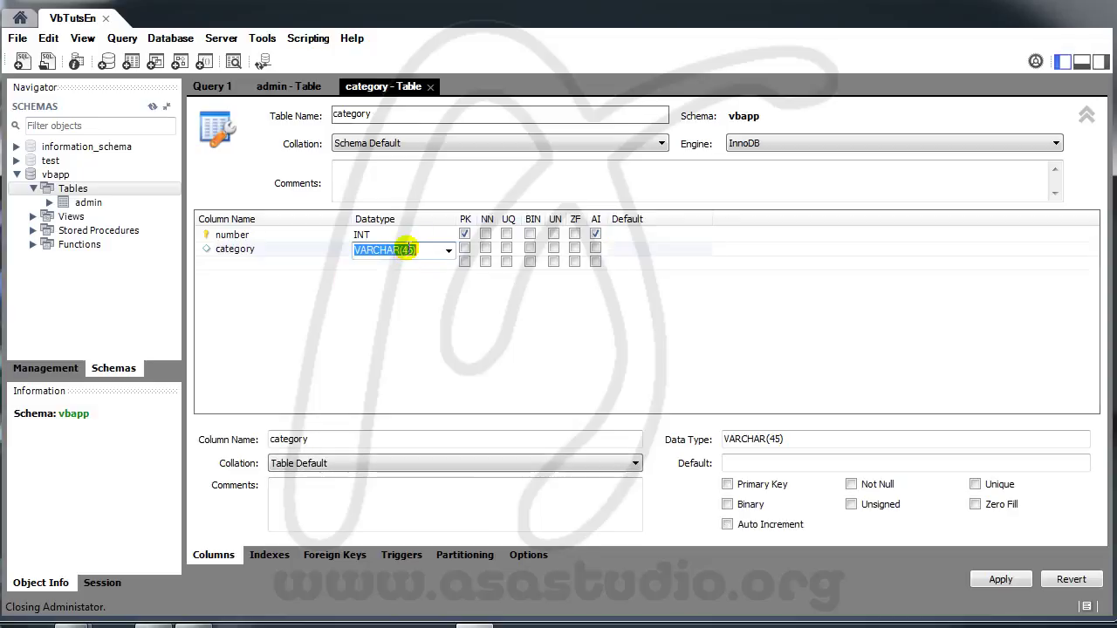
click(408, 299)
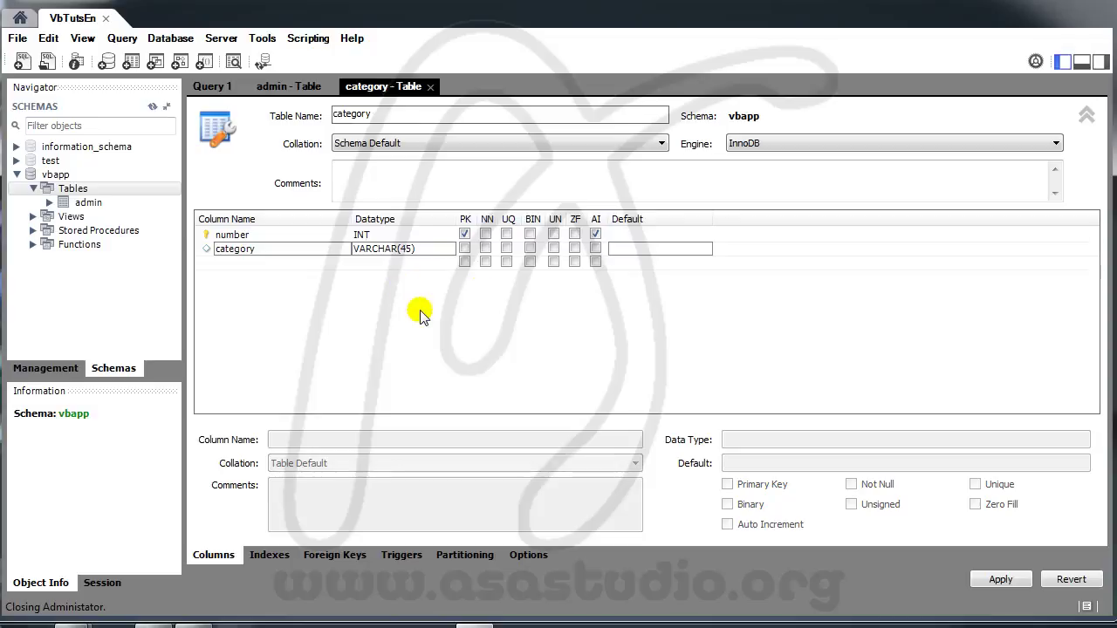
click(486, 249)
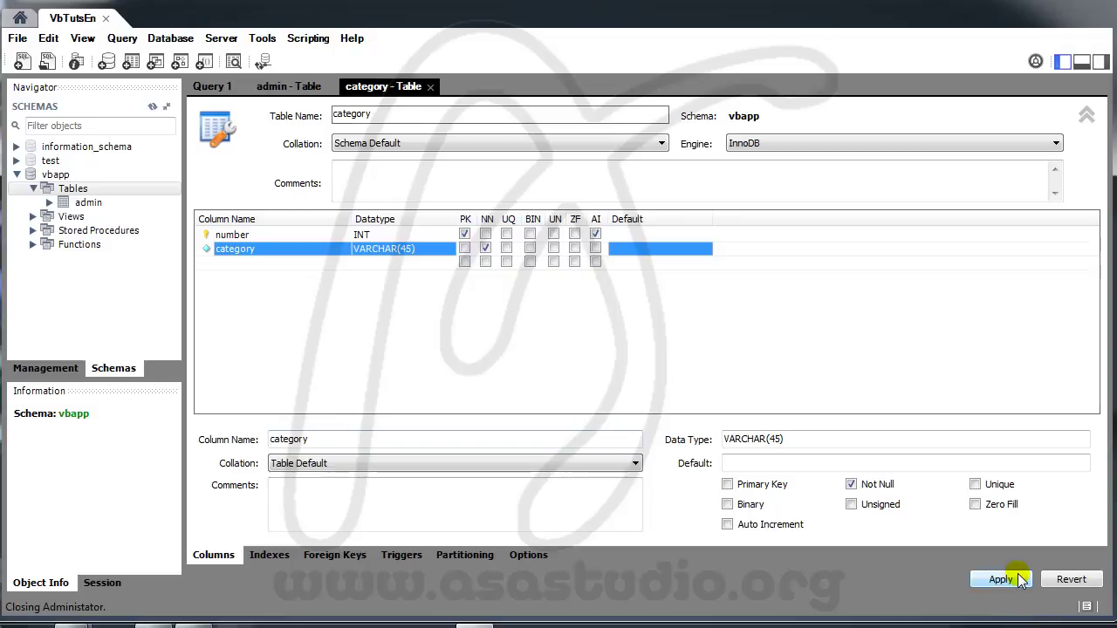
Step: Apply the script that creates the category table in vbapp
click(1003, 579)
click(790, 535)
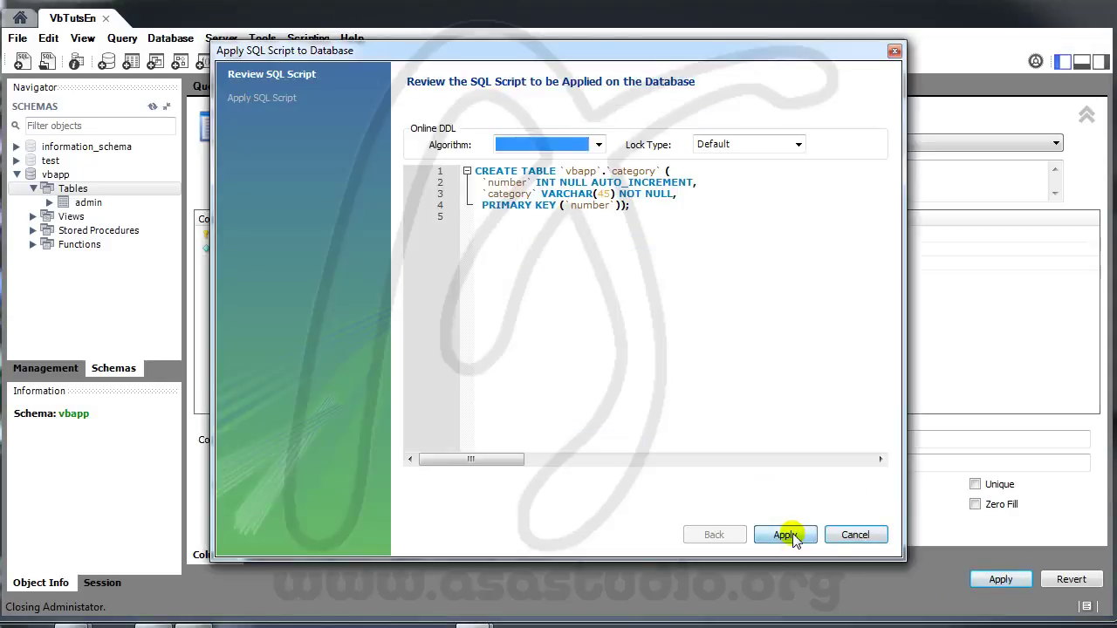
click(785, 535)
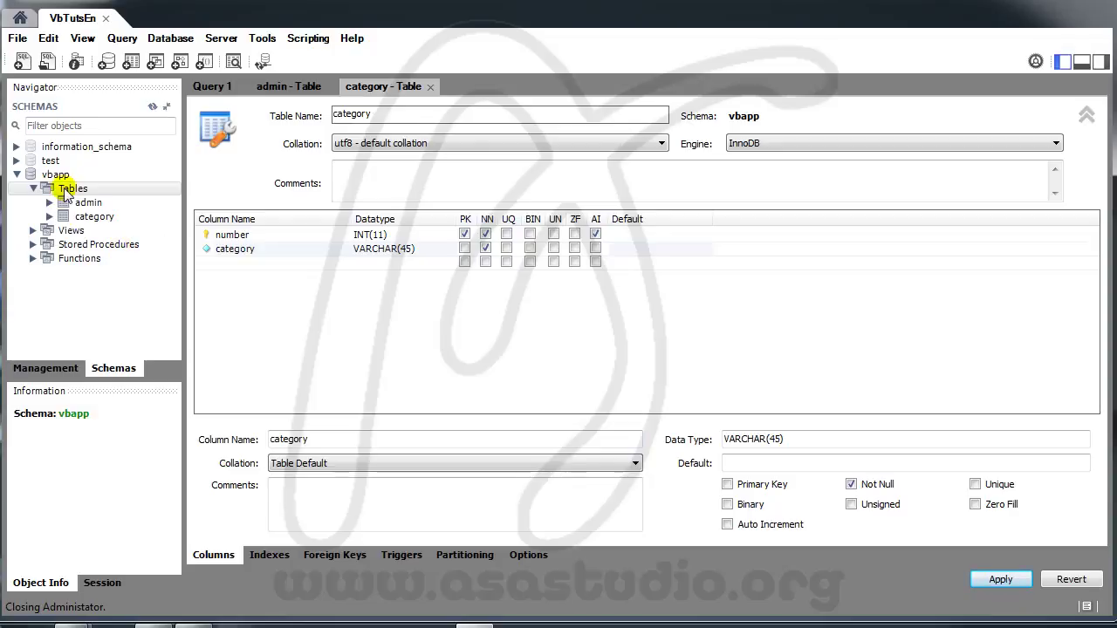
Step: Start another new table in vbapp and begin naming it 'tut'
right_click(66, 191)
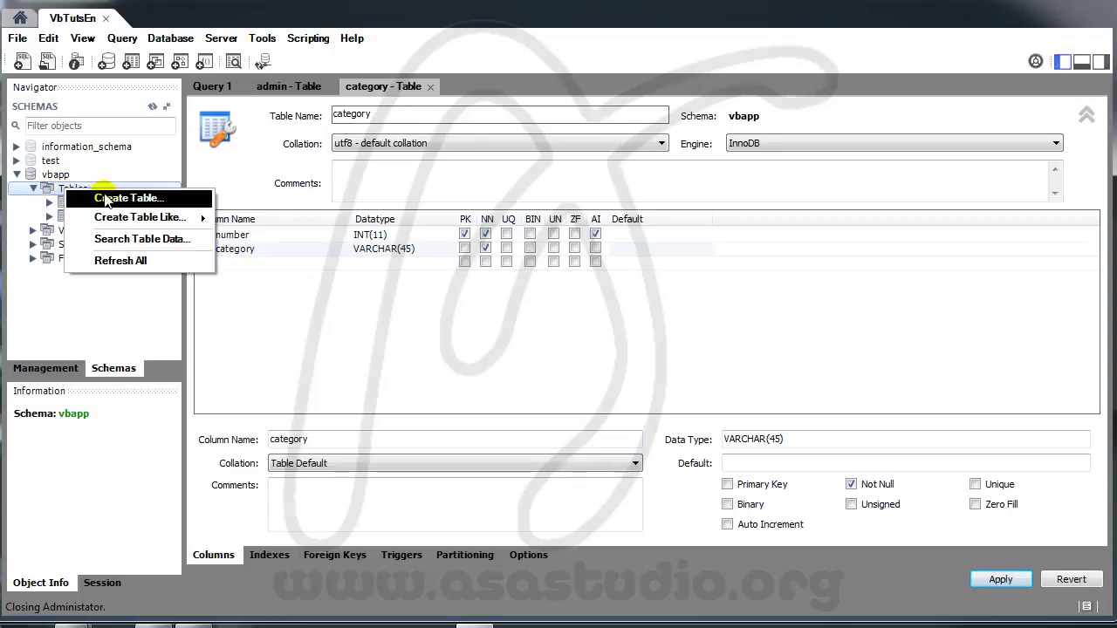
click(103, 195)
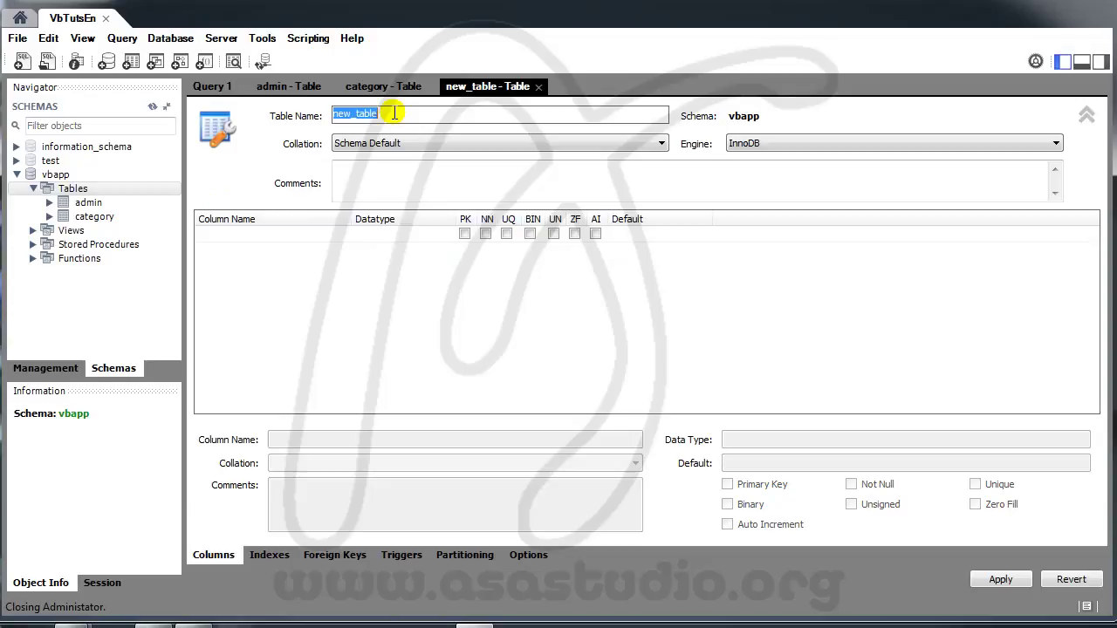
text(tut)
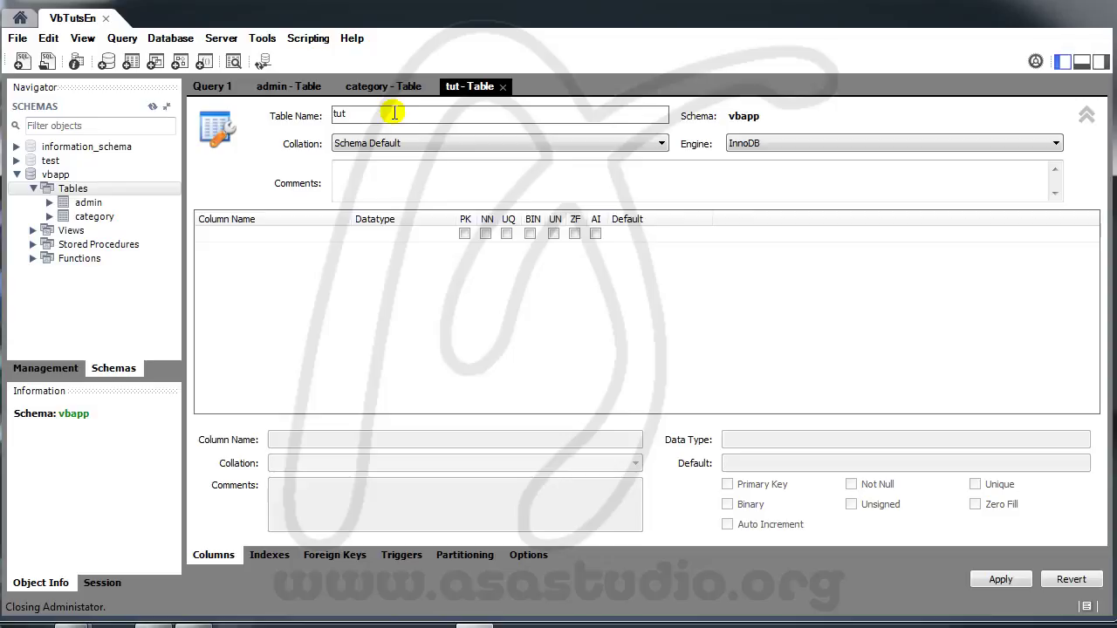
Step: Name the table 'tutorial' and add 'number' as an auto-increment primary key
text(orial)
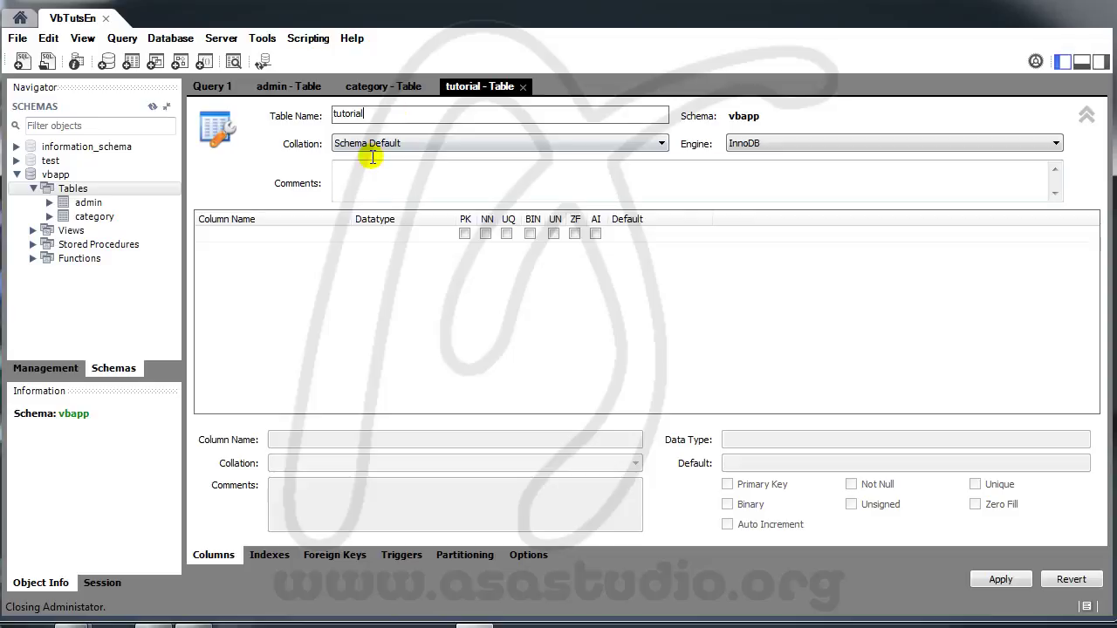
click(236, 236)
click(236, 240)
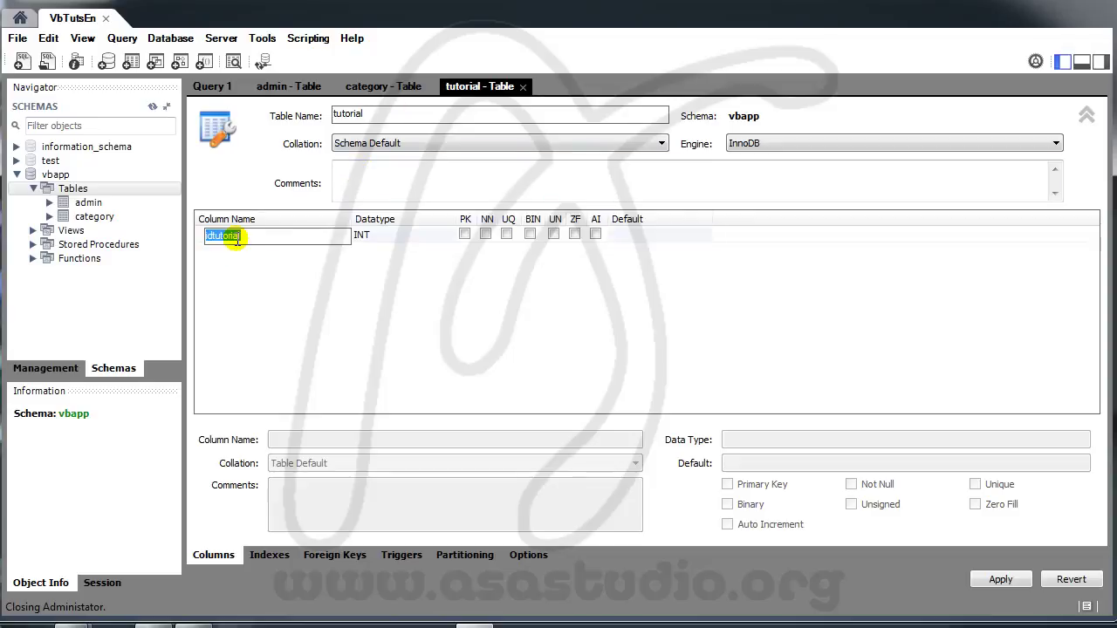
text(number)
click(595, 234)
click(485, 234)
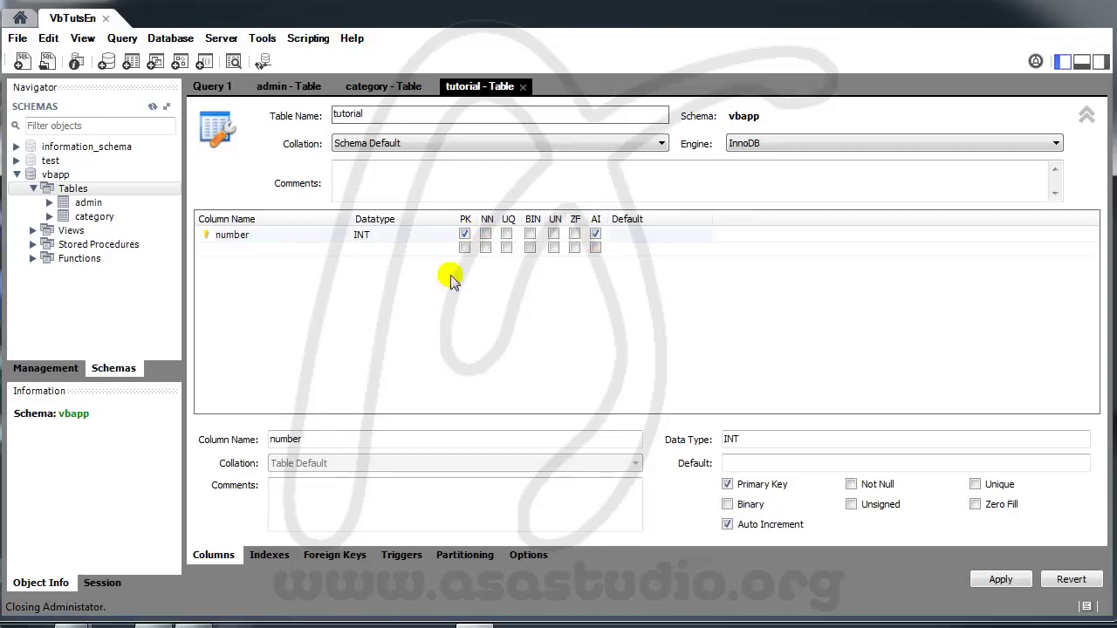
Step: Add a required 'title' column of type VARCHAR(150)
click(242, 250)
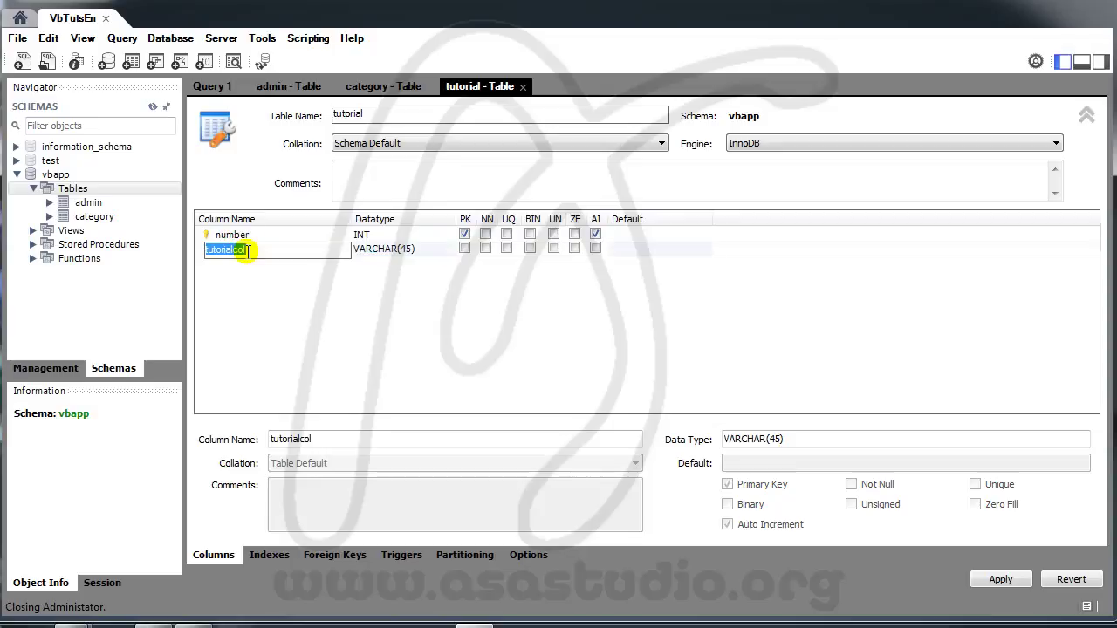
text(title)
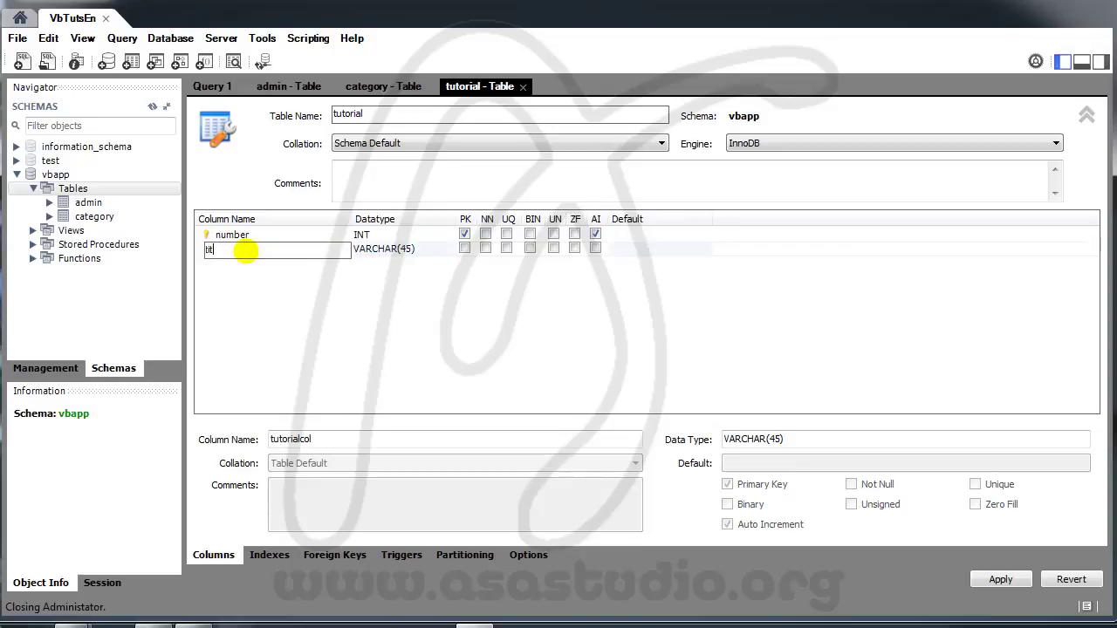
click(402, 249)
click(403, 250)
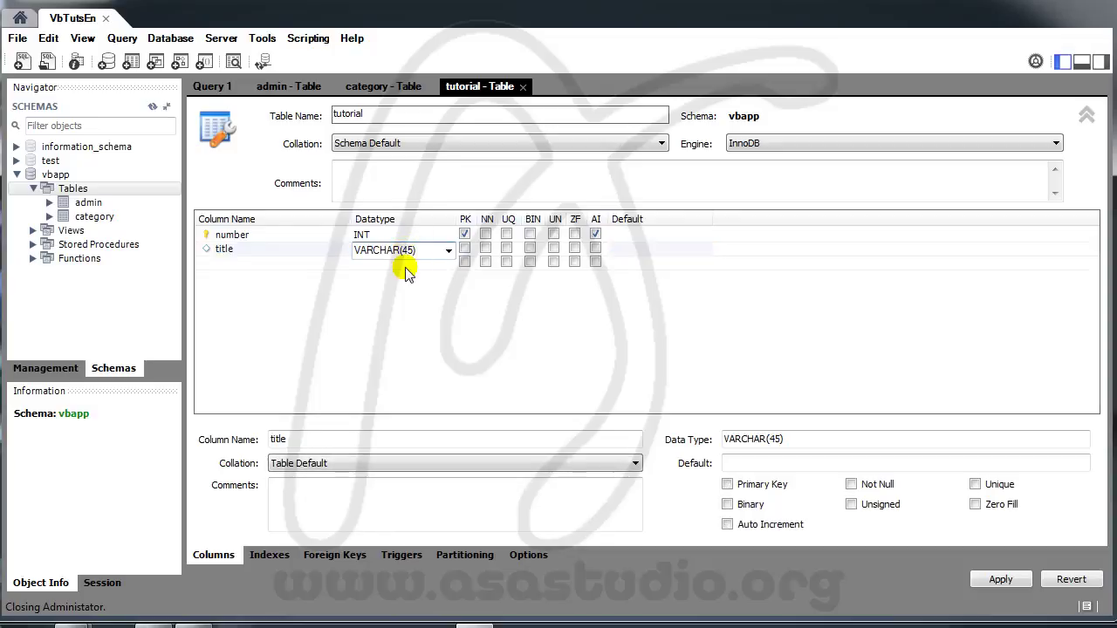
text(150)
click(494, 251)
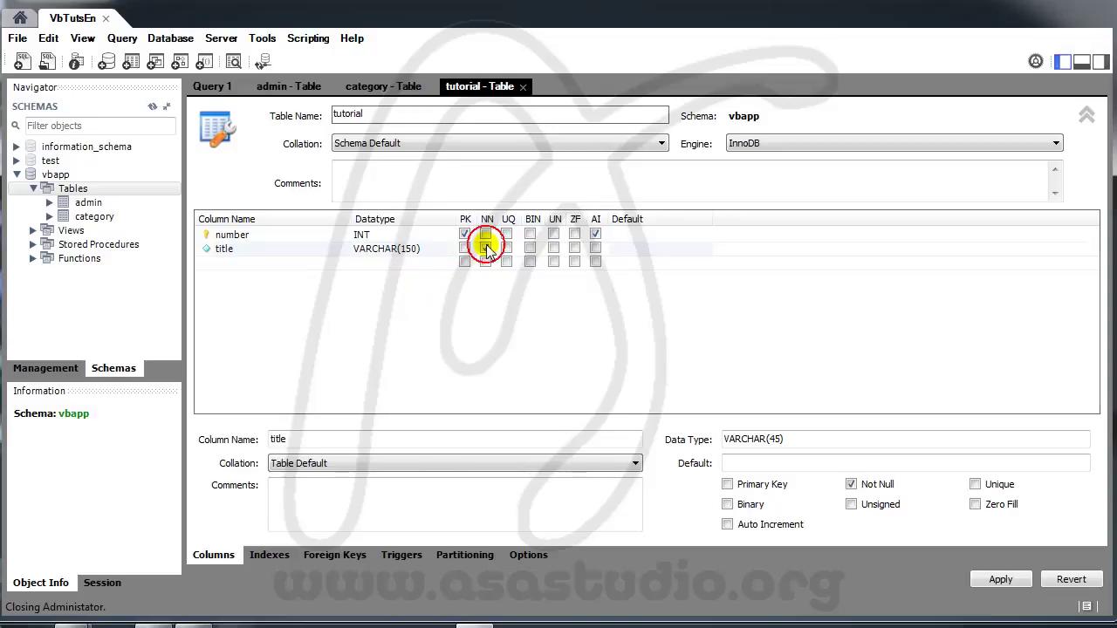
Step: Add a required 'youtube' VARCHAR(15) column and review the tutorial CREATE TABLE script
click(232, 265)
click(232, 268)
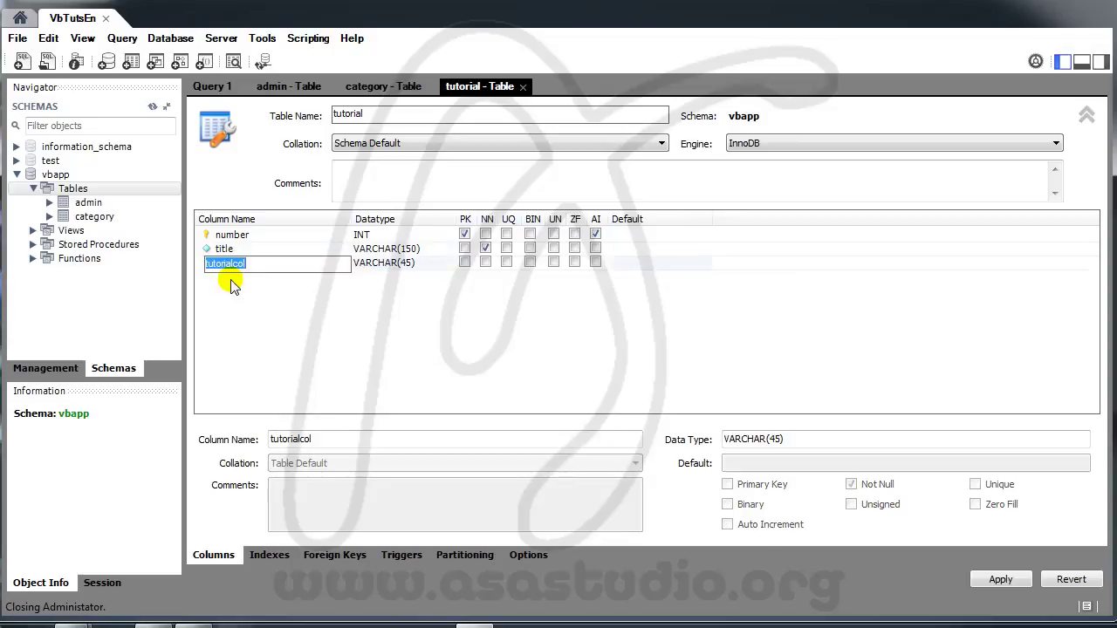
text(yout)
click(399, 267)
click(402, 267)
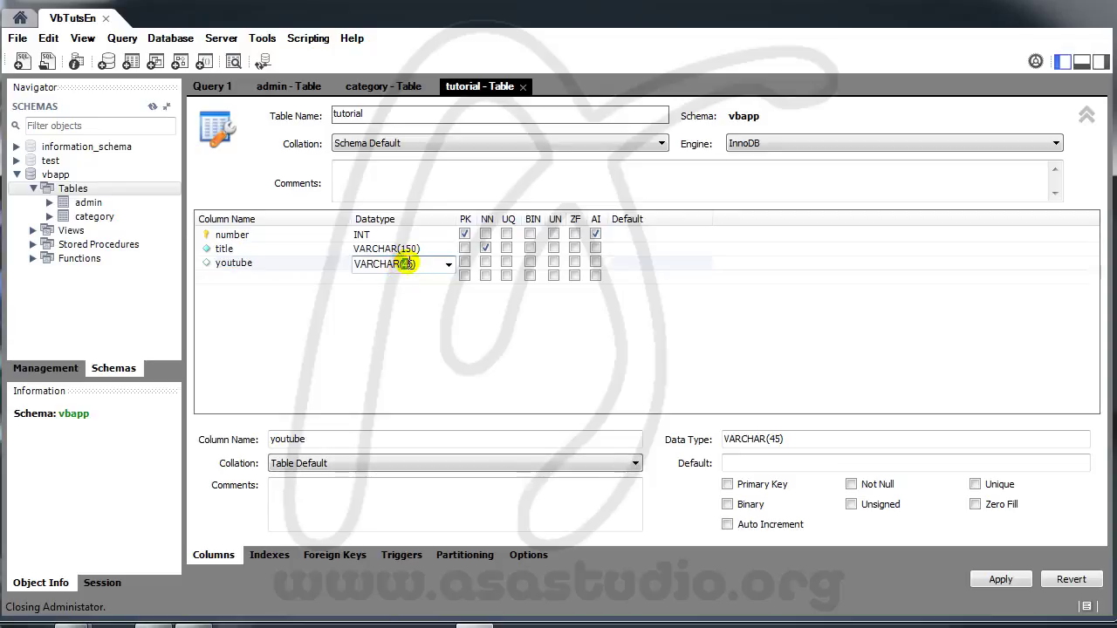
drag(402, 263, 408, 263)
text(1)
click(486, 261)
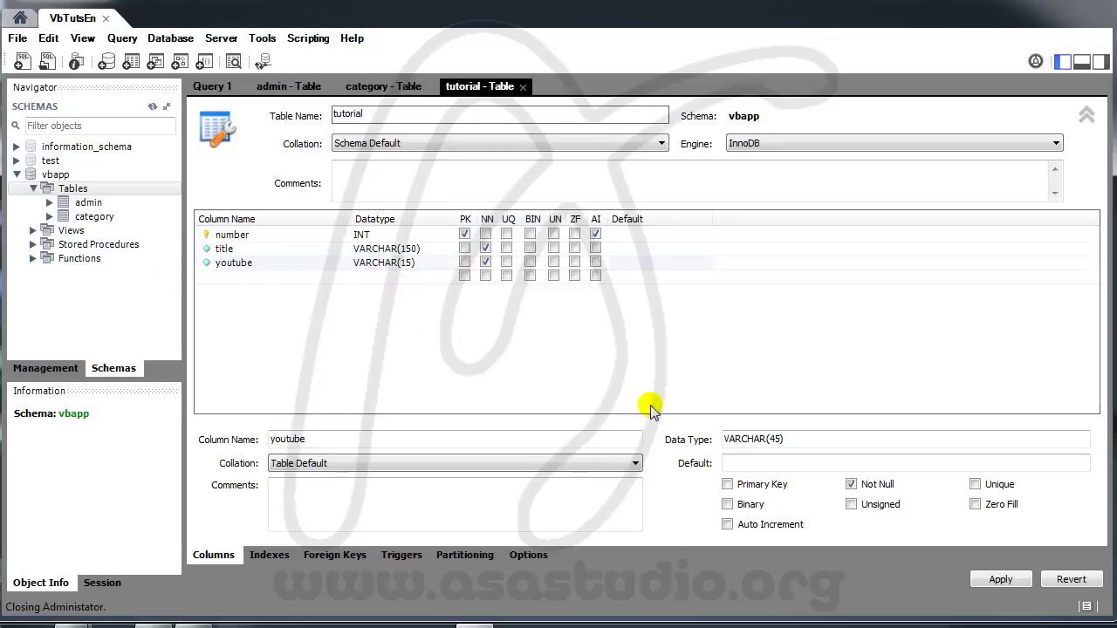
click(1002, 580)
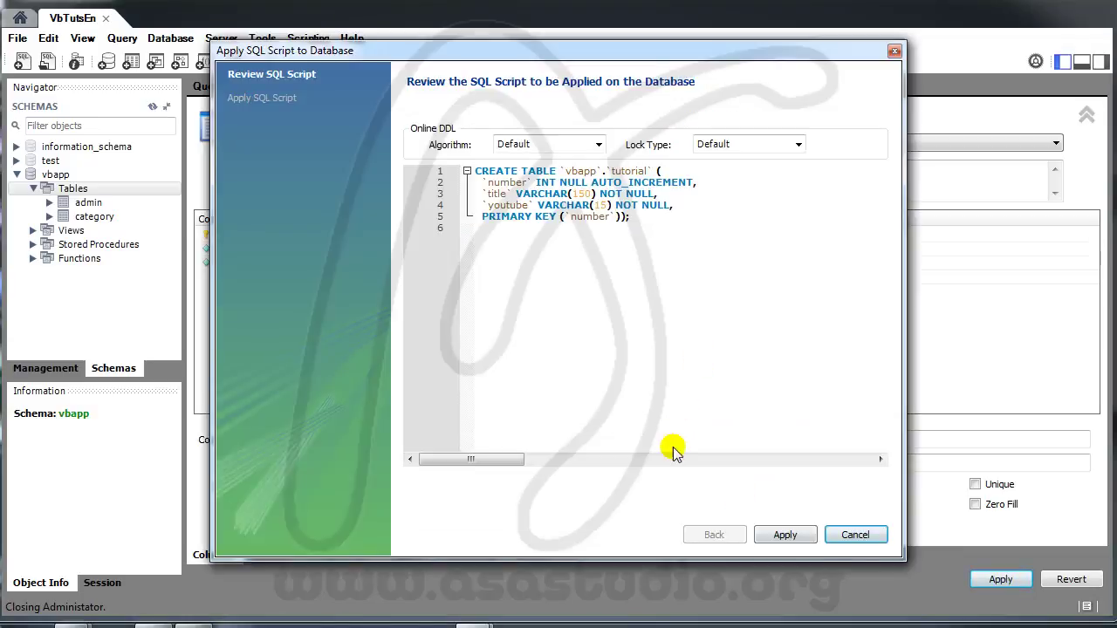
click(786, 535)
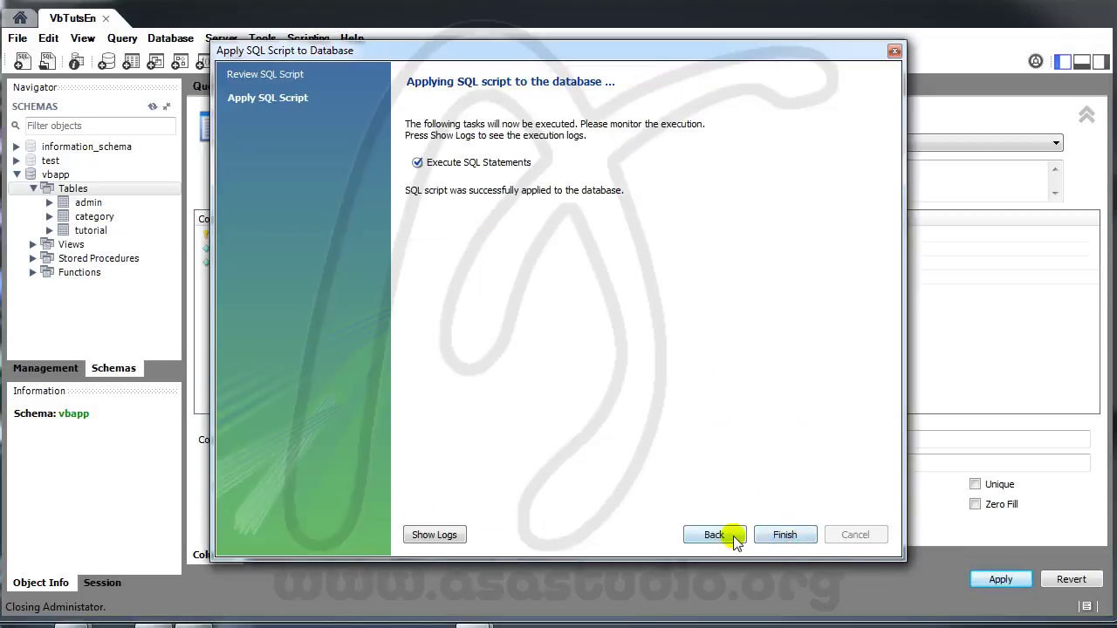
click(784, 535)
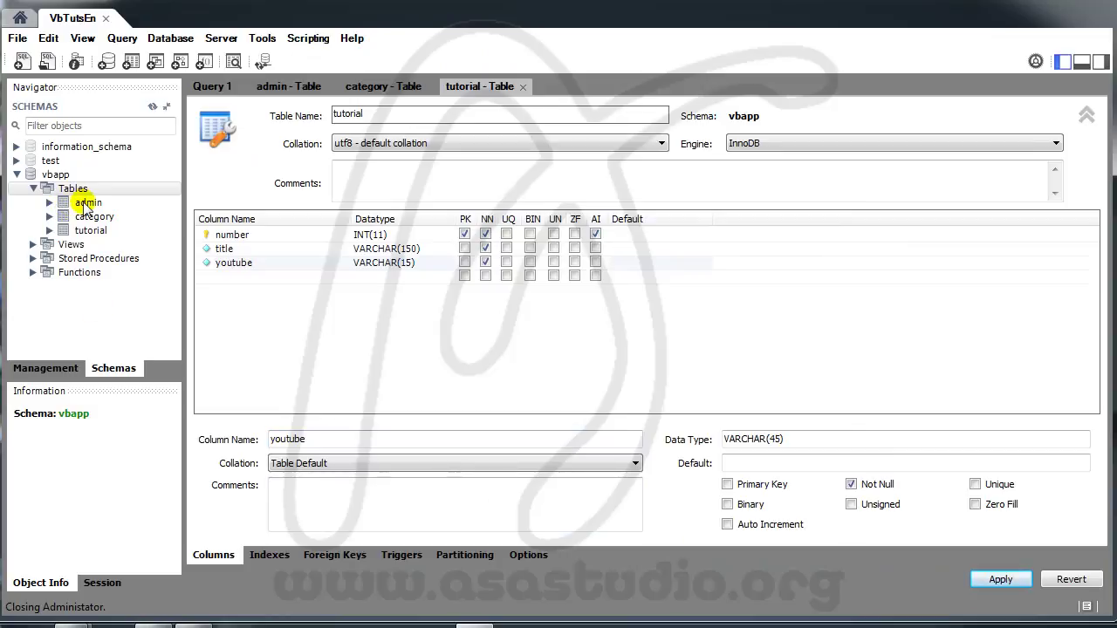
Step: Open the admin table's rows and enter a new row named 'admin' with a password
right_click(84, 201)
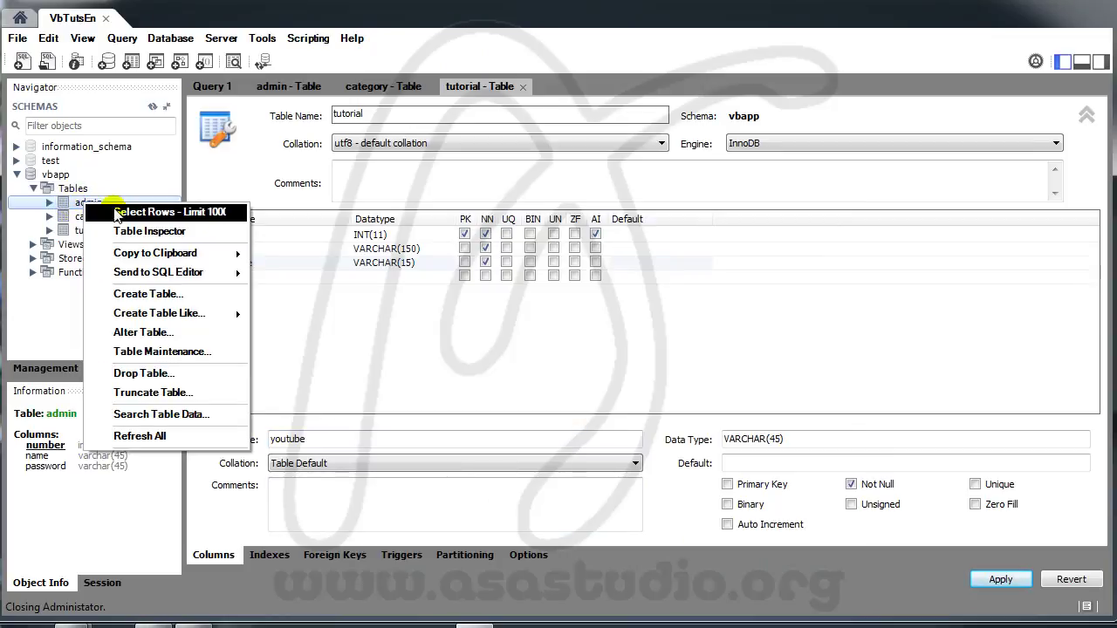
click(117, 213)
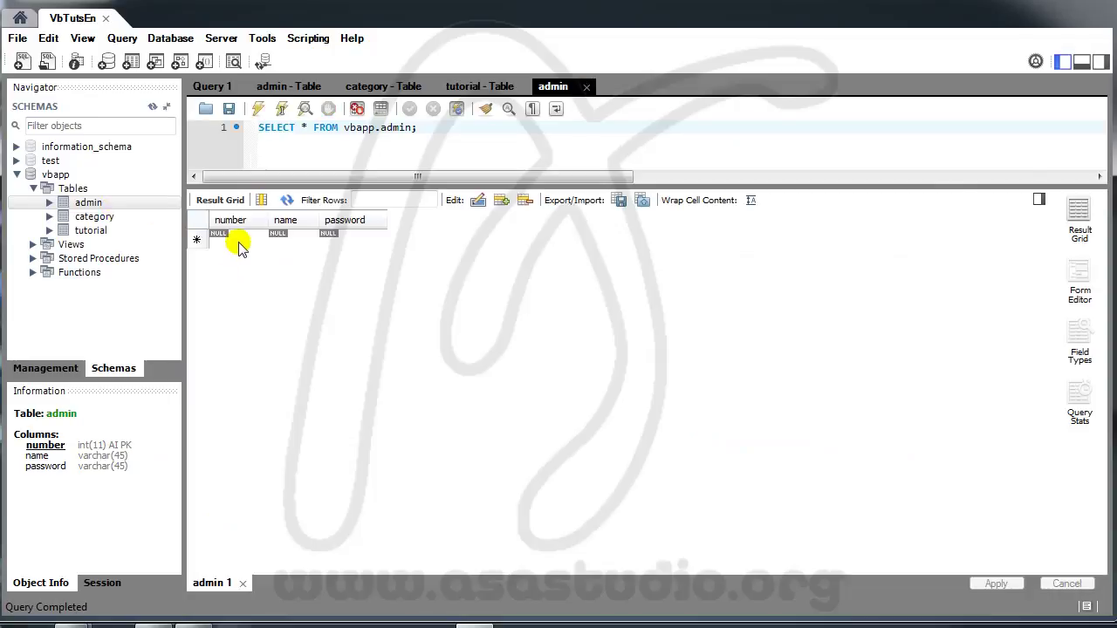
click(293, 234)
click(295, 236)
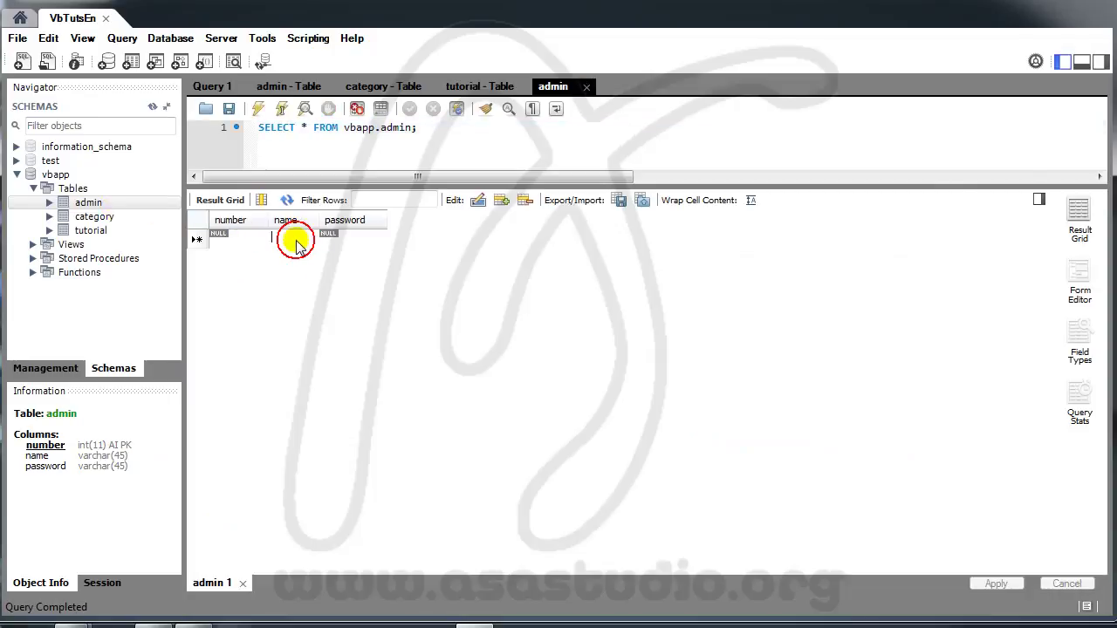
text(admin)
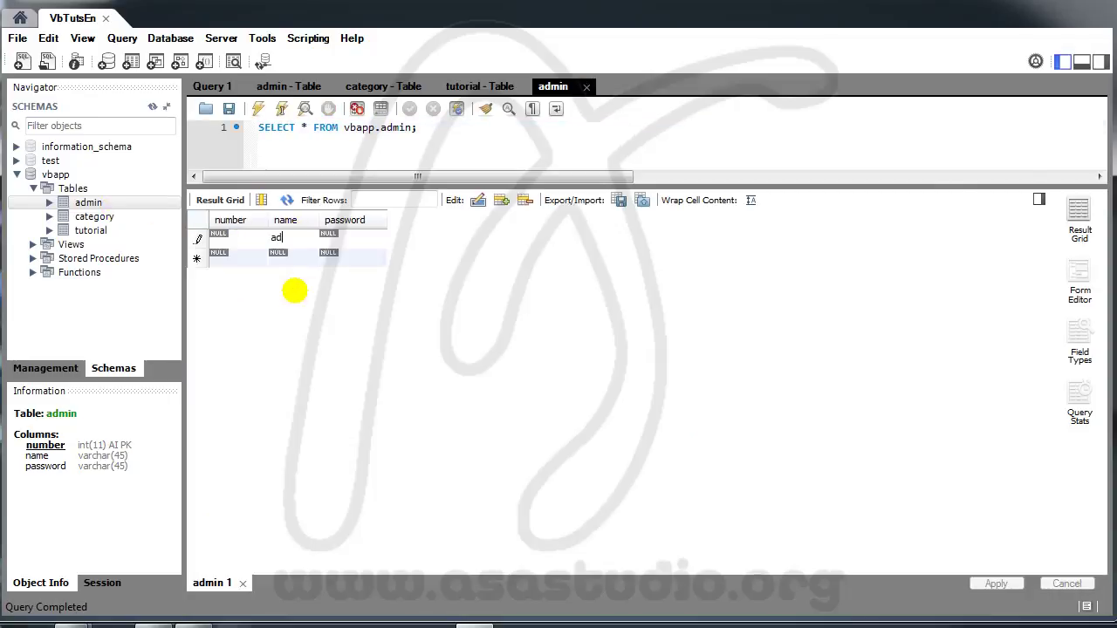
double_click(371, 236)
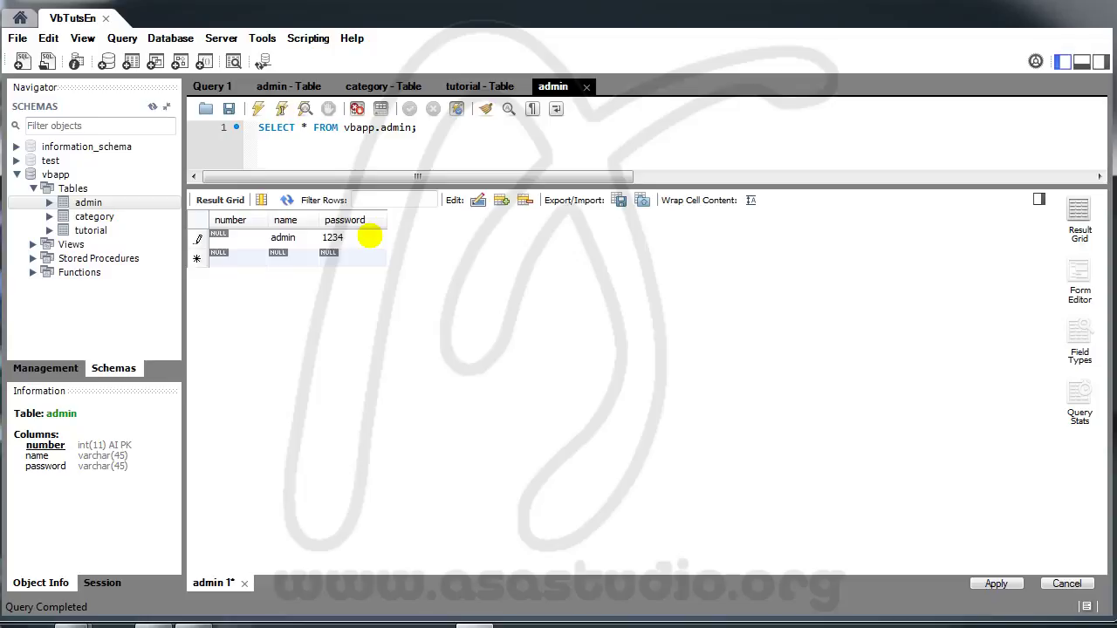
click(332, 235)
click(356, 241)
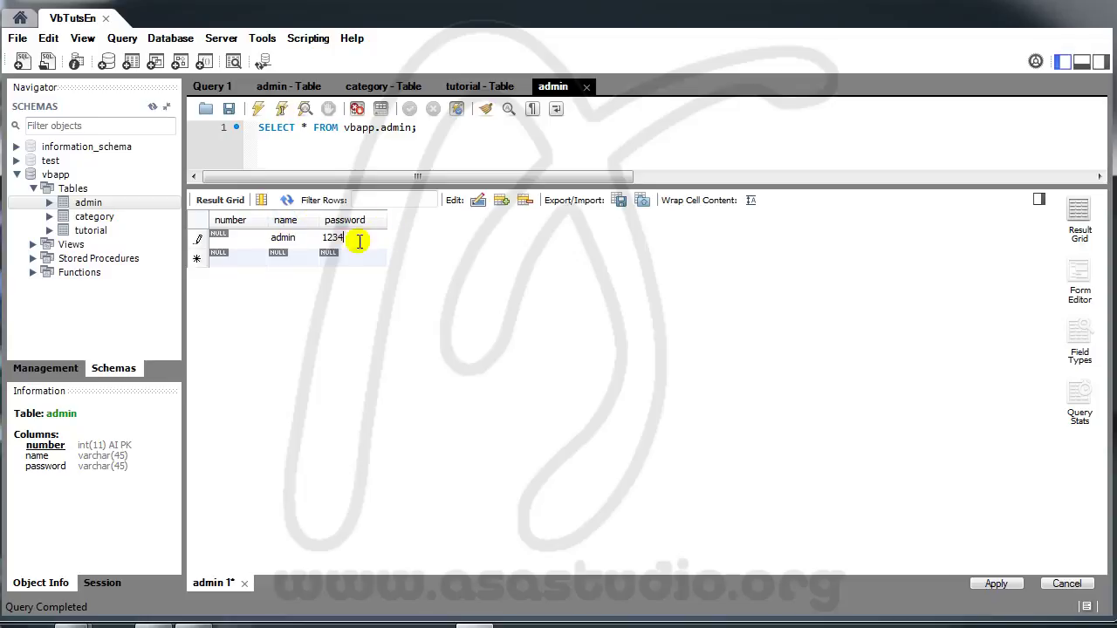
Step: Apply the INSERT script to save the new admin row
click(1004, 585)
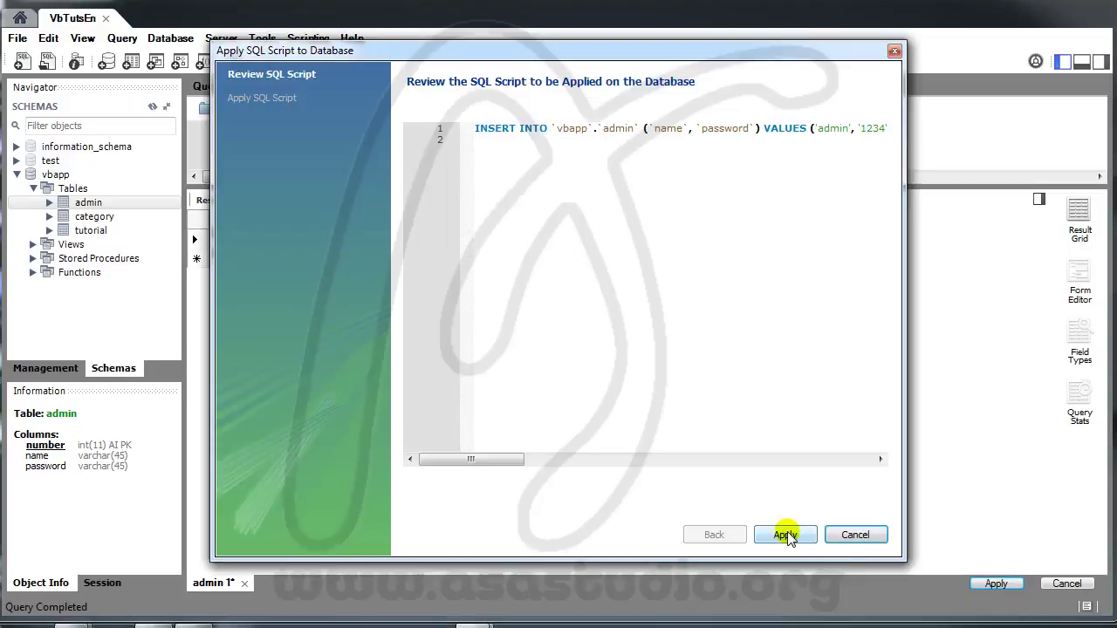
click(785, 535)
click(785, 535)
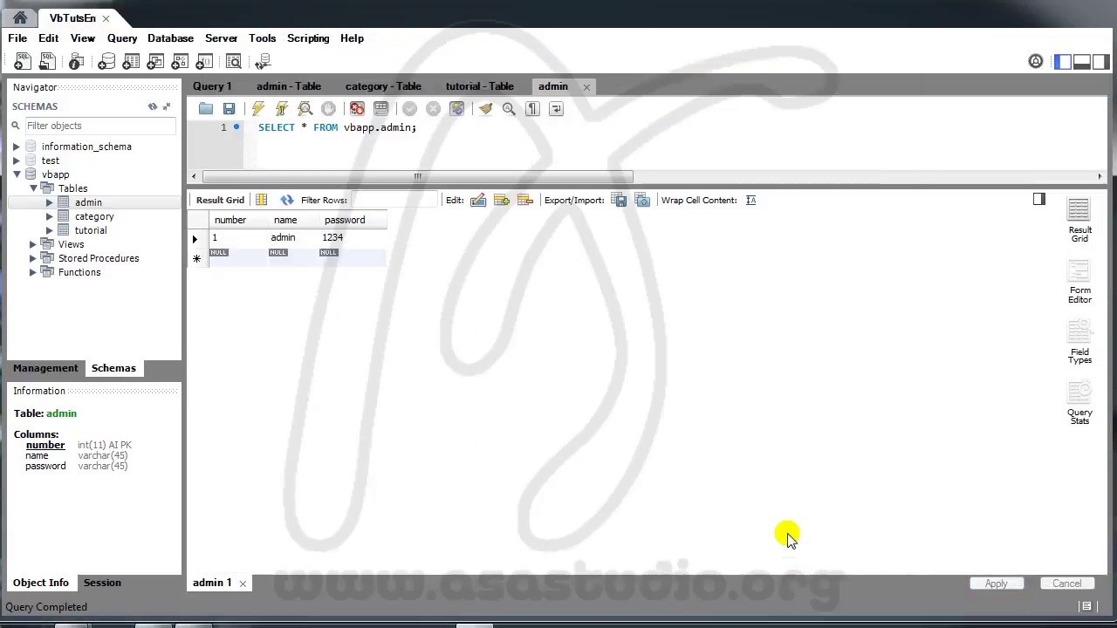
Step: Close the admin and category table design tabs
click(314, 87)
click(330, 87)
click(318, 87)
click(337, 88)
click(337, 88)
Step: Close the tutorial design and admin result tabs, then open the category table's rows
click(349, 87)
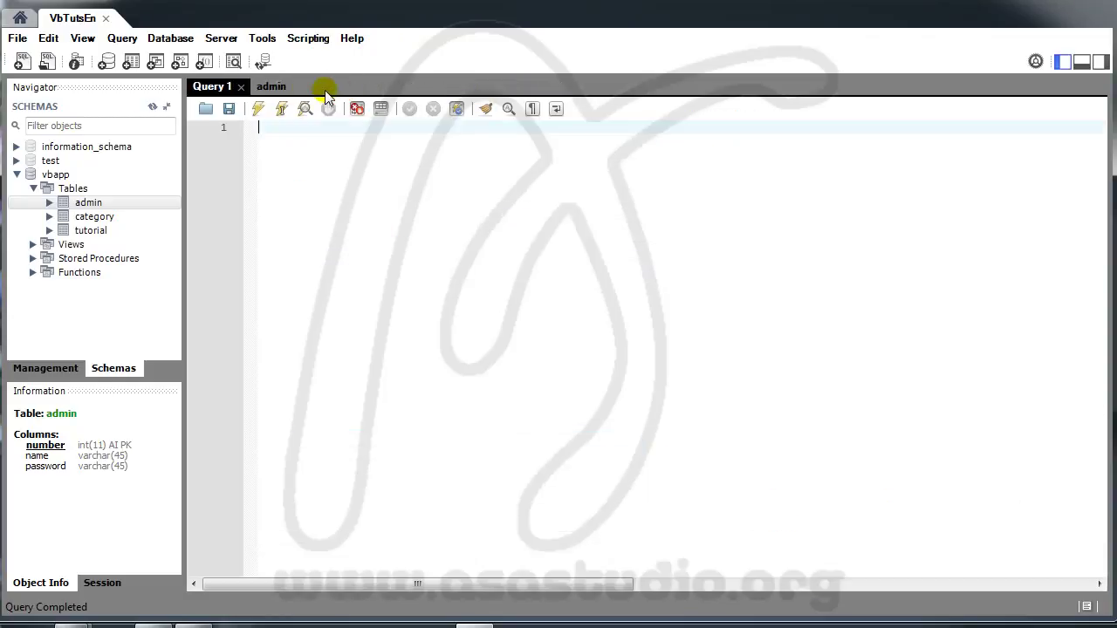
click(292, 88)
click(304, 87)
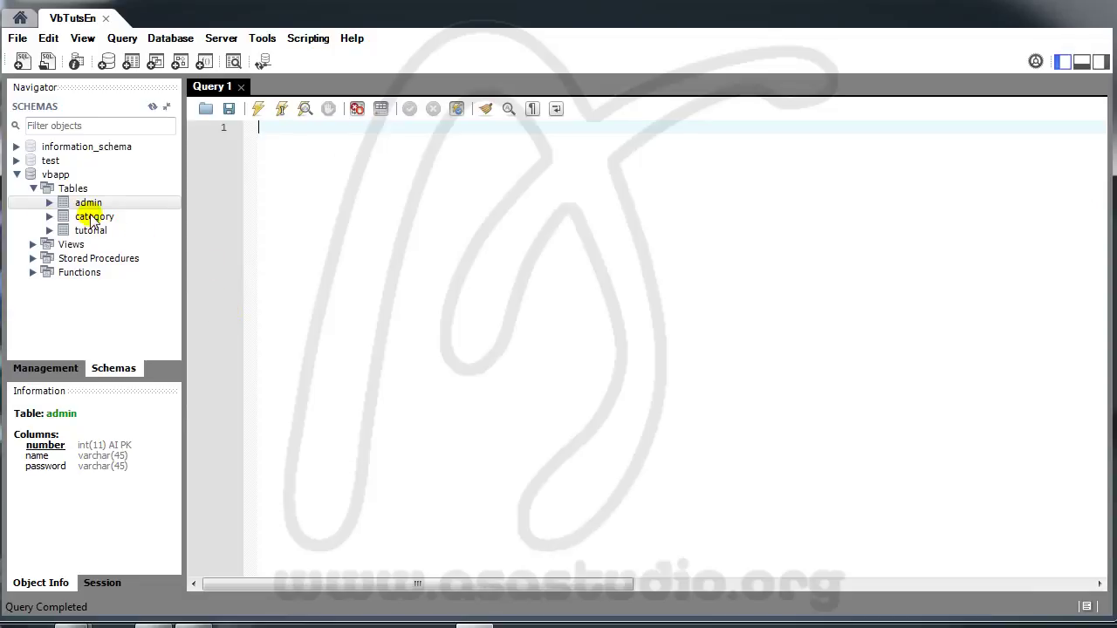
right_click(91, 218)
click(75, 212)
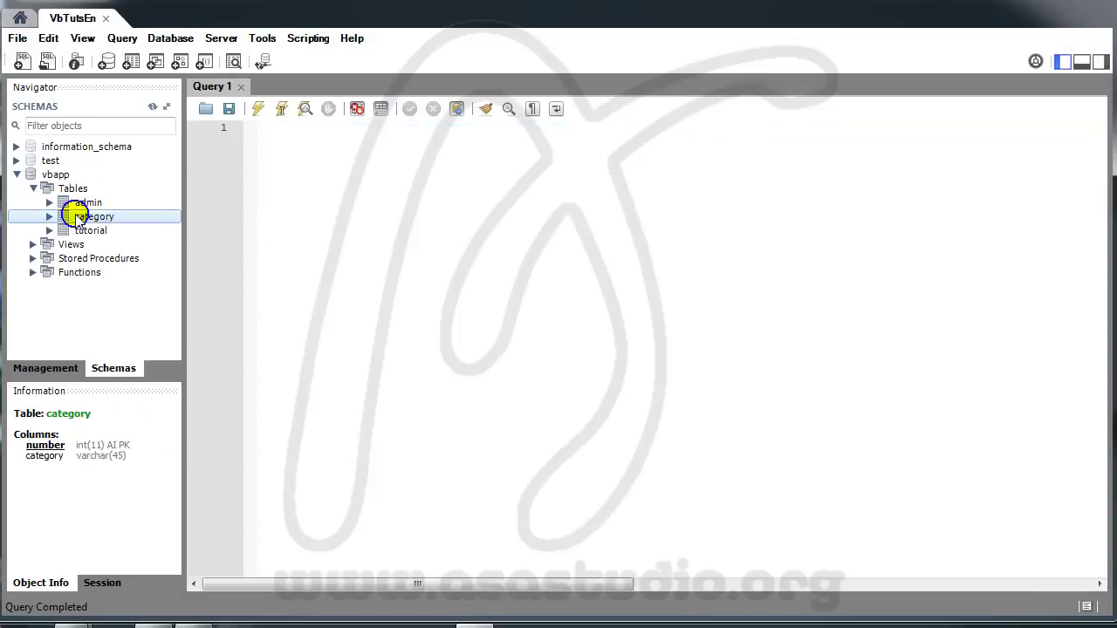
right_click(77, 215)
click(160, 229)
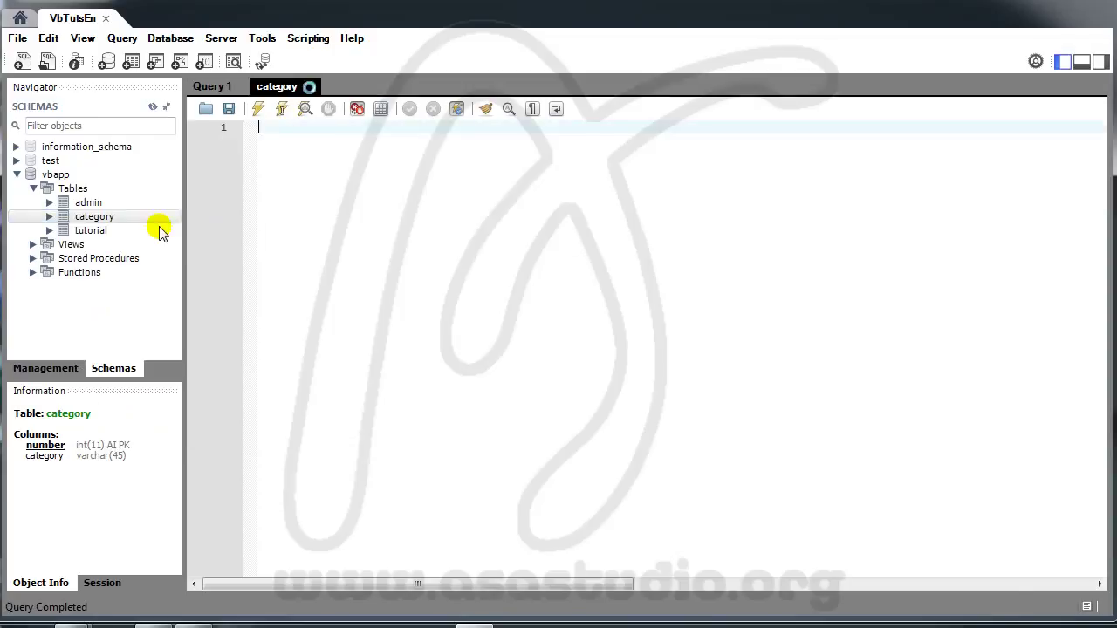
Step: Enter categories After Effects, 3DsMax, Photoshop, Sonar, Flash and Dreamweaver as new rows
click(291, 241)
double_click(308, 239)
text(Af)
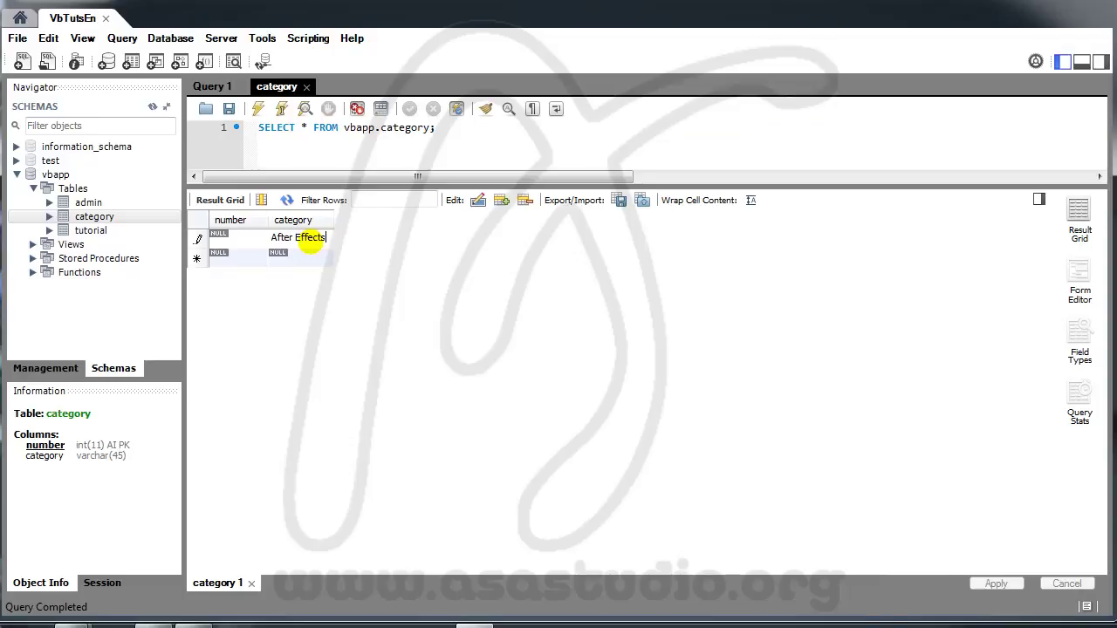
text(ter Effects)
double_click(312, 252)
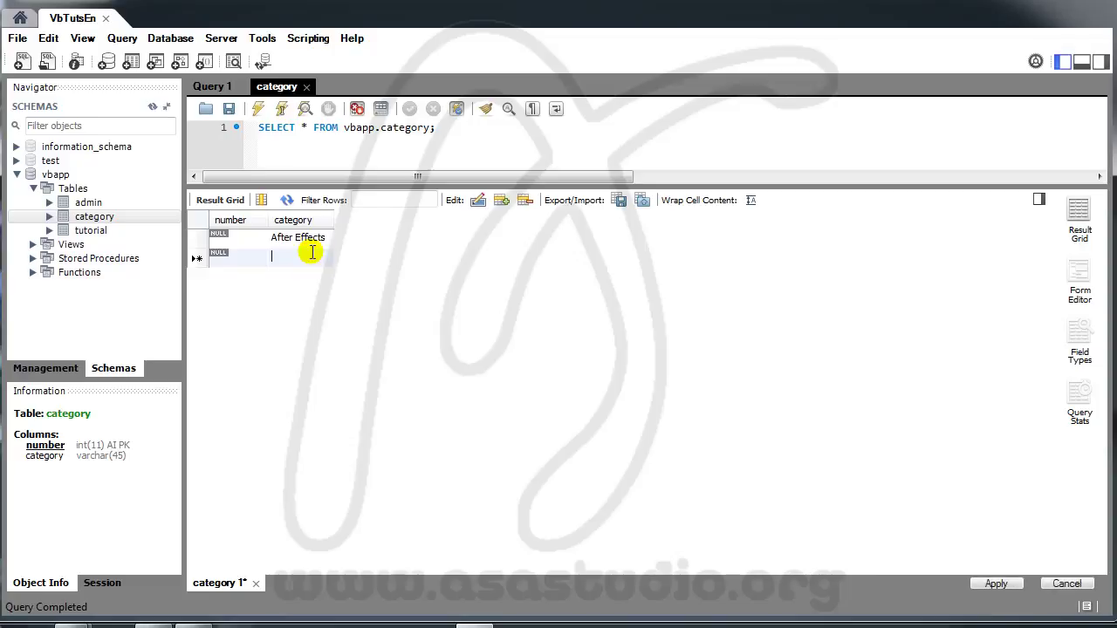
text(3DsMax)
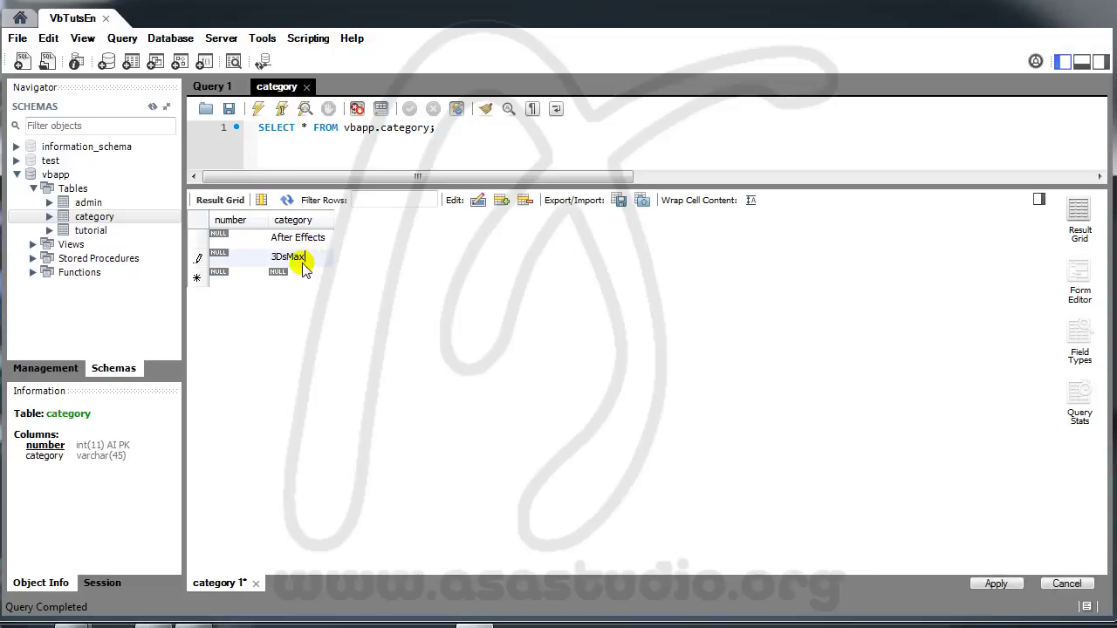
double_click(299, 274)
text(Photoshop)
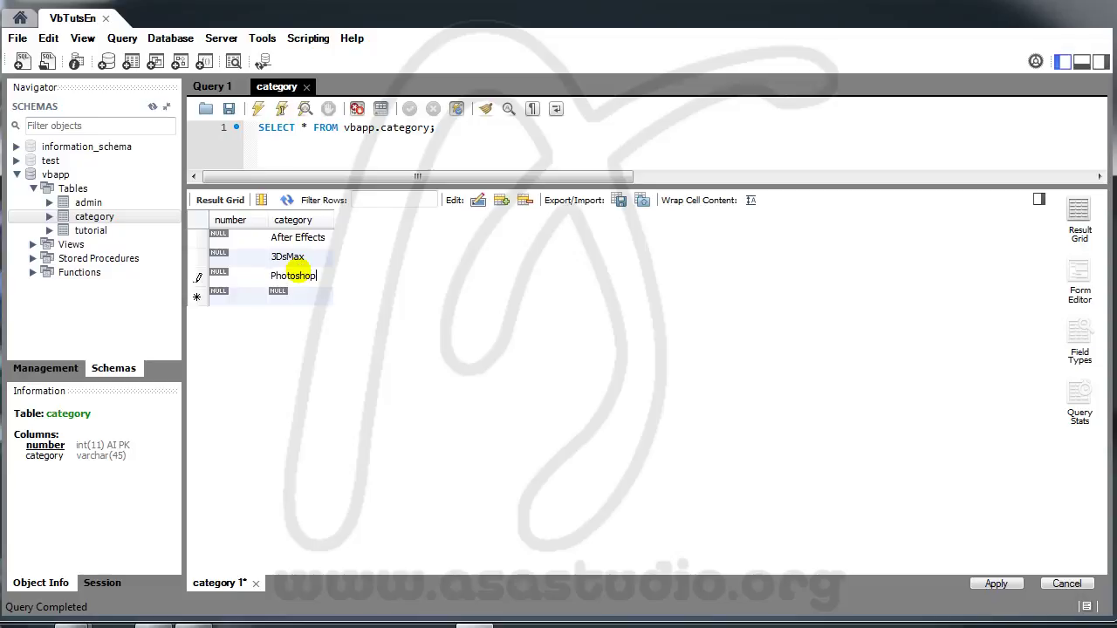
double_click(294, 293)
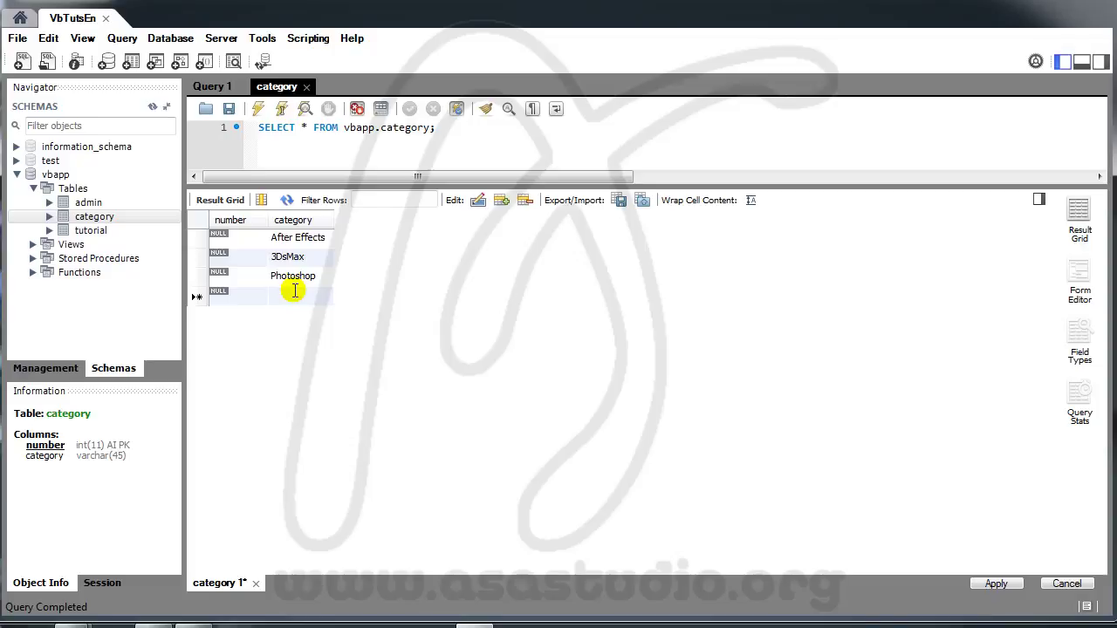
text(Sonar)
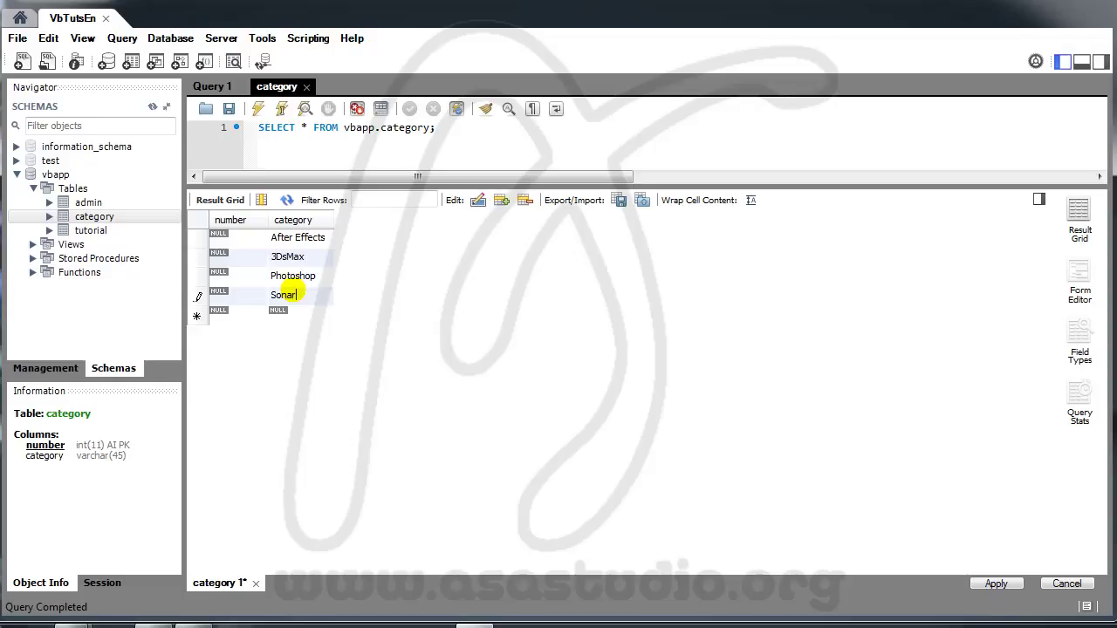
double_click(304, 314)
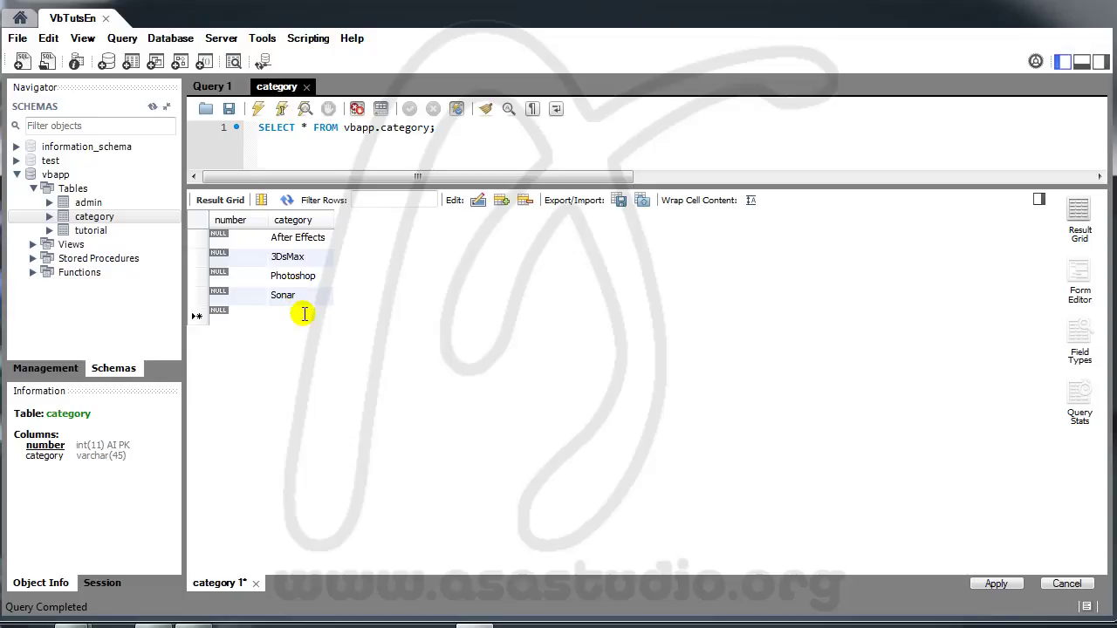
text(Flash)
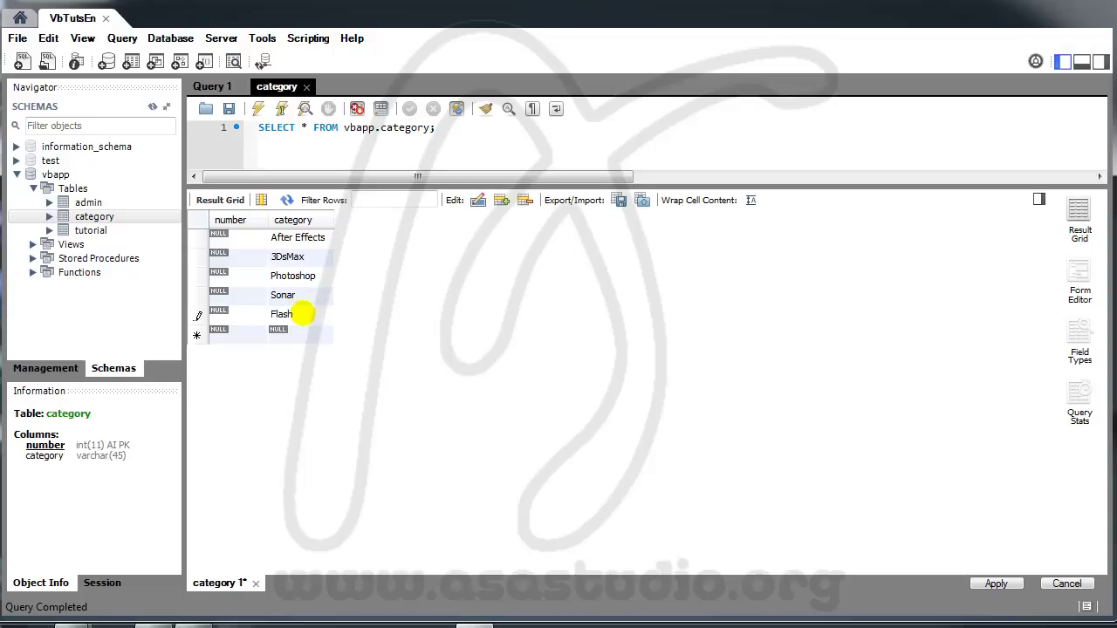
double_click(300, 330)
text(Dreamweaver)
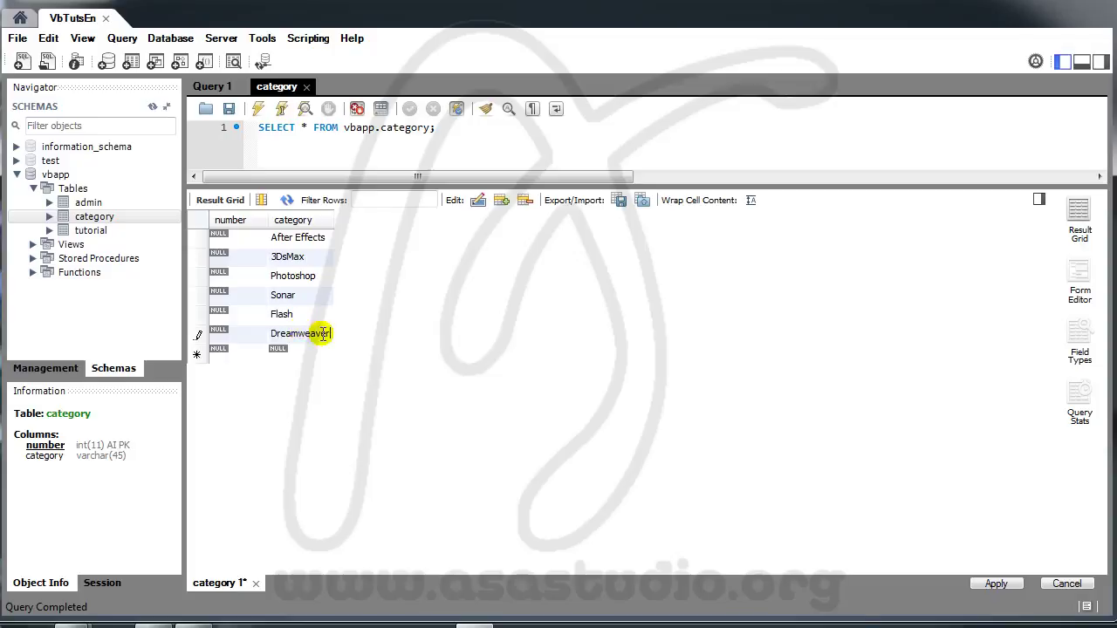
Step: Apply the six category INSERT statements to the database
click(995, 584)
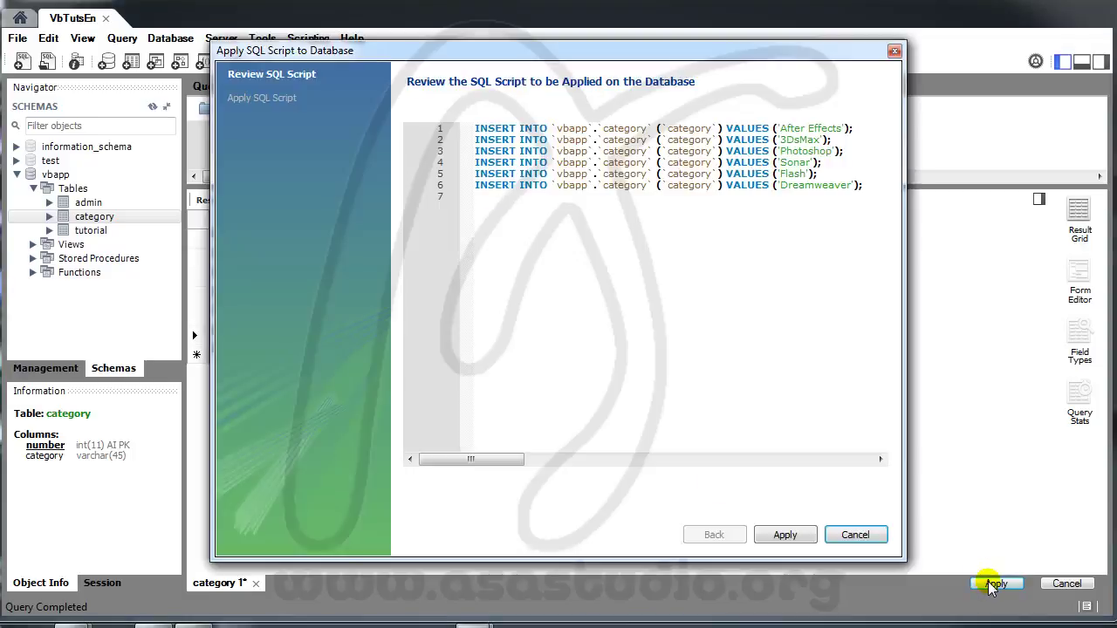
click(796, 539)
click(791, 535)
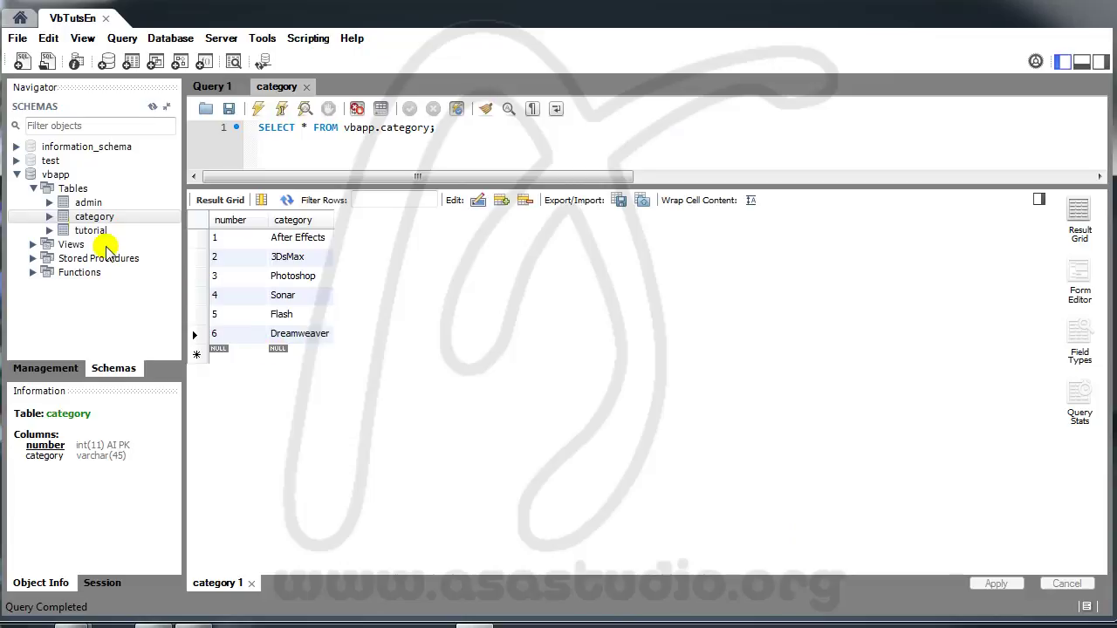